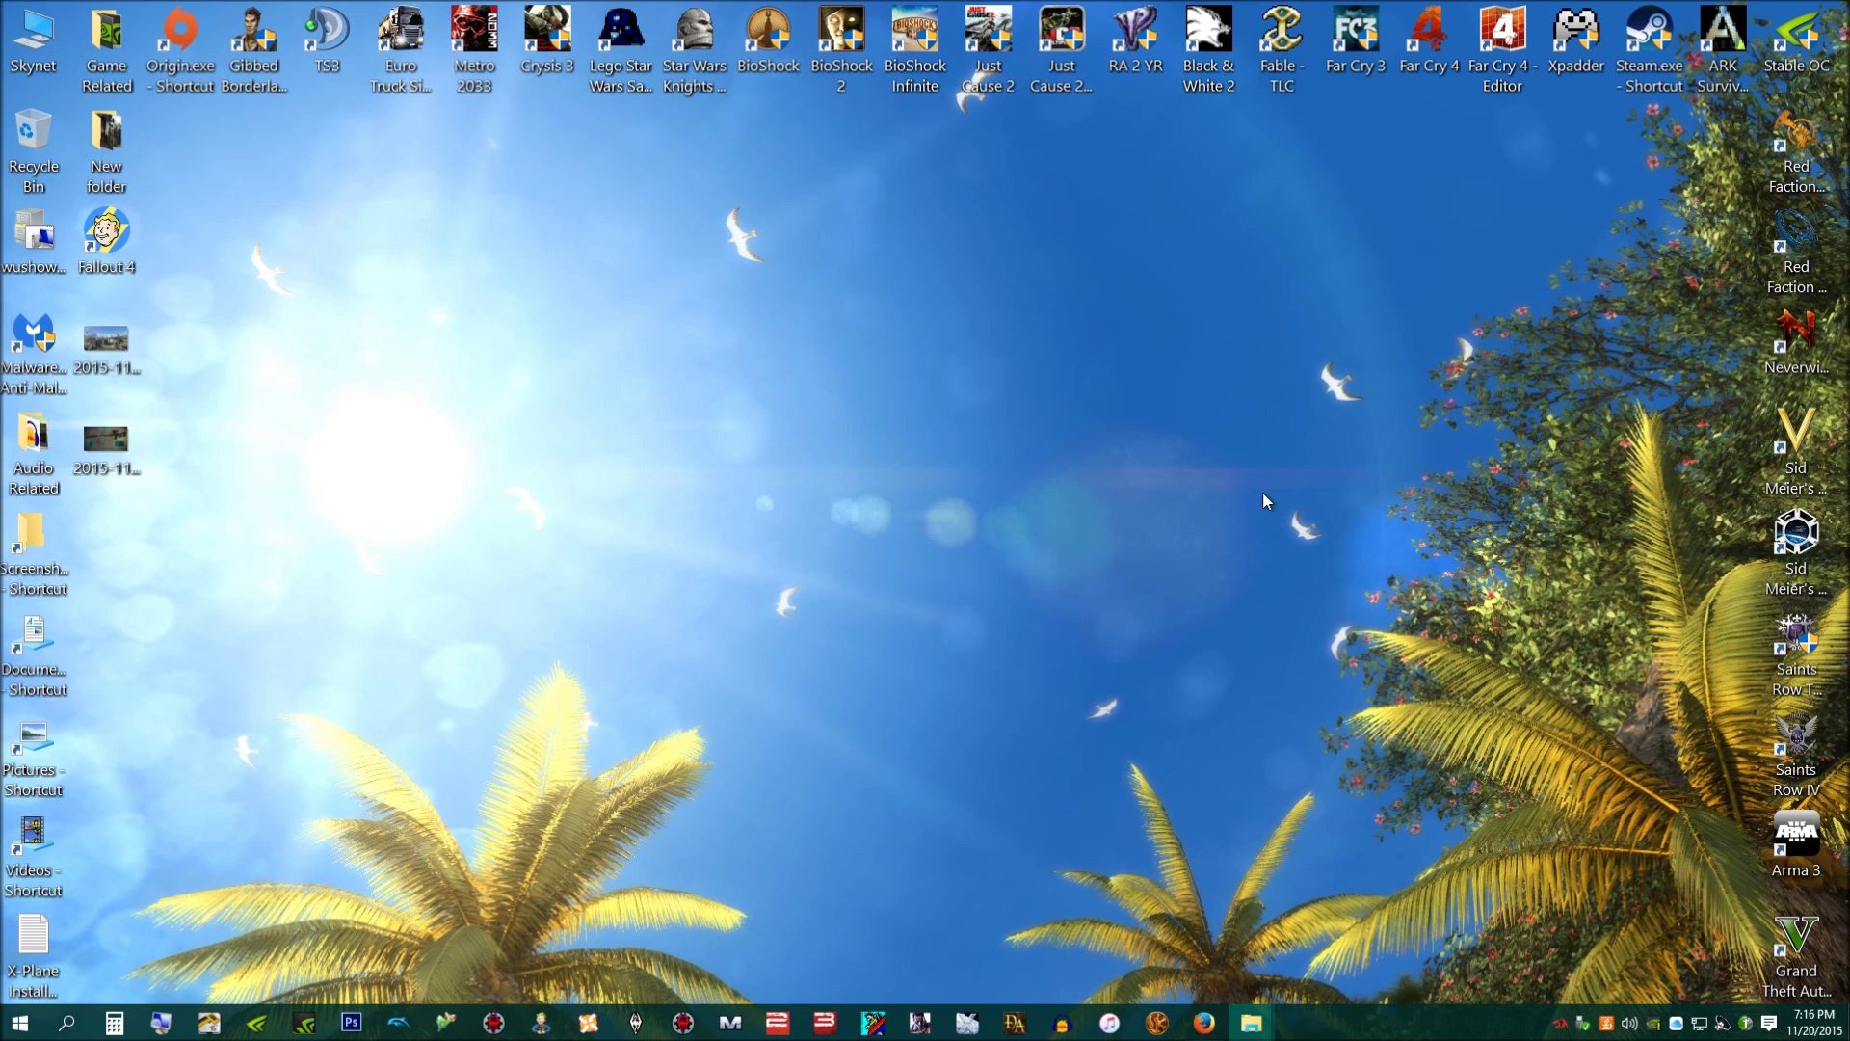
Expand the Video files section of Movie Maker's supported file types page and review its formats table.
click(1205, 1023)
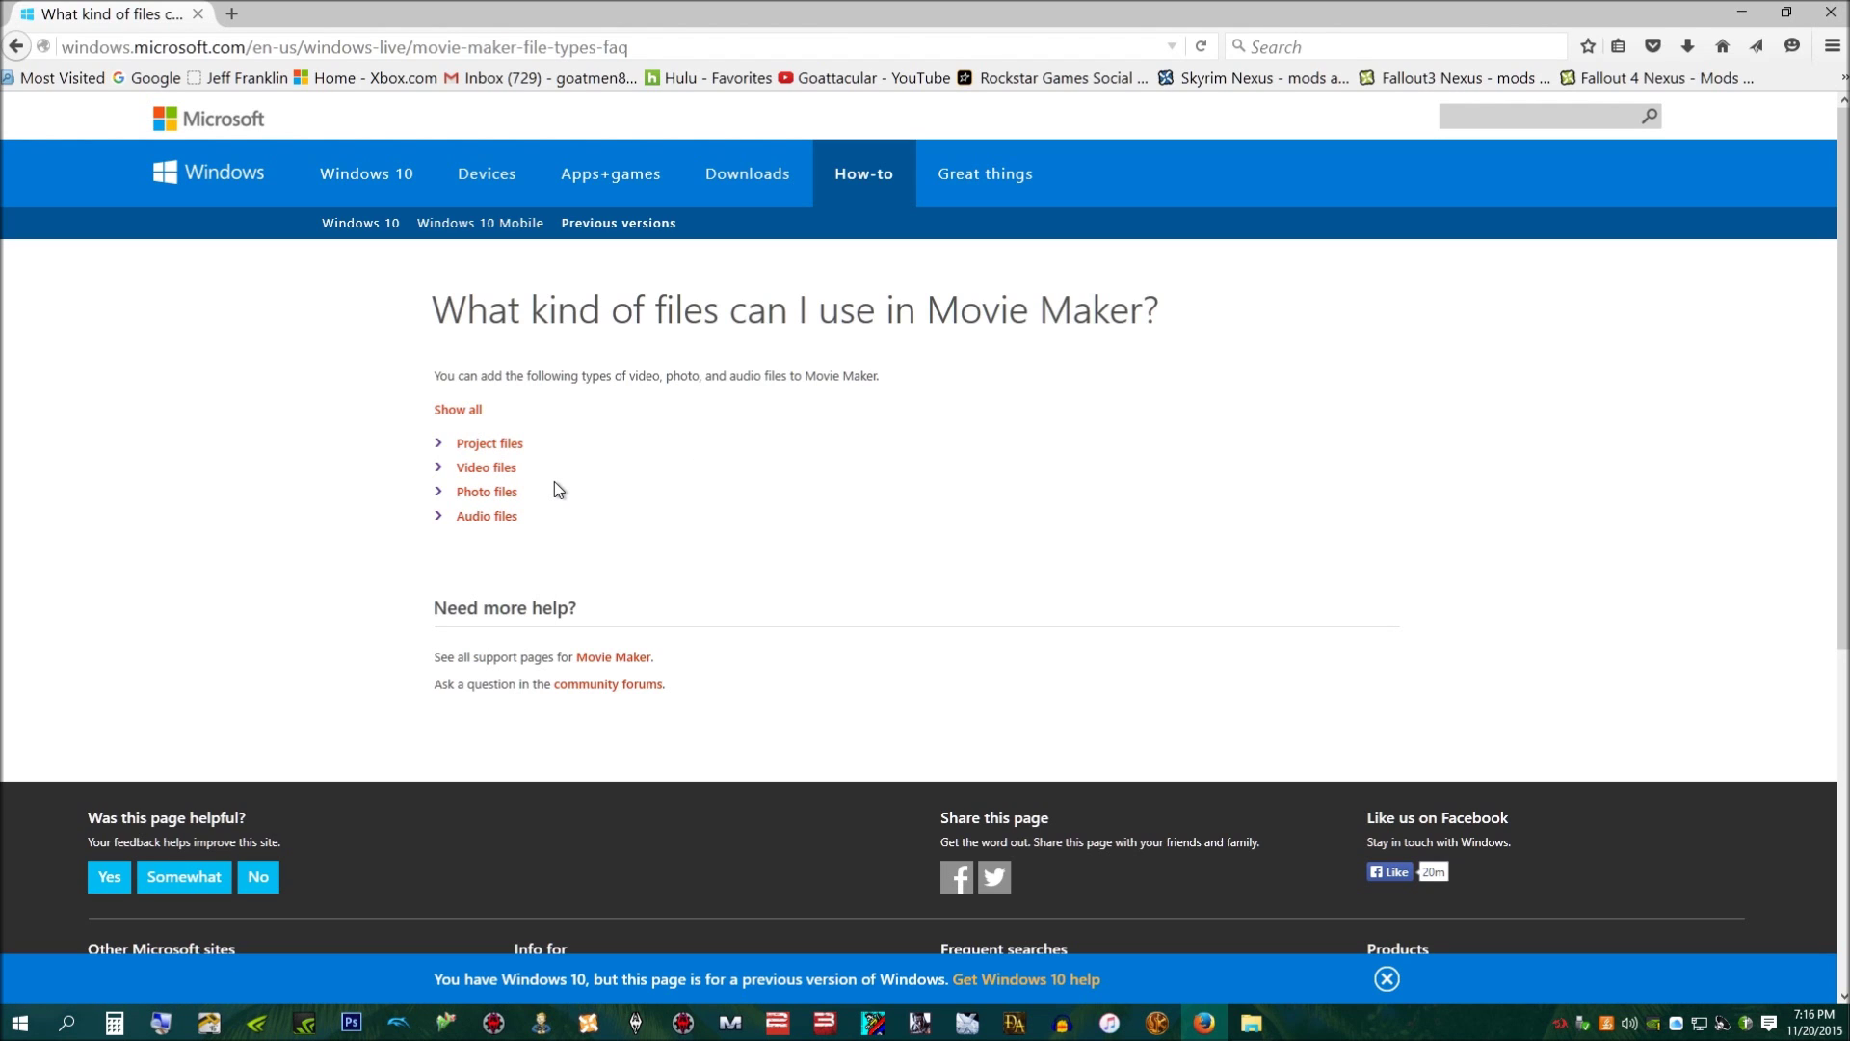
click(438, 470)
scroll(405, 629, down, 1)
scroll(918, 491, down, 4)
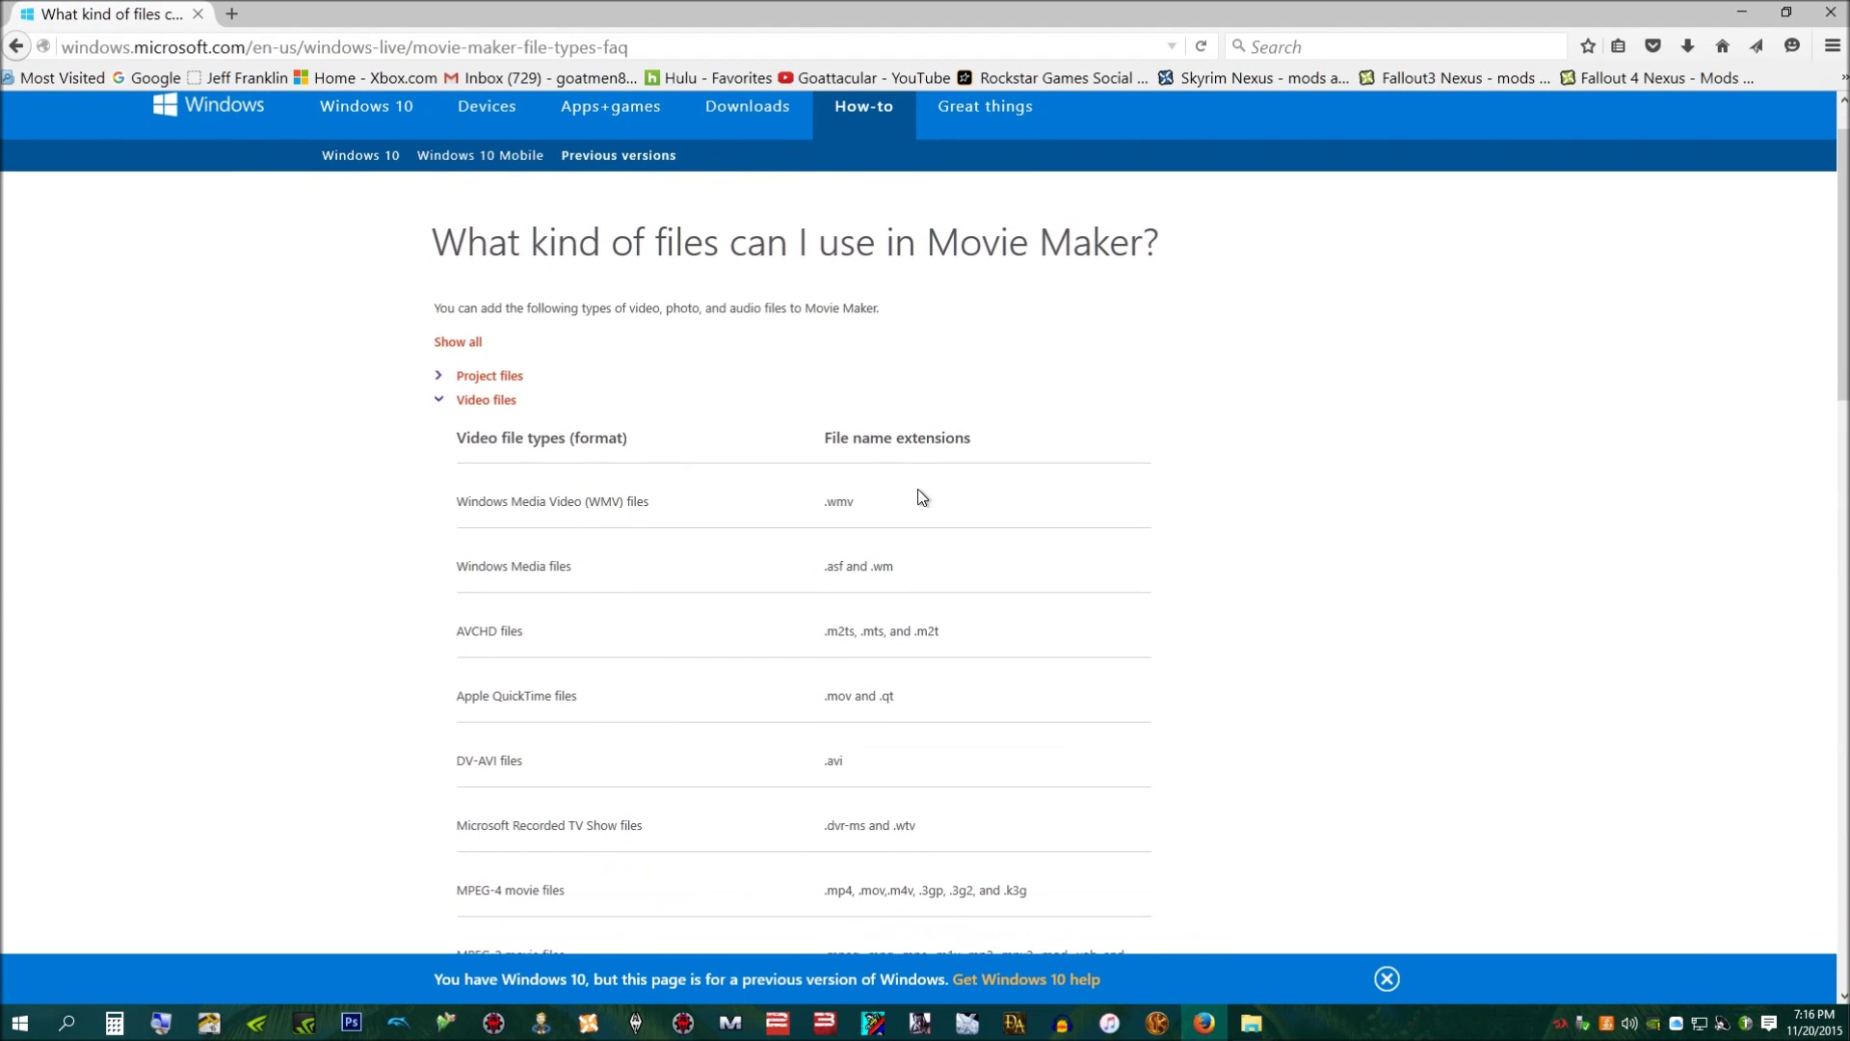
scroll(898, 528, down, 4)
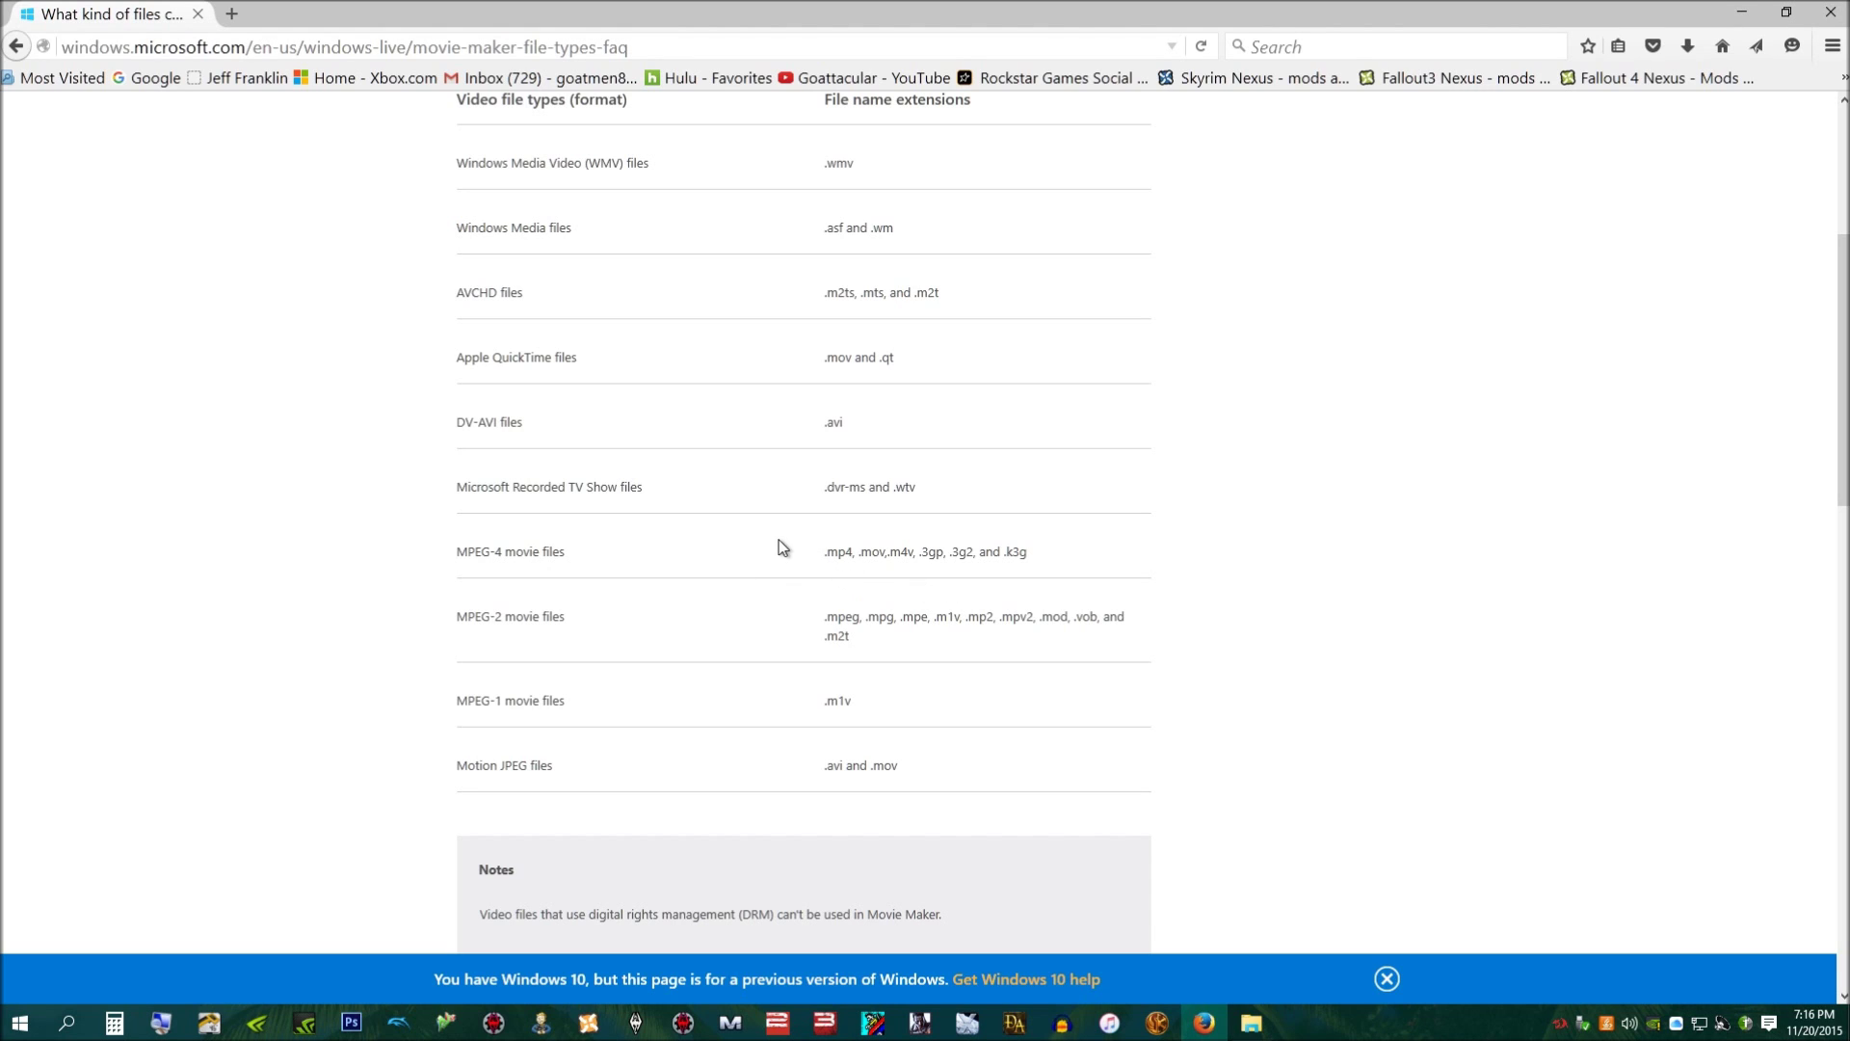
scroll(737, 715, up, 6)
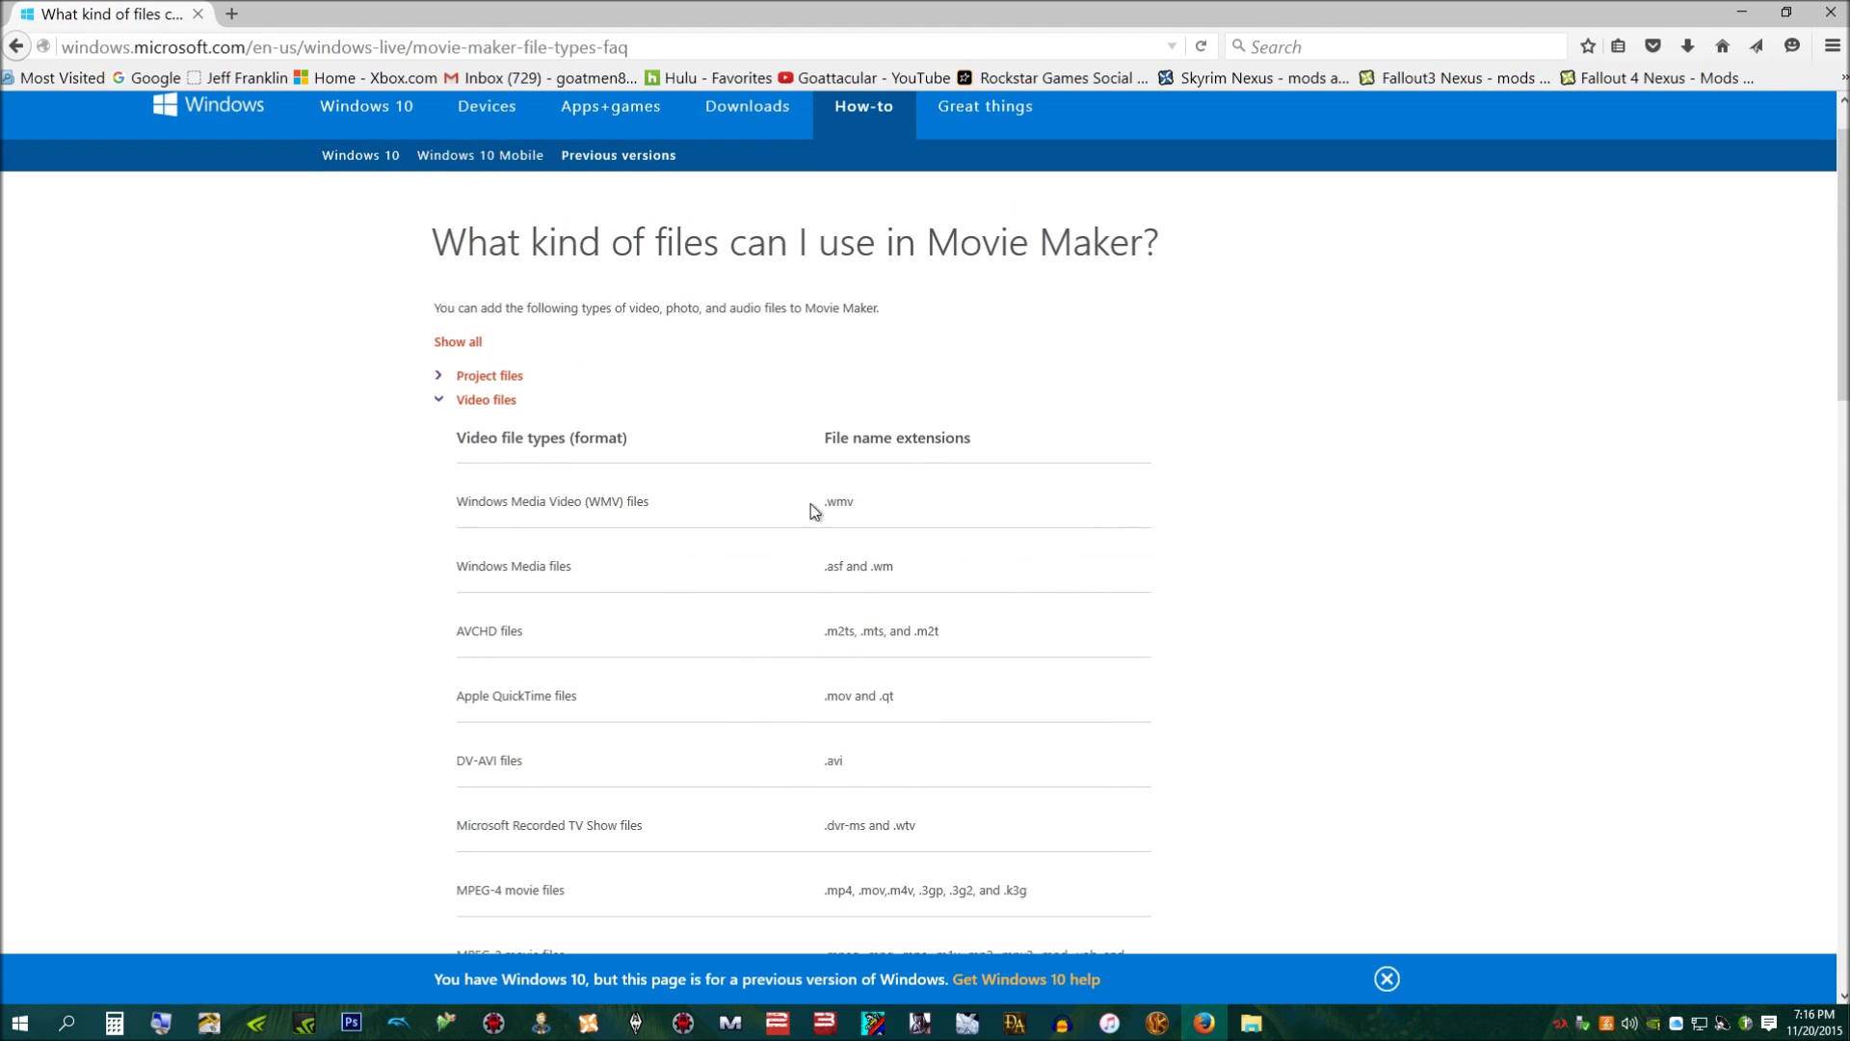
scroll(797, 730, down, 6)
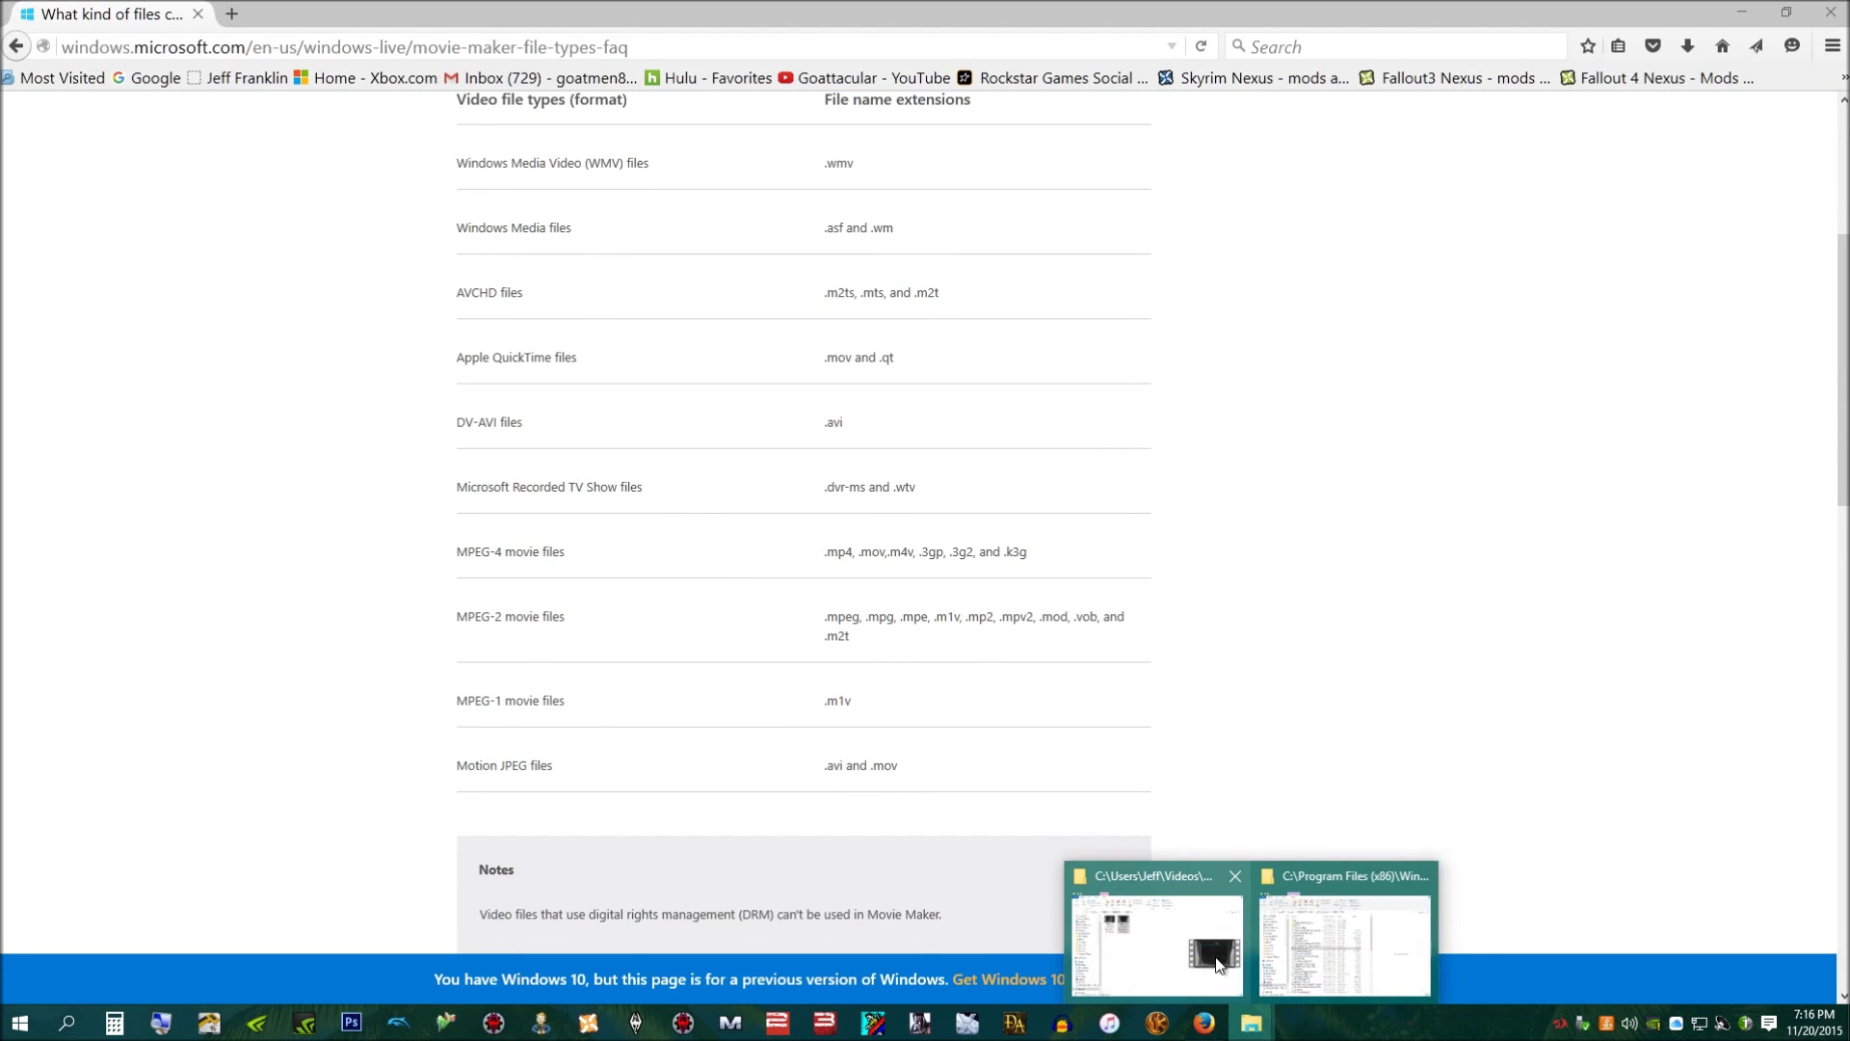
click(1187, 940)
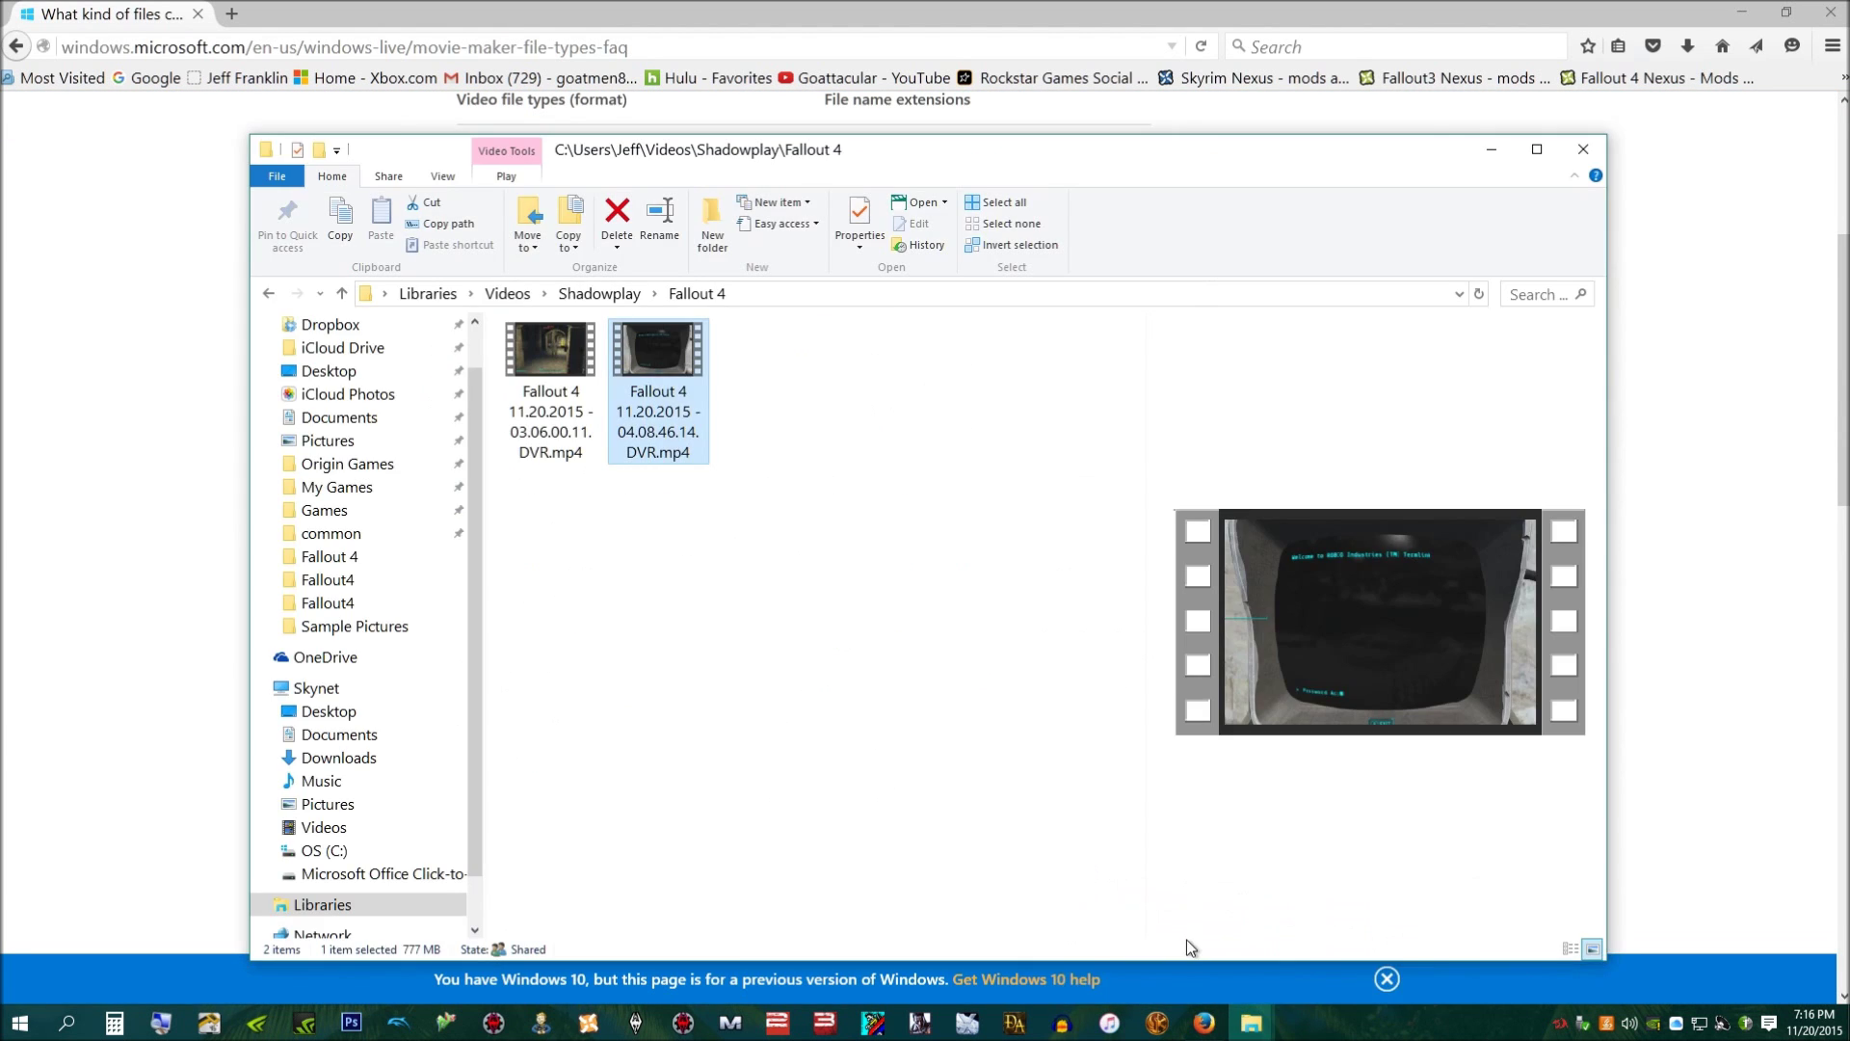
Open the newer Fallout 4 clip (04.08.46.14) with Movie Maker.
right_click(656, 354)
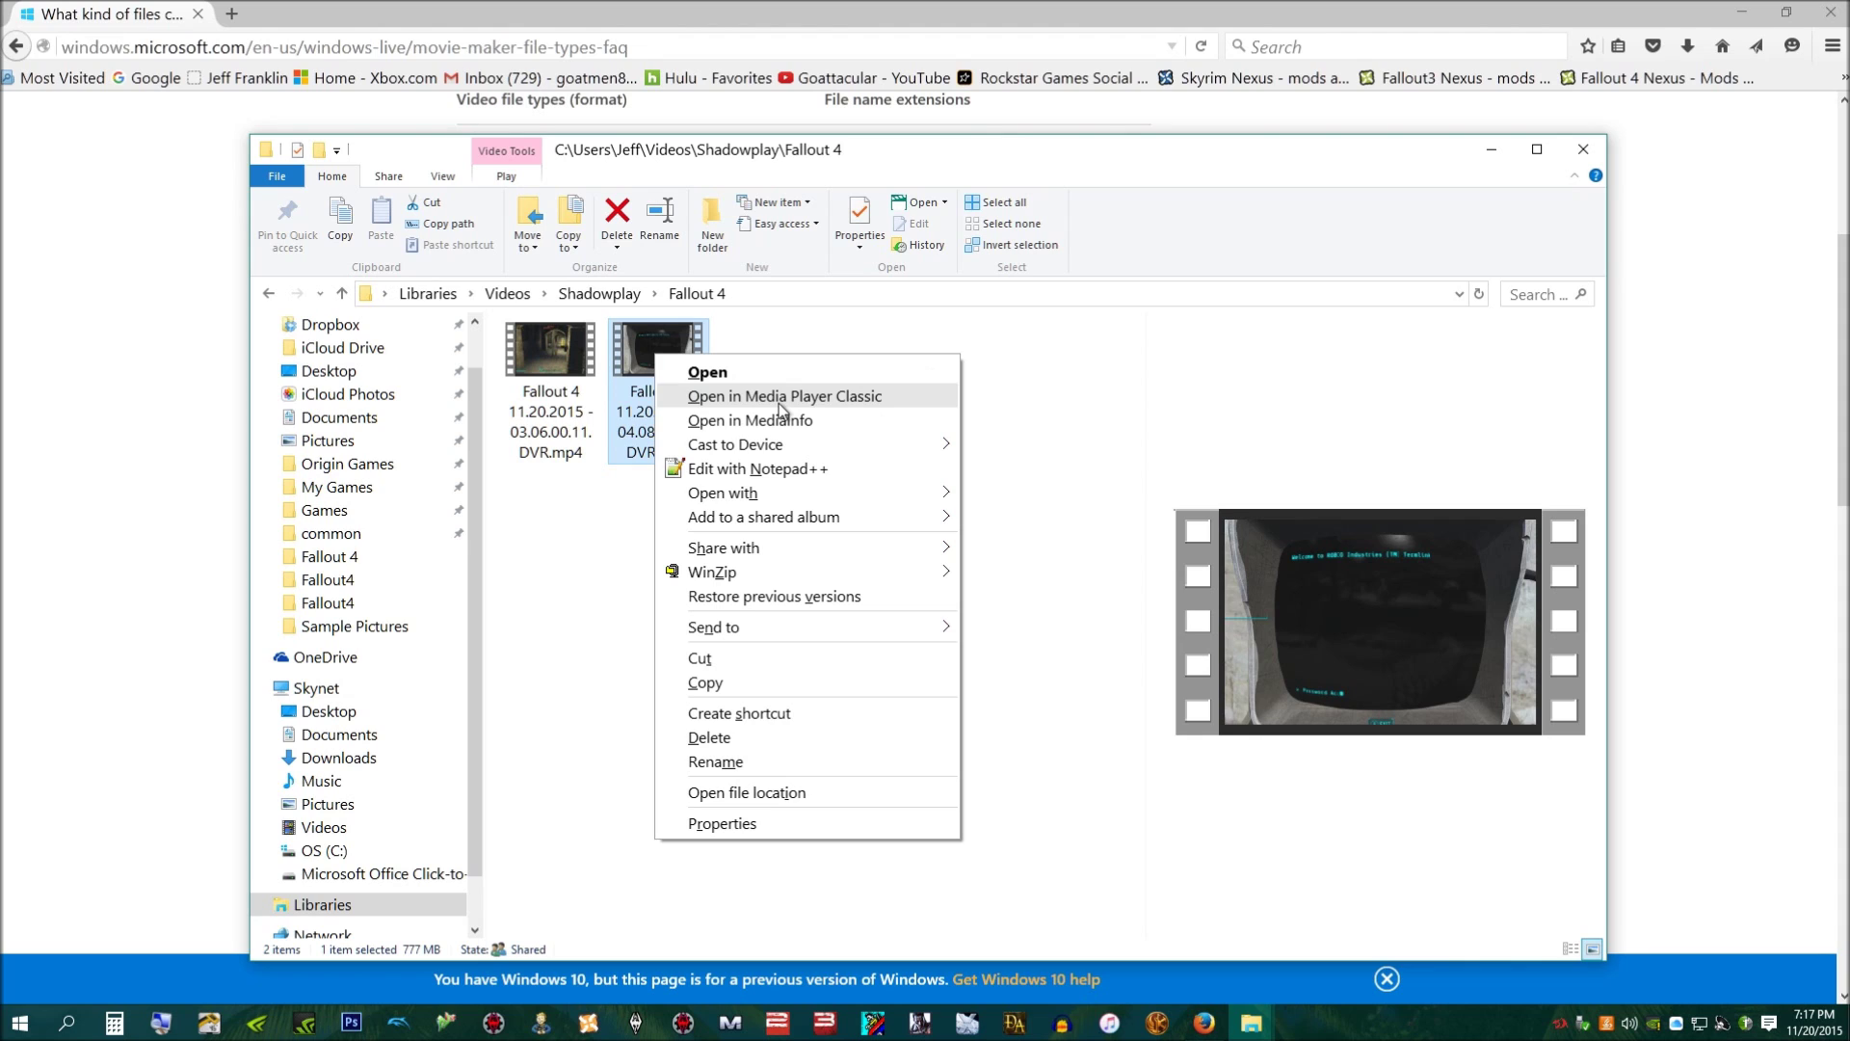
mouse_move(831, 453)
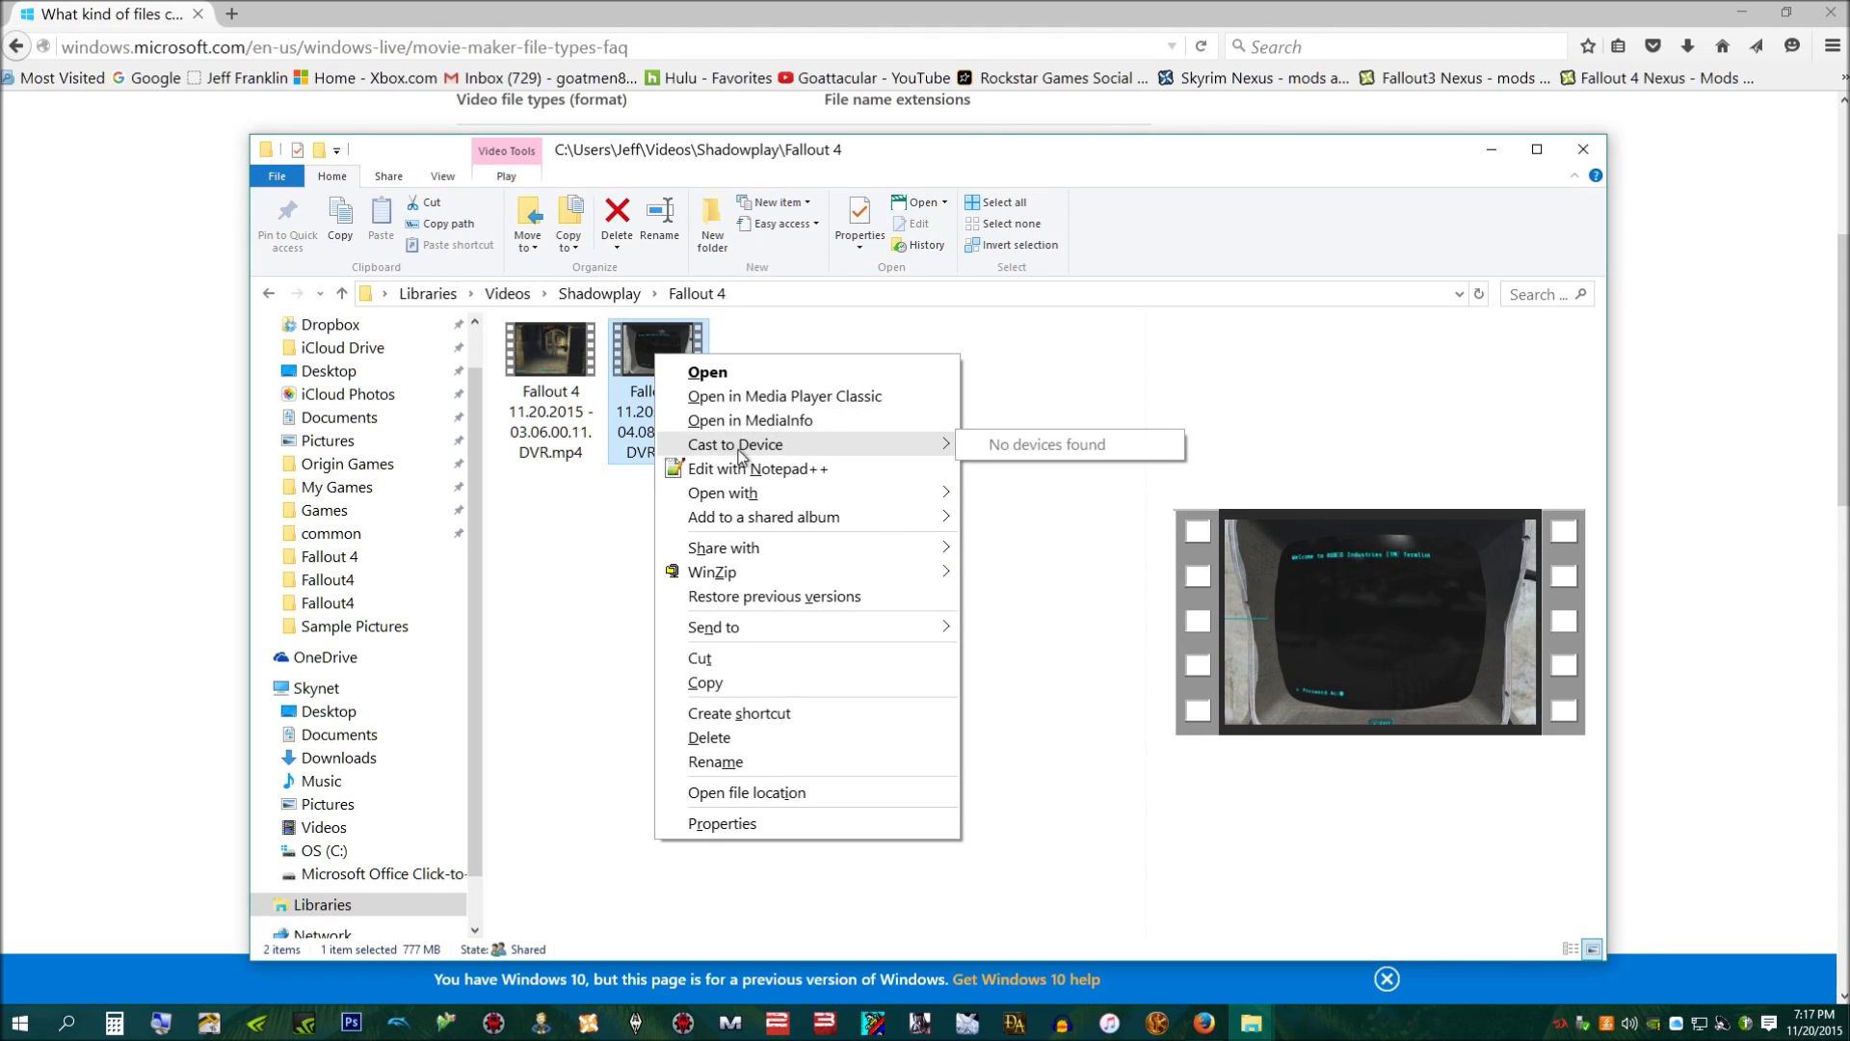
mouse_move(800, 495)
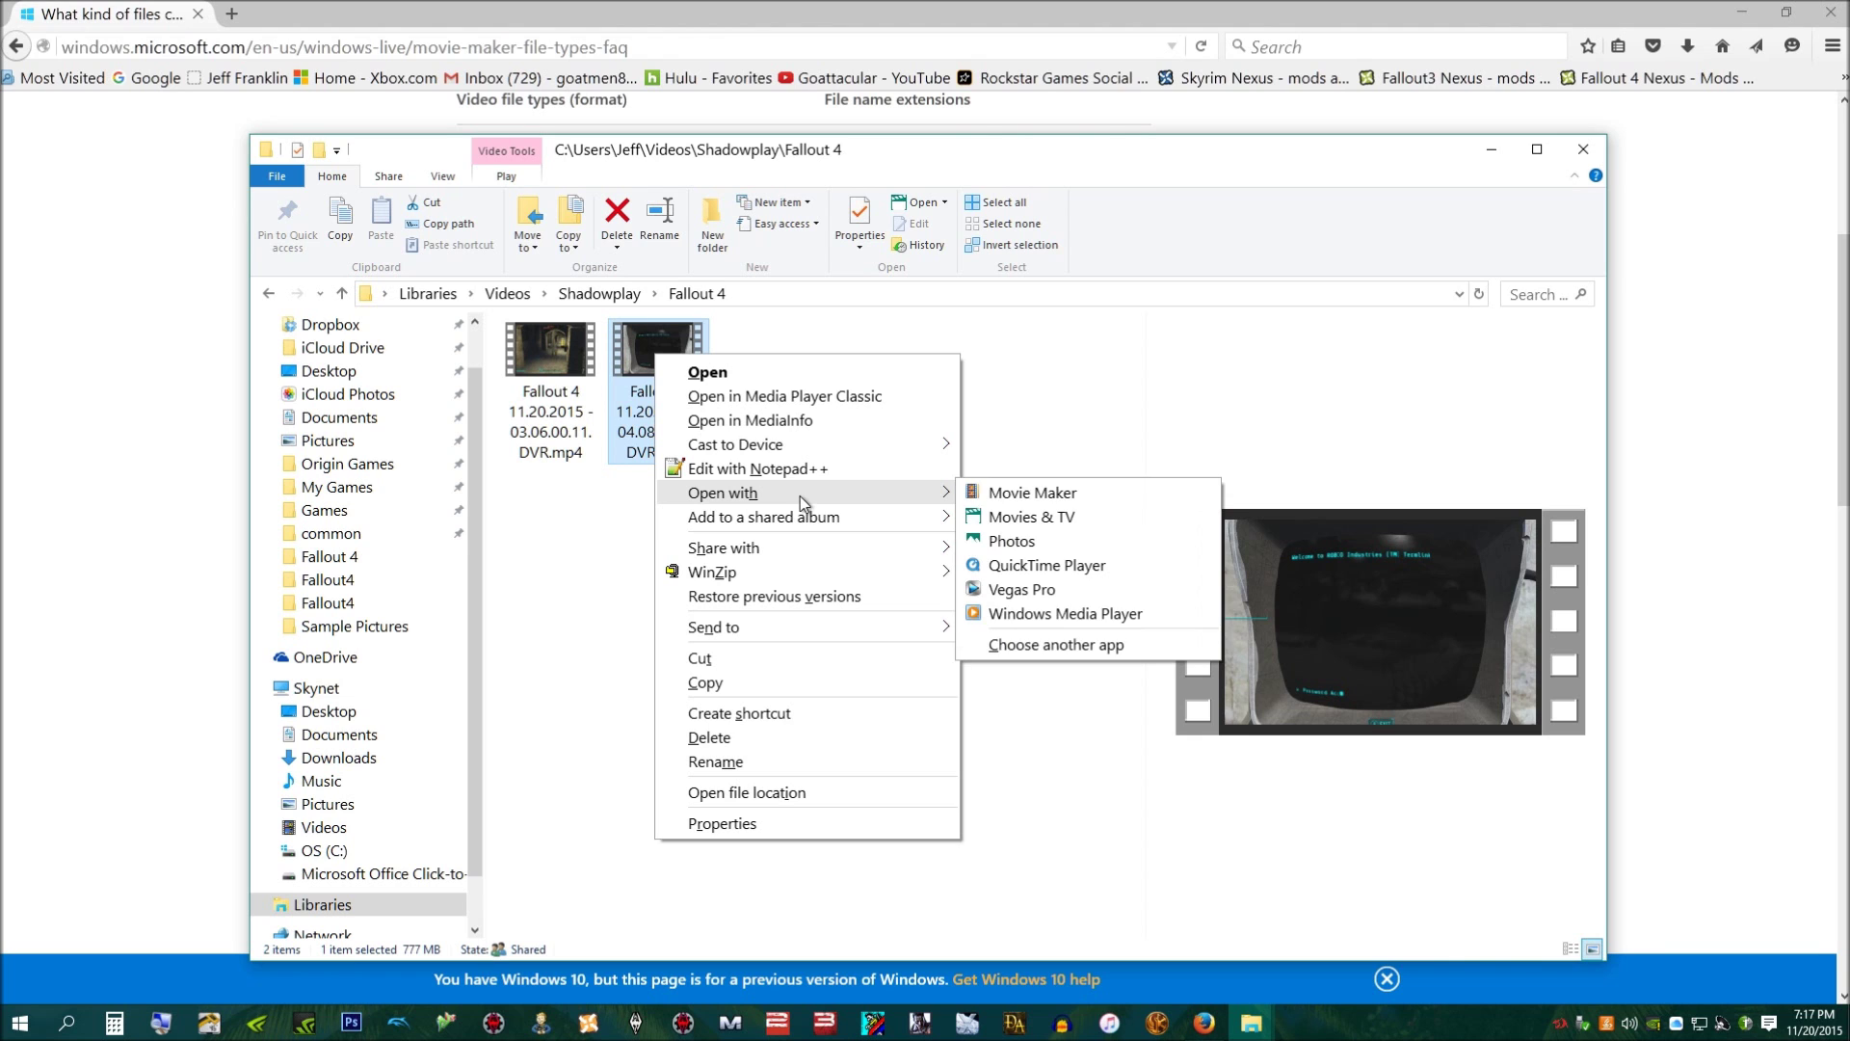
click(1067, 495)
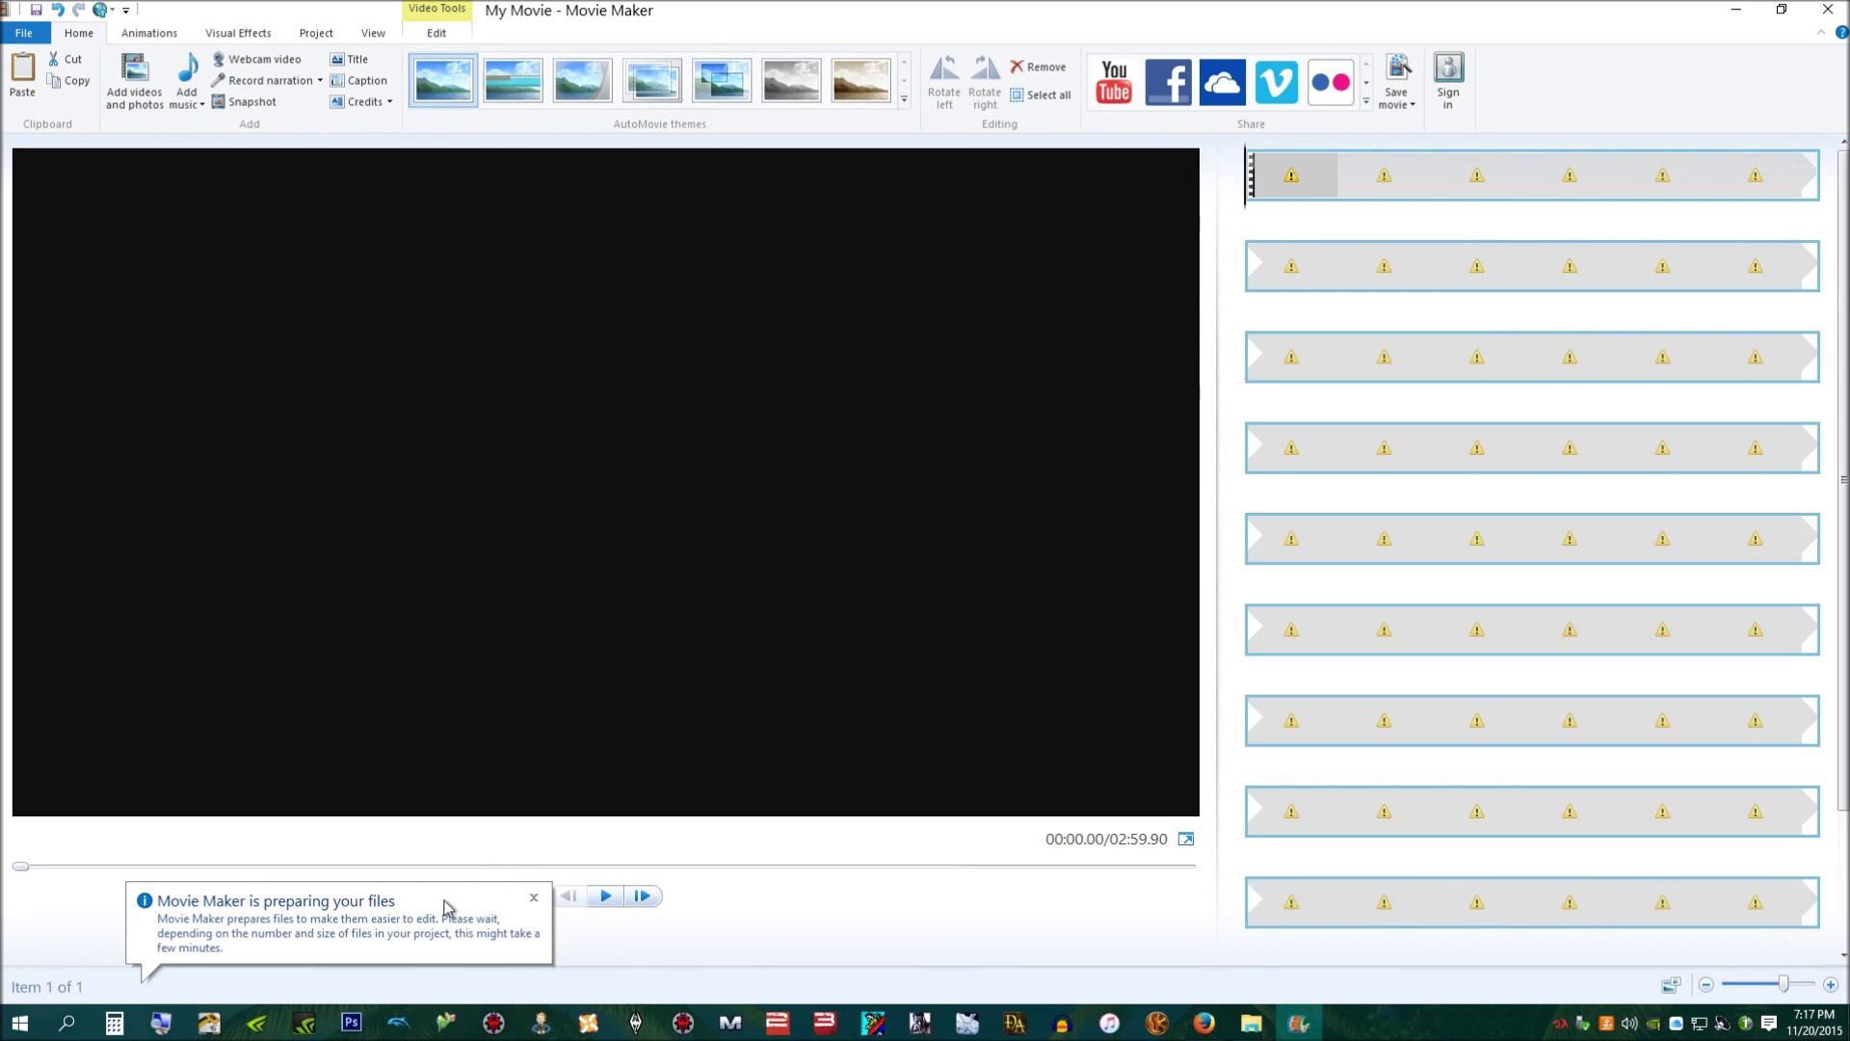
Remove the unrecognized Fallout 4 clip from the project, leaving the storyboard empty.
double_click(1307, 190)
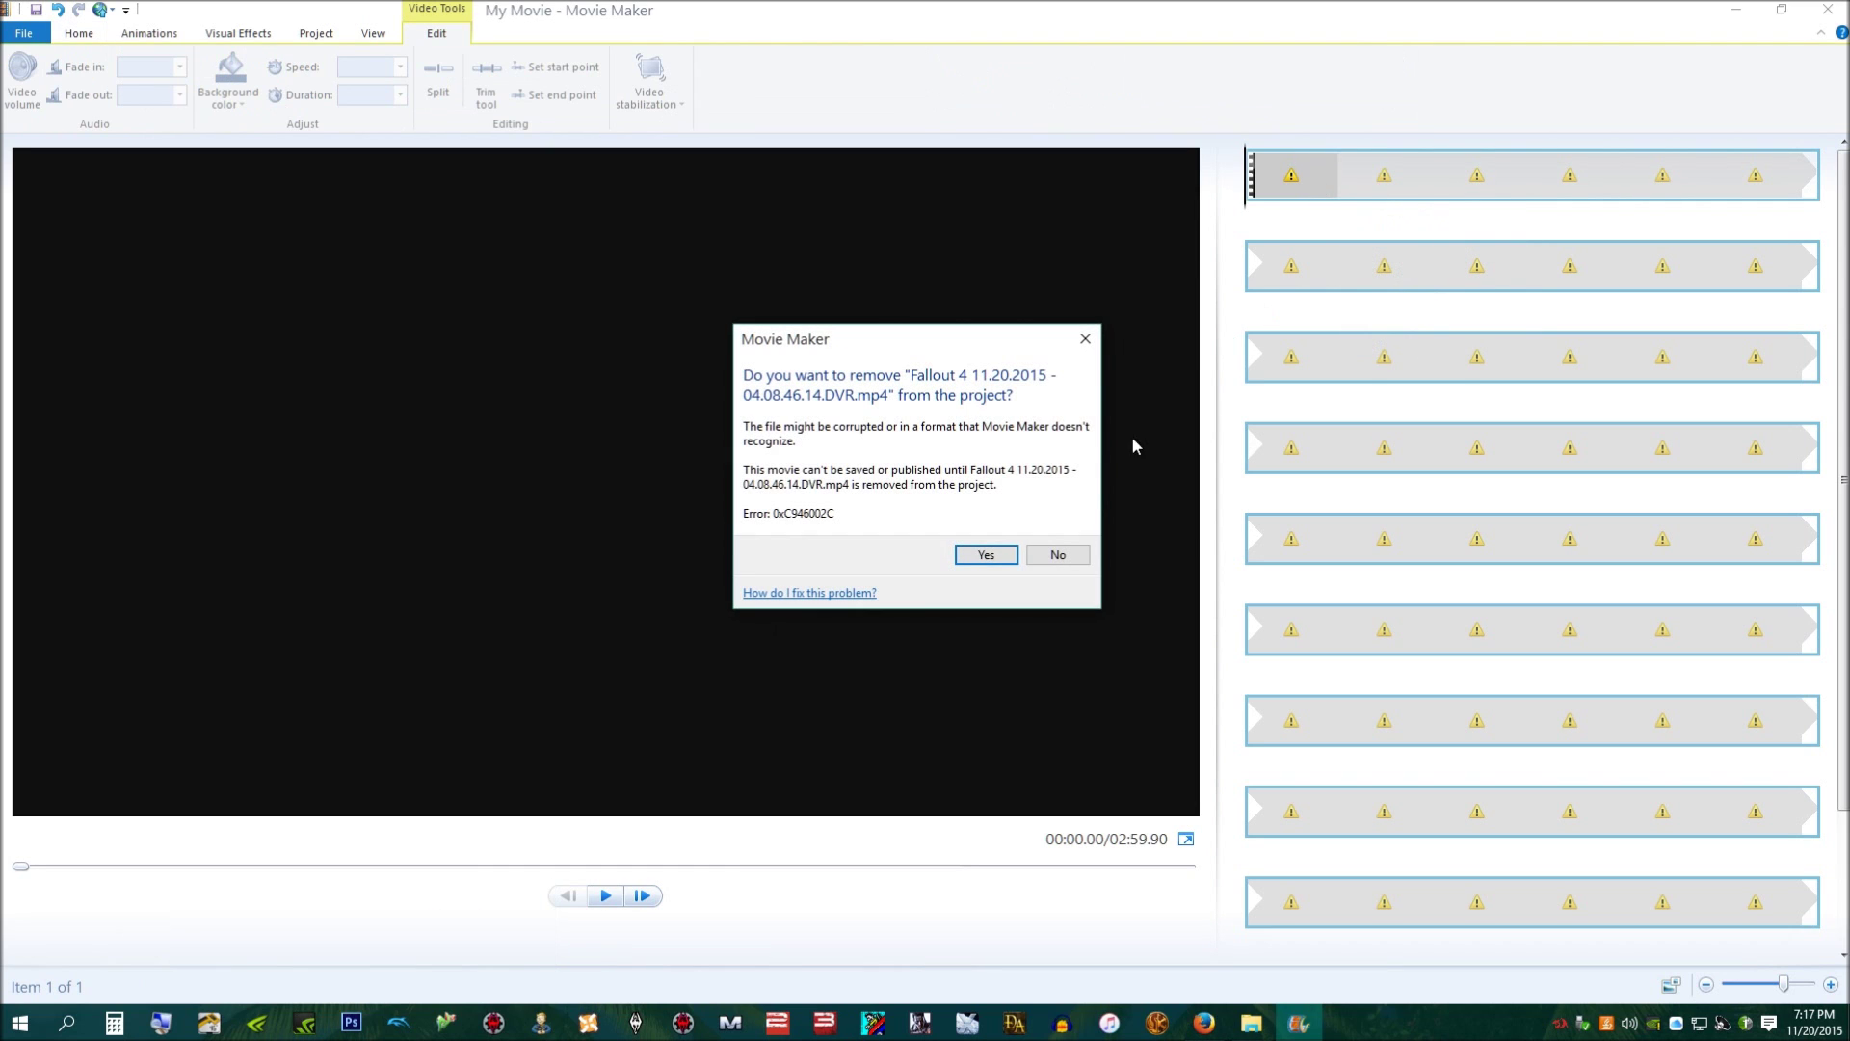
click(979, 557)
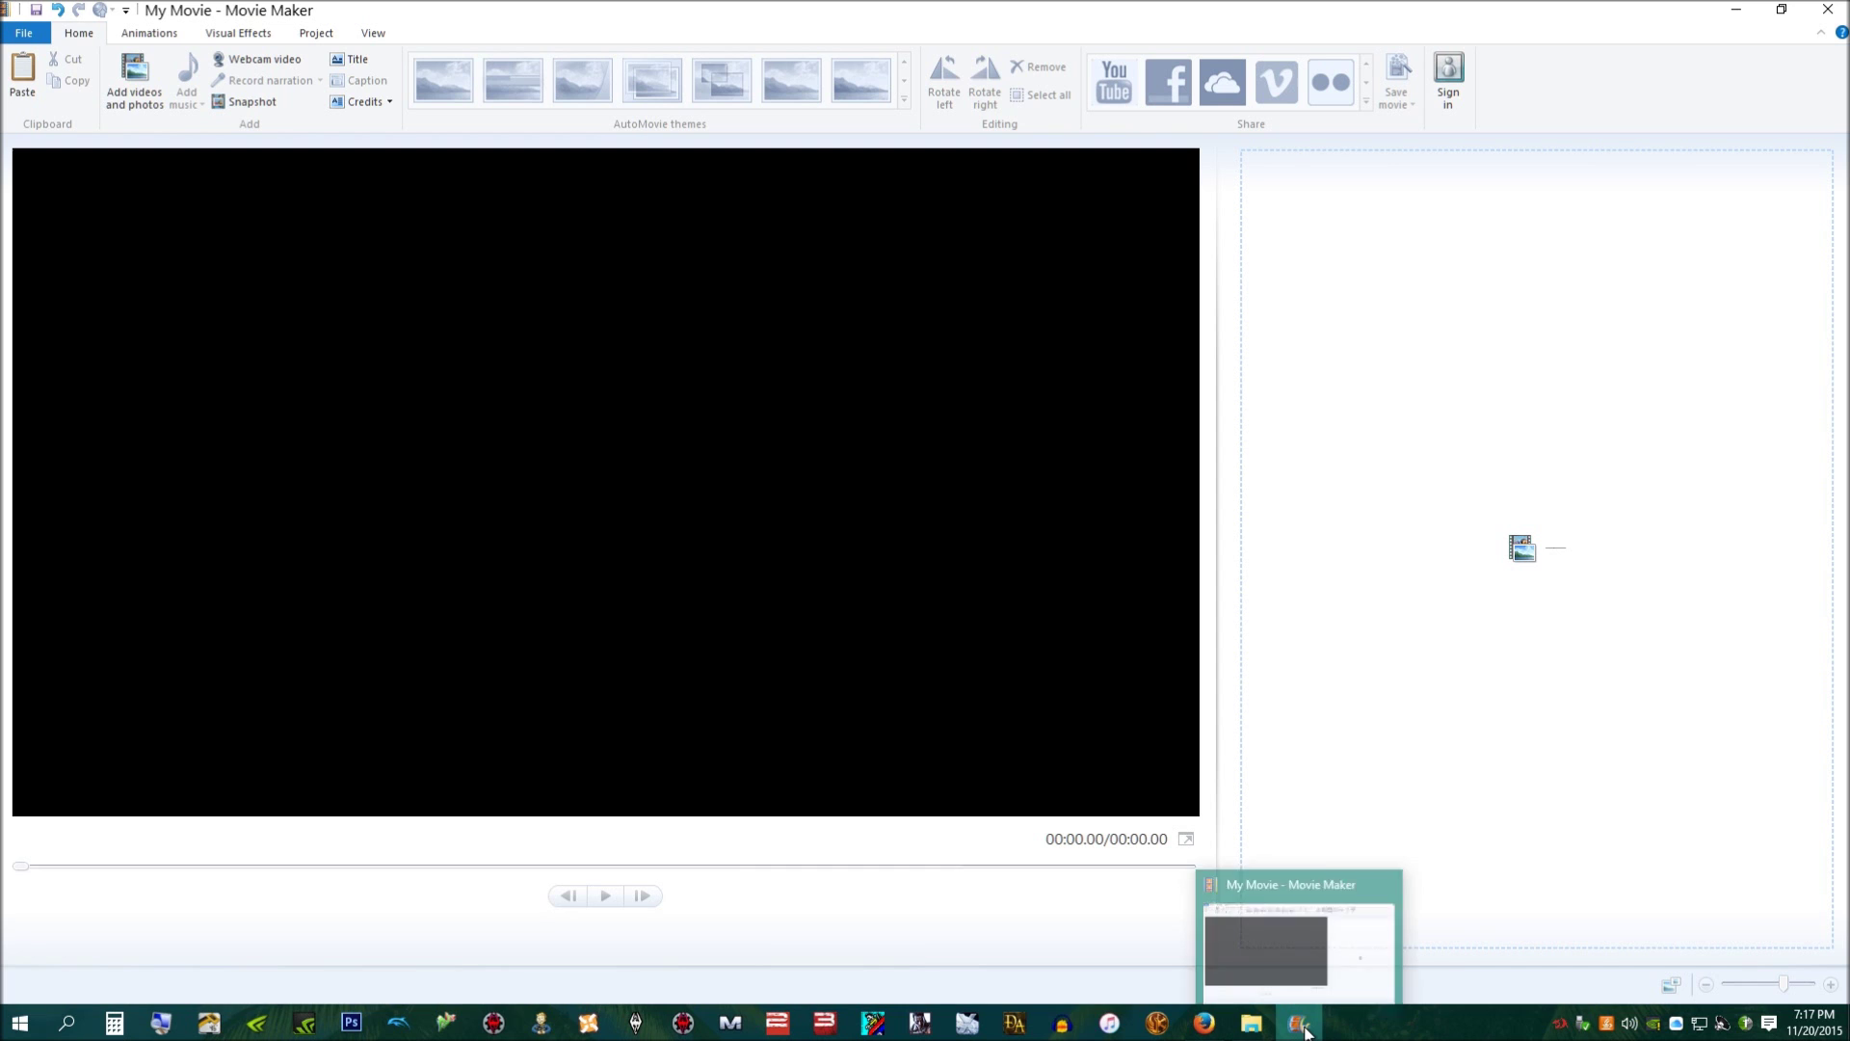
click(1216, 1030)
scroll(557, 610, down, 5)
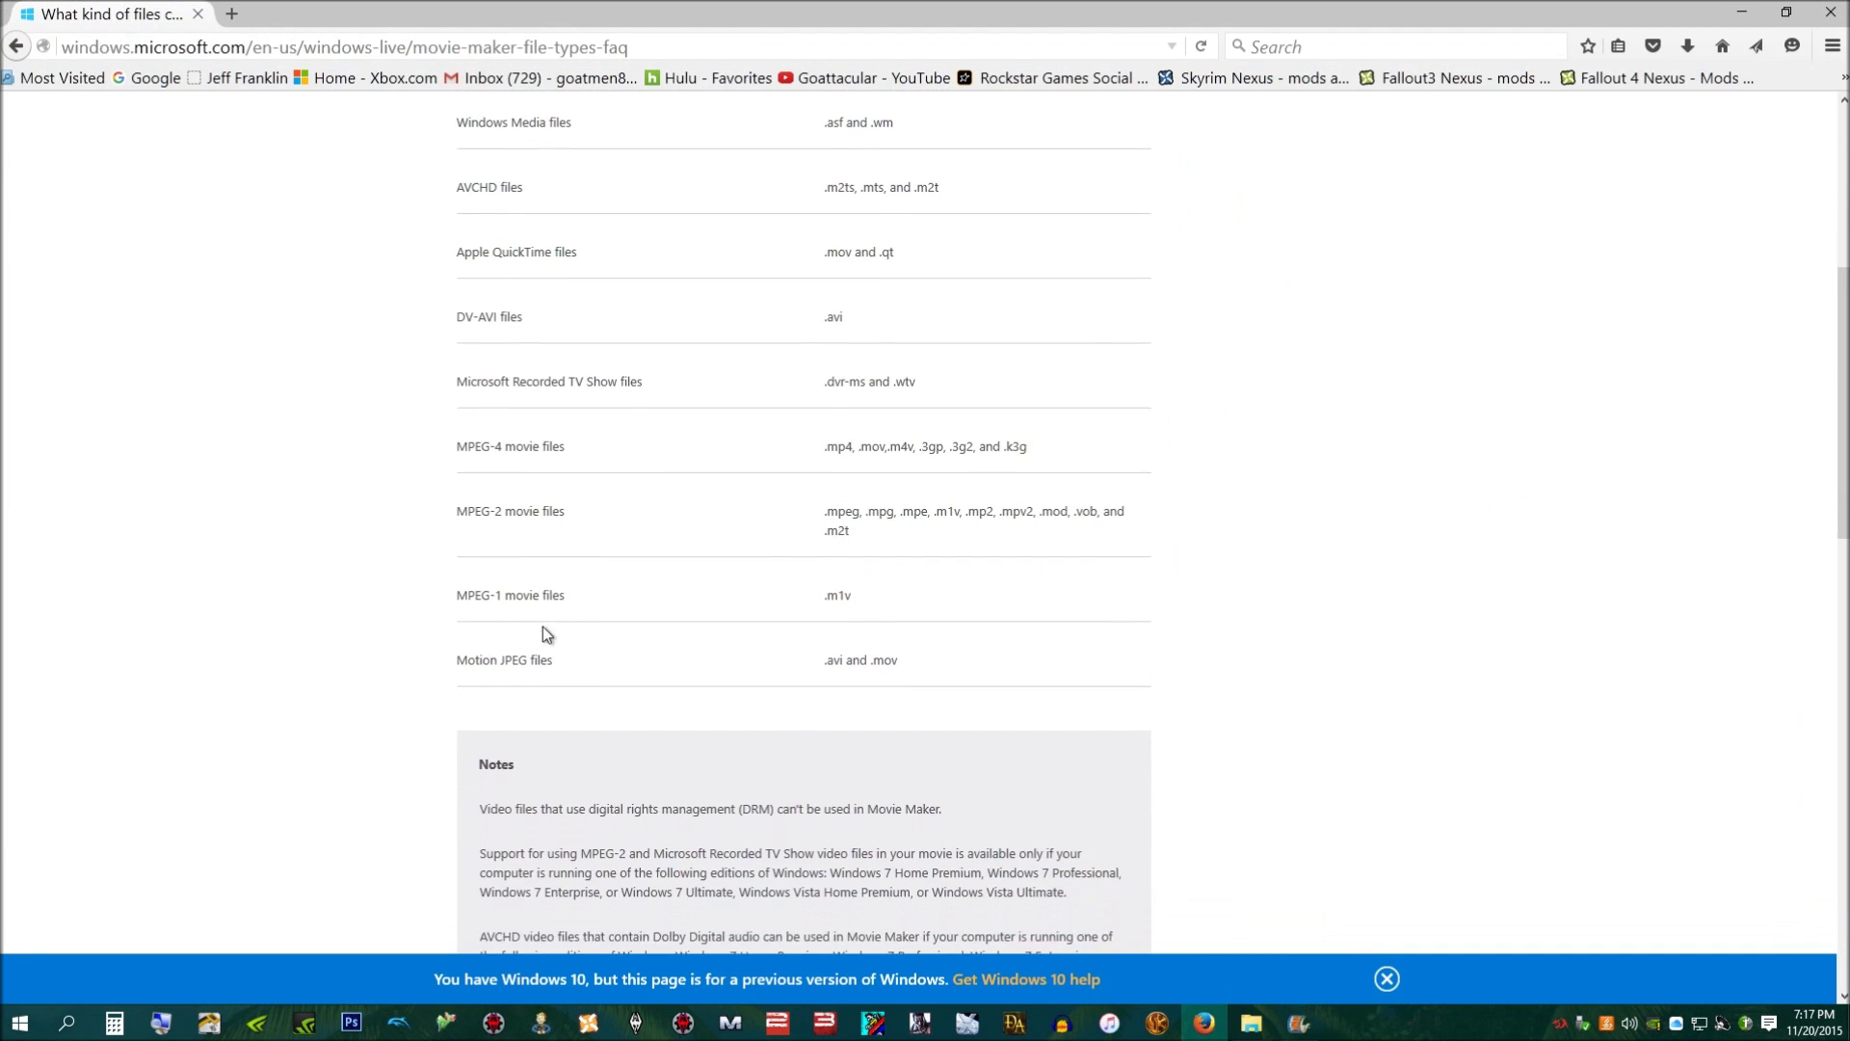
scroll(424, 676, down, 2)
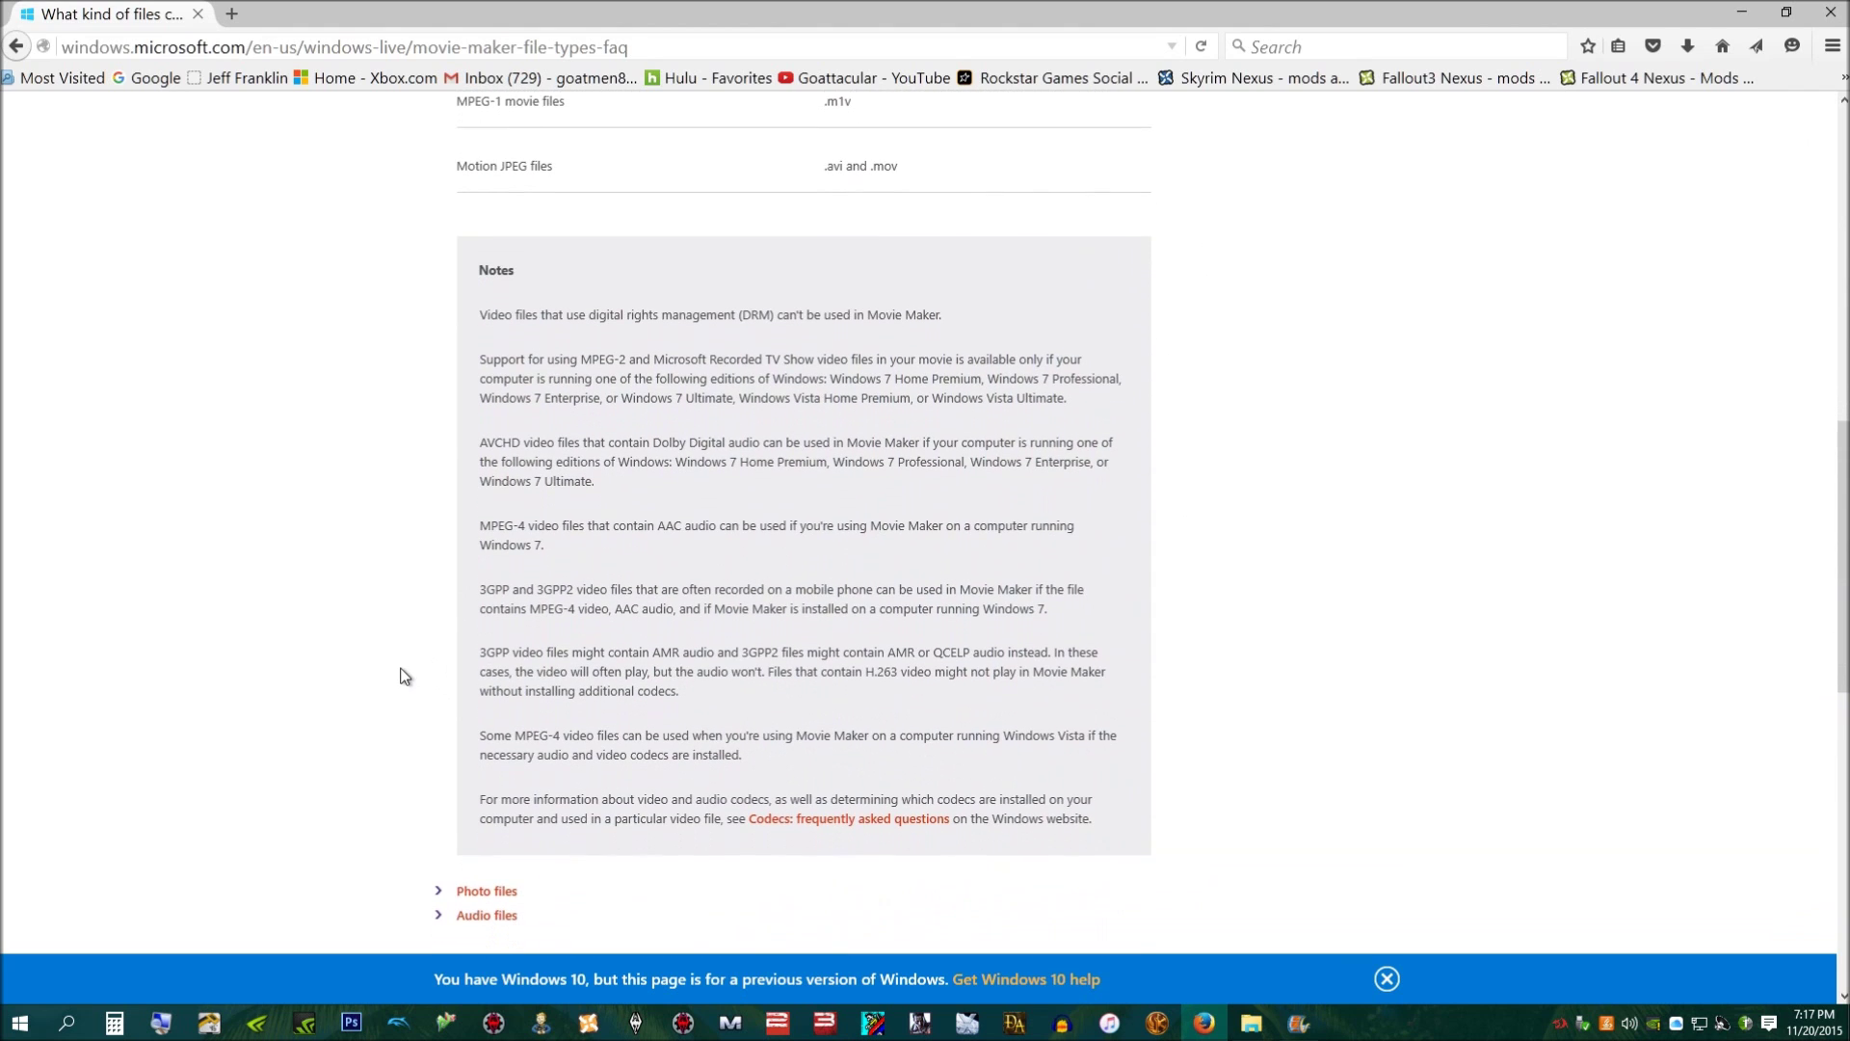
scroll(403, 675, down, 1)
scroll(403, 675, up, 1)
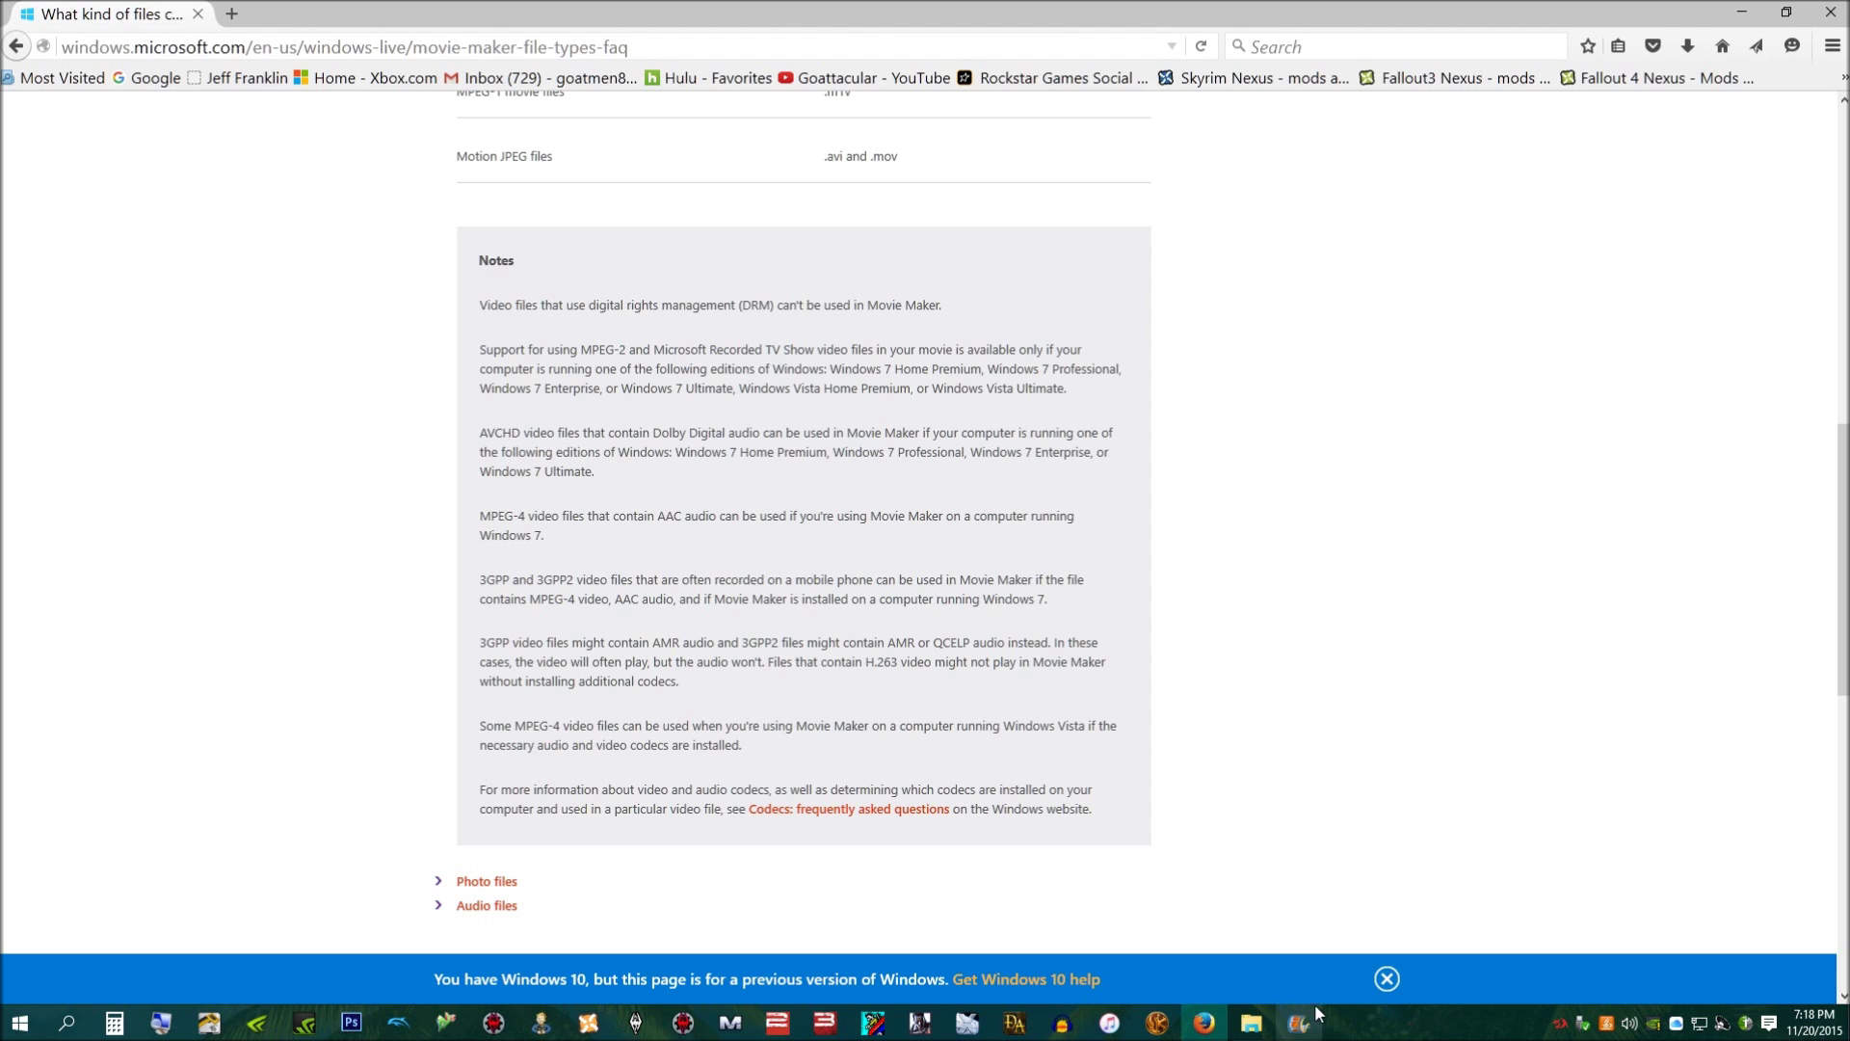
click(1213, 1028)
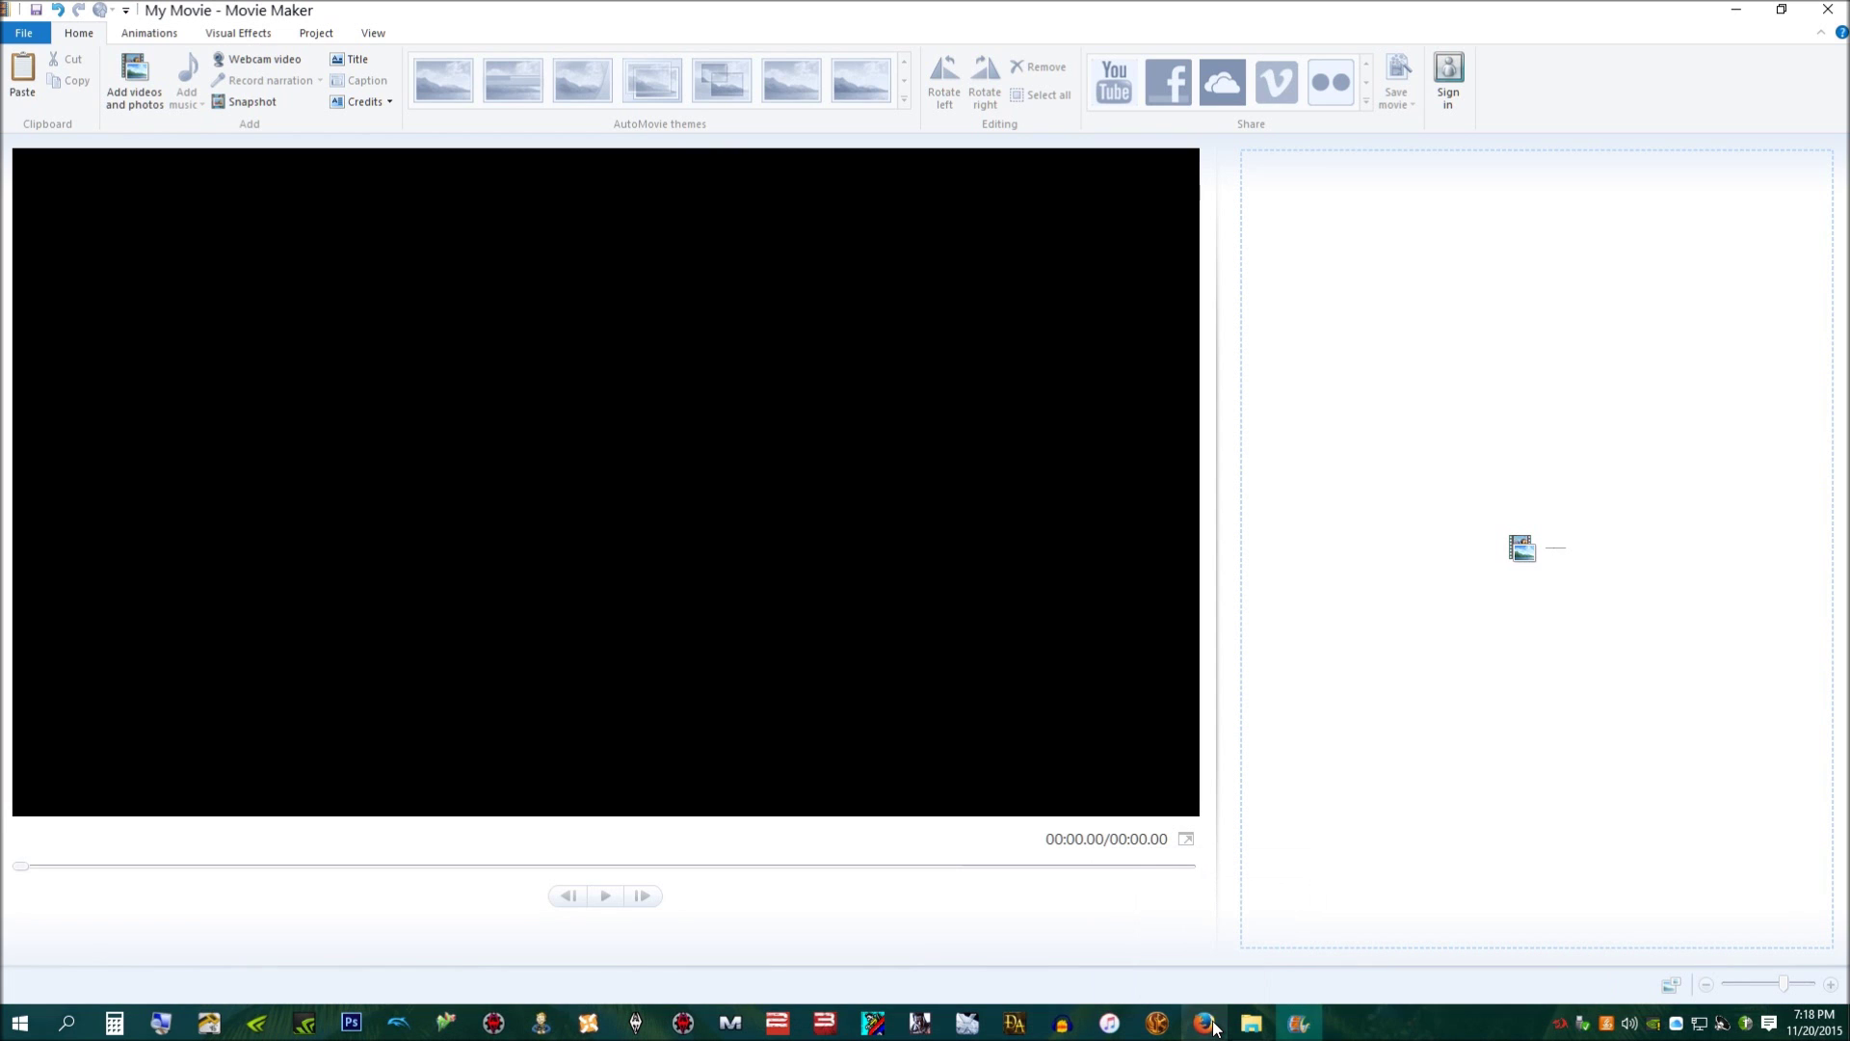
Open Movie Maker's install folder from its shortcut properties, then close Movie Maker.
click(1301, 1025)
right_click(1304, 1027)
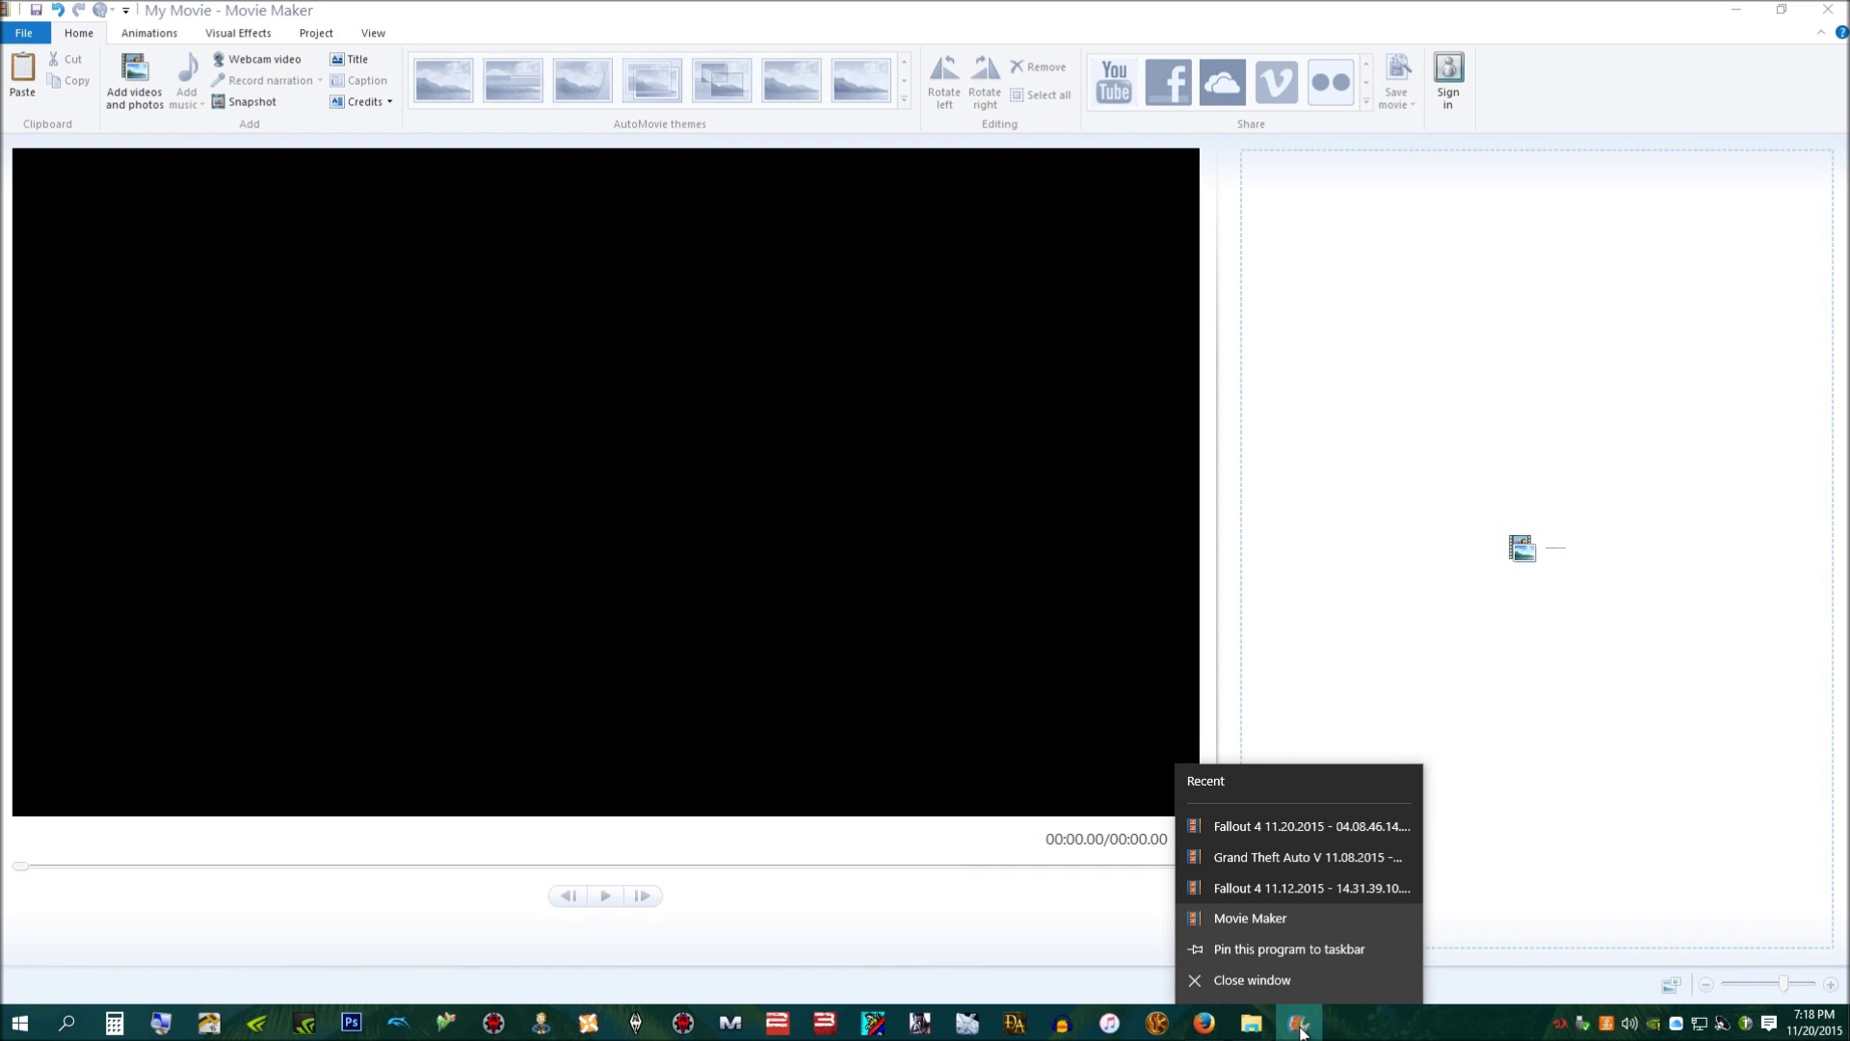
right_click(1240, 916)
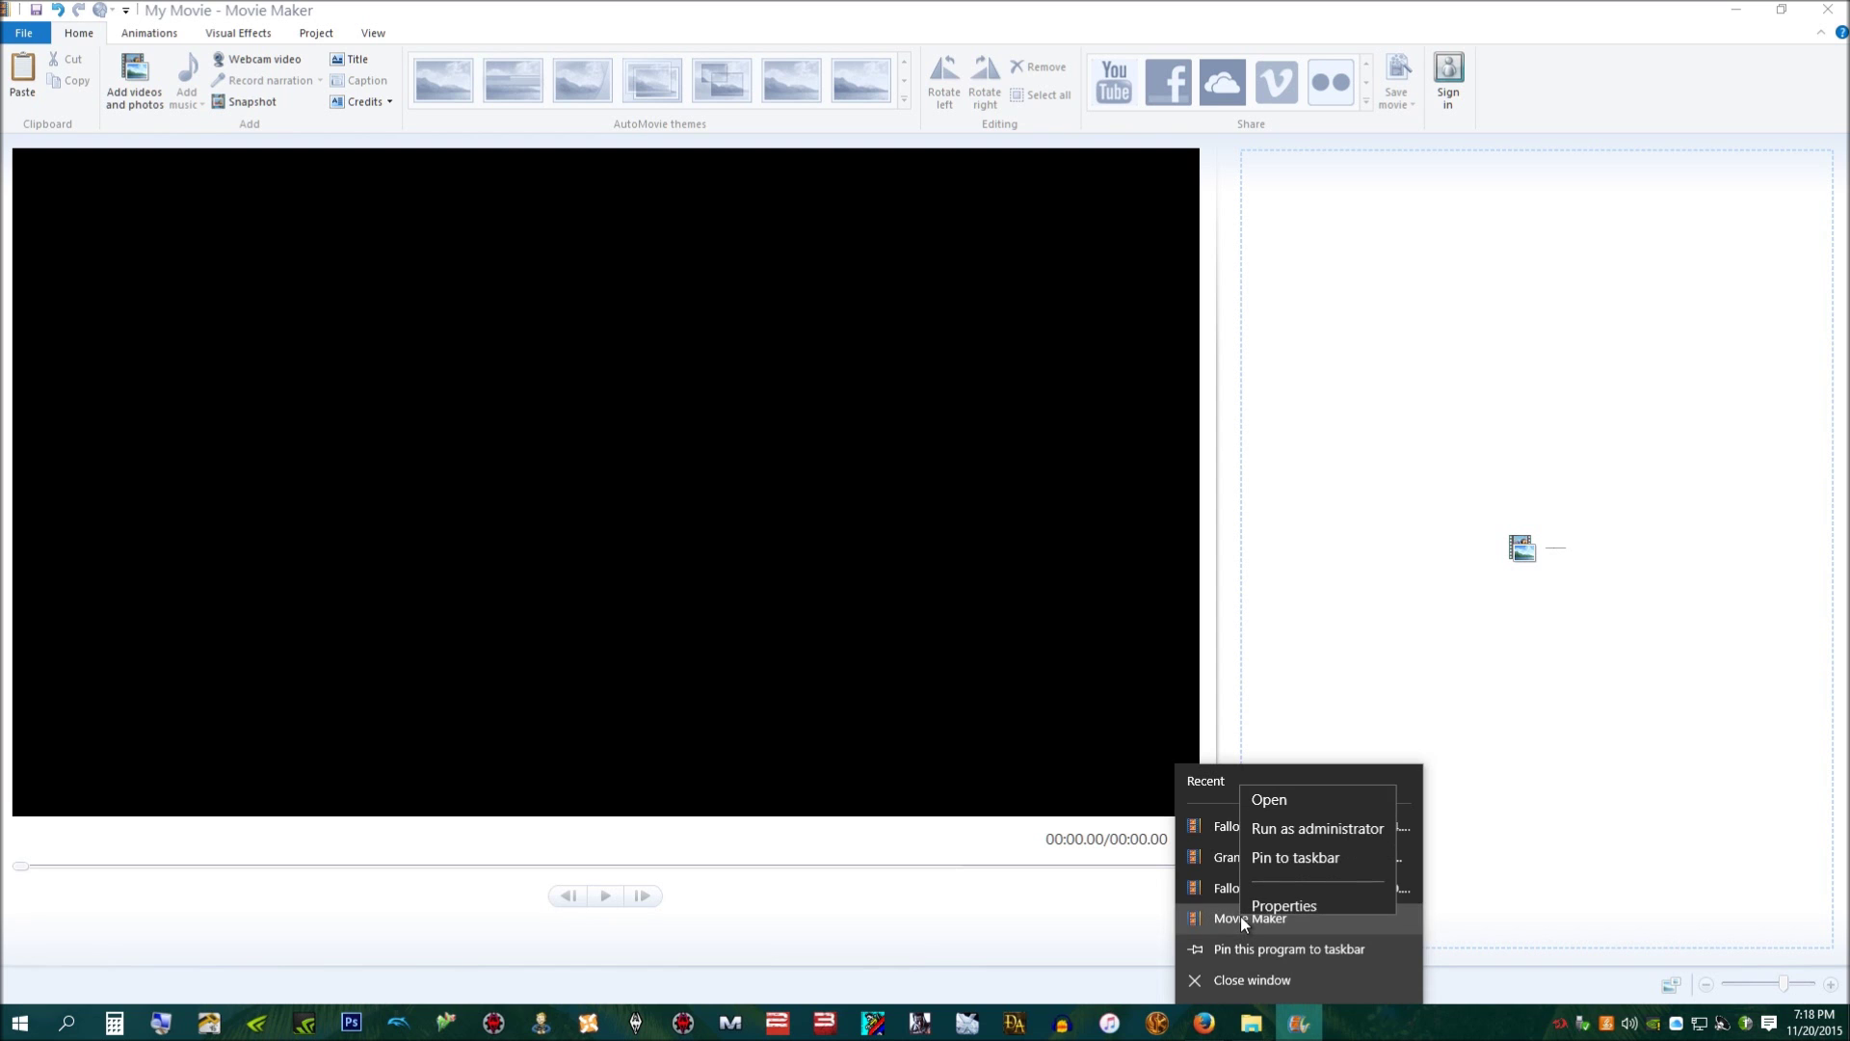
click(1260, 899)
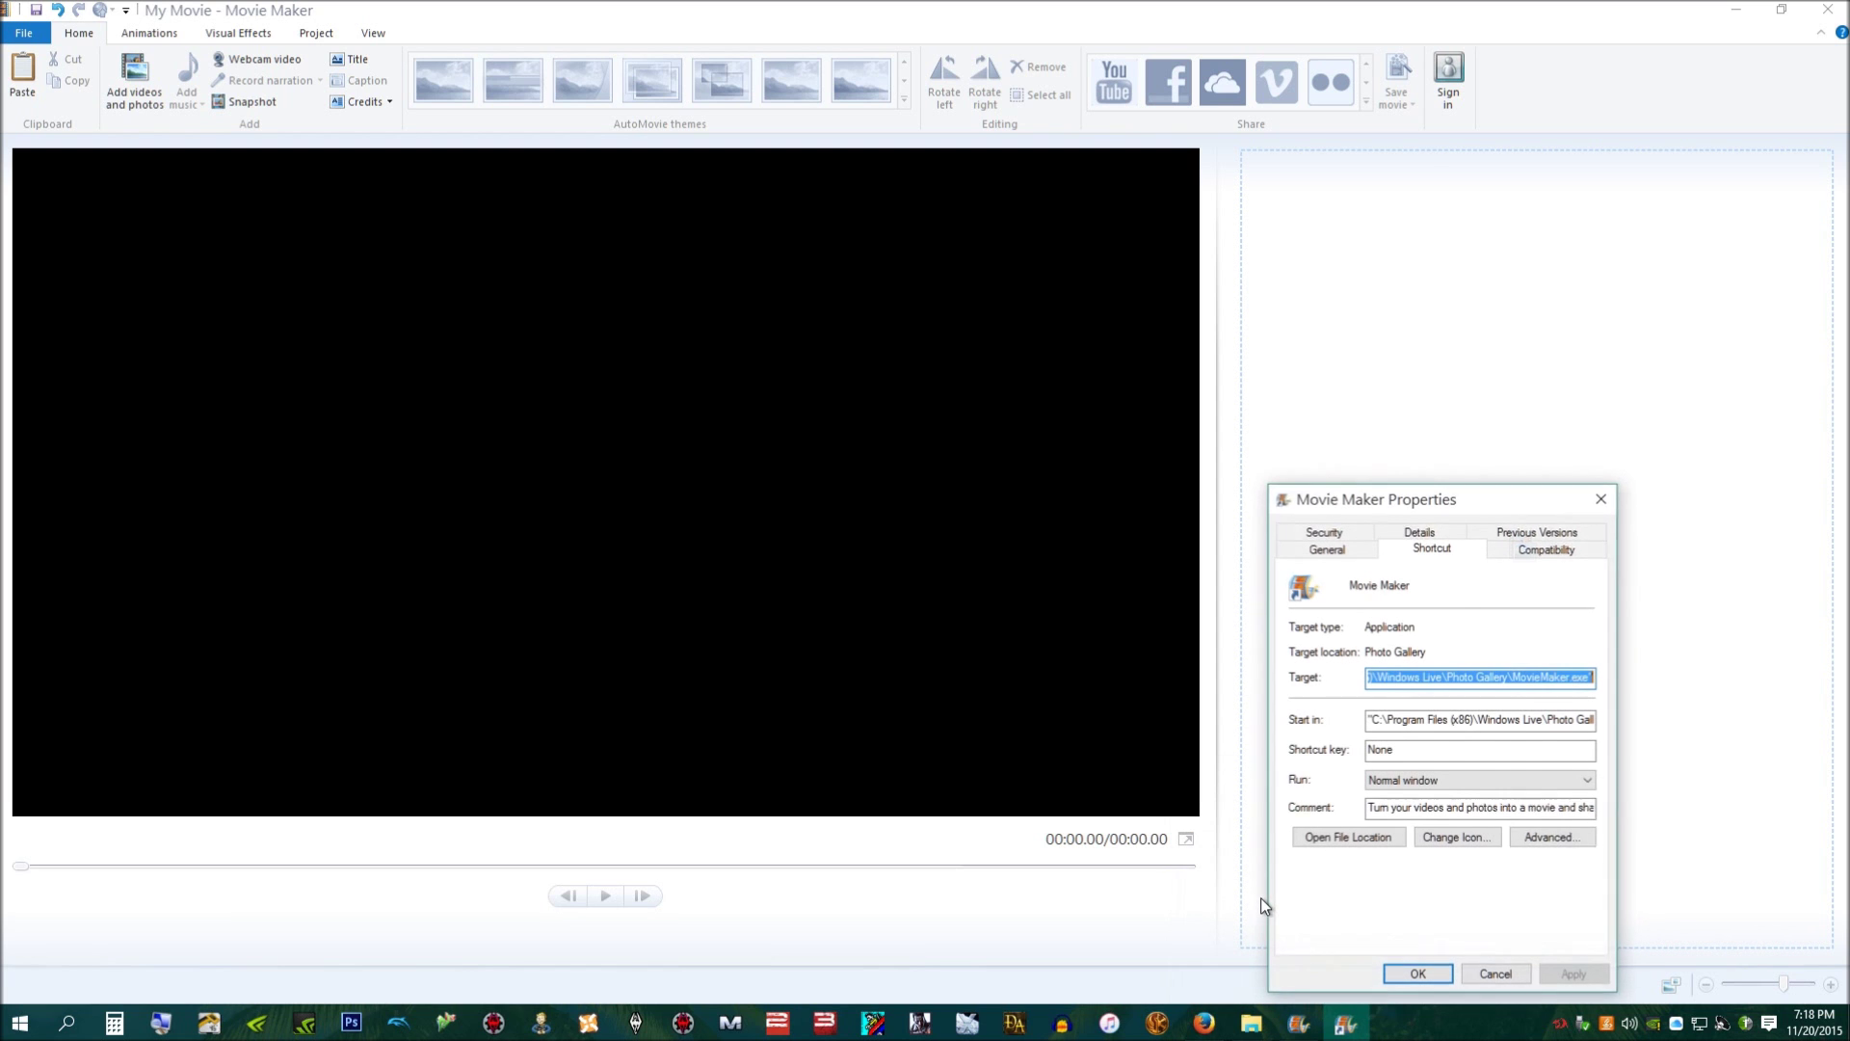
click(1338, 845)
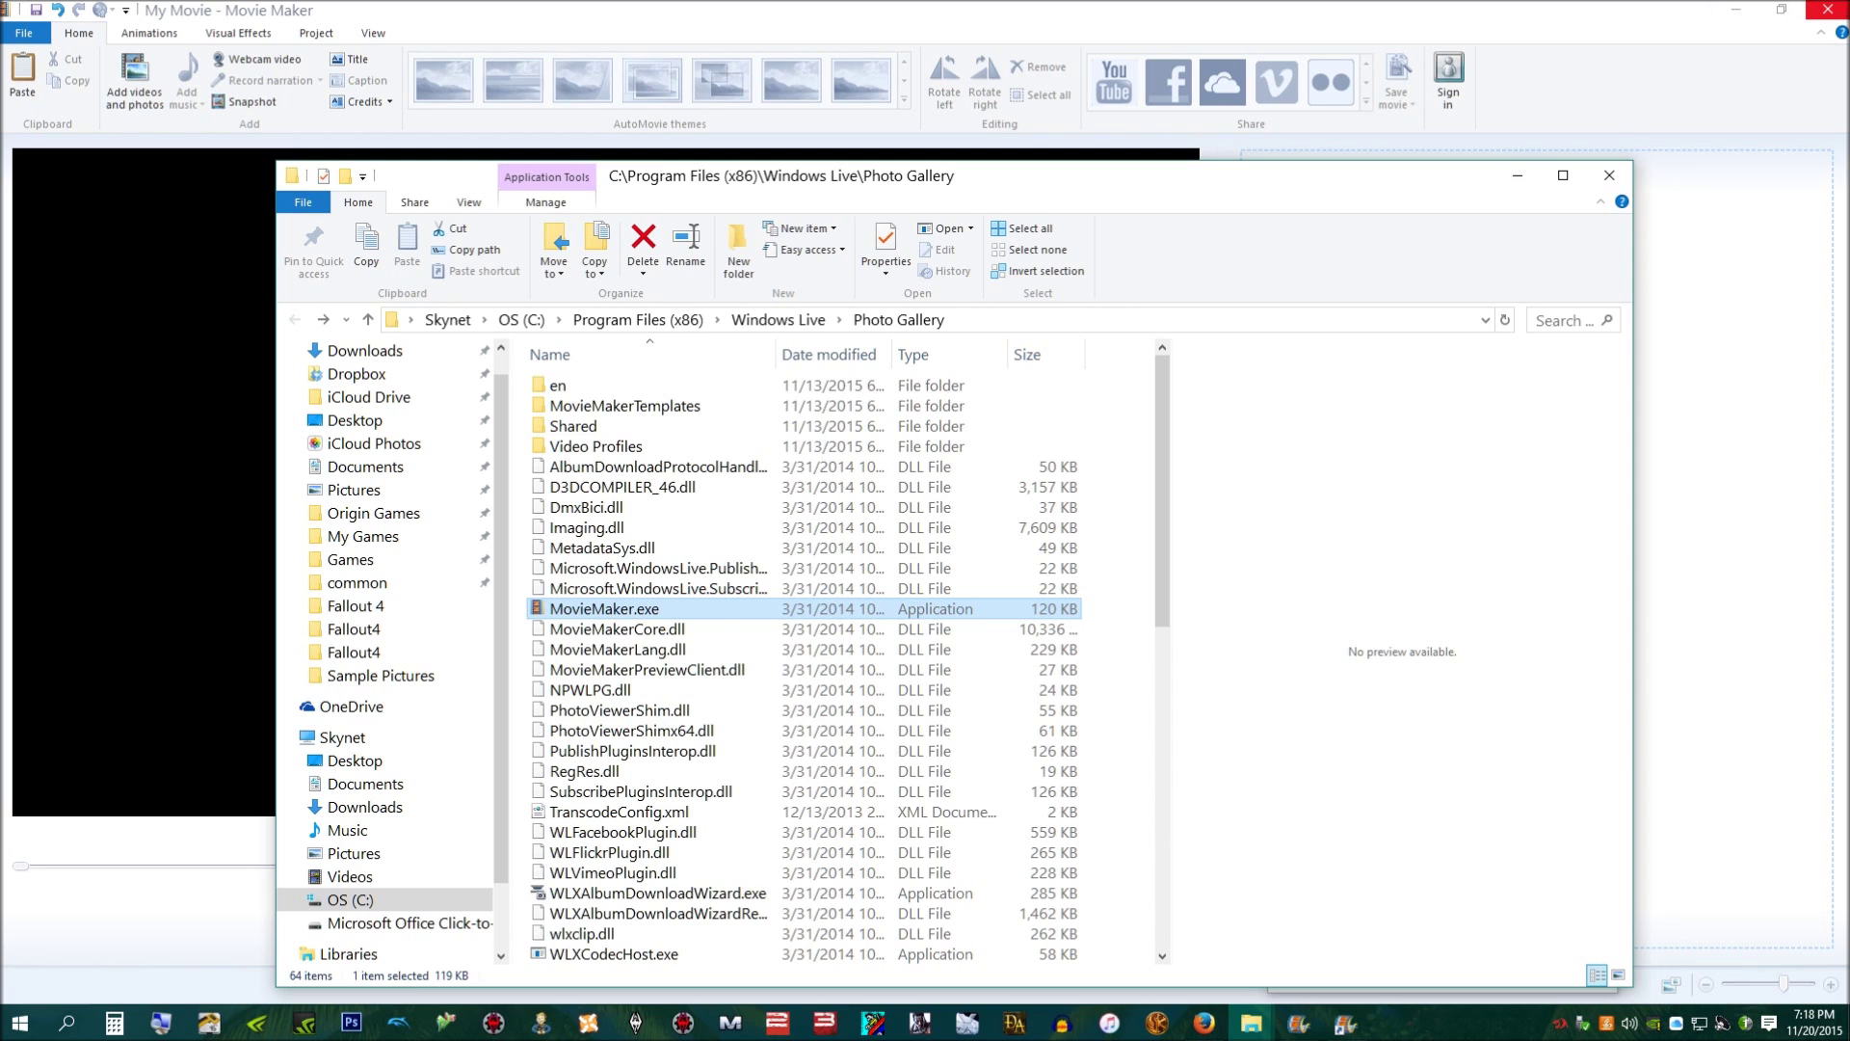
click(1837, 10)
Discard the empty project and open MovieMaker.exe's compatibility settings for all users.
click(973, 506)
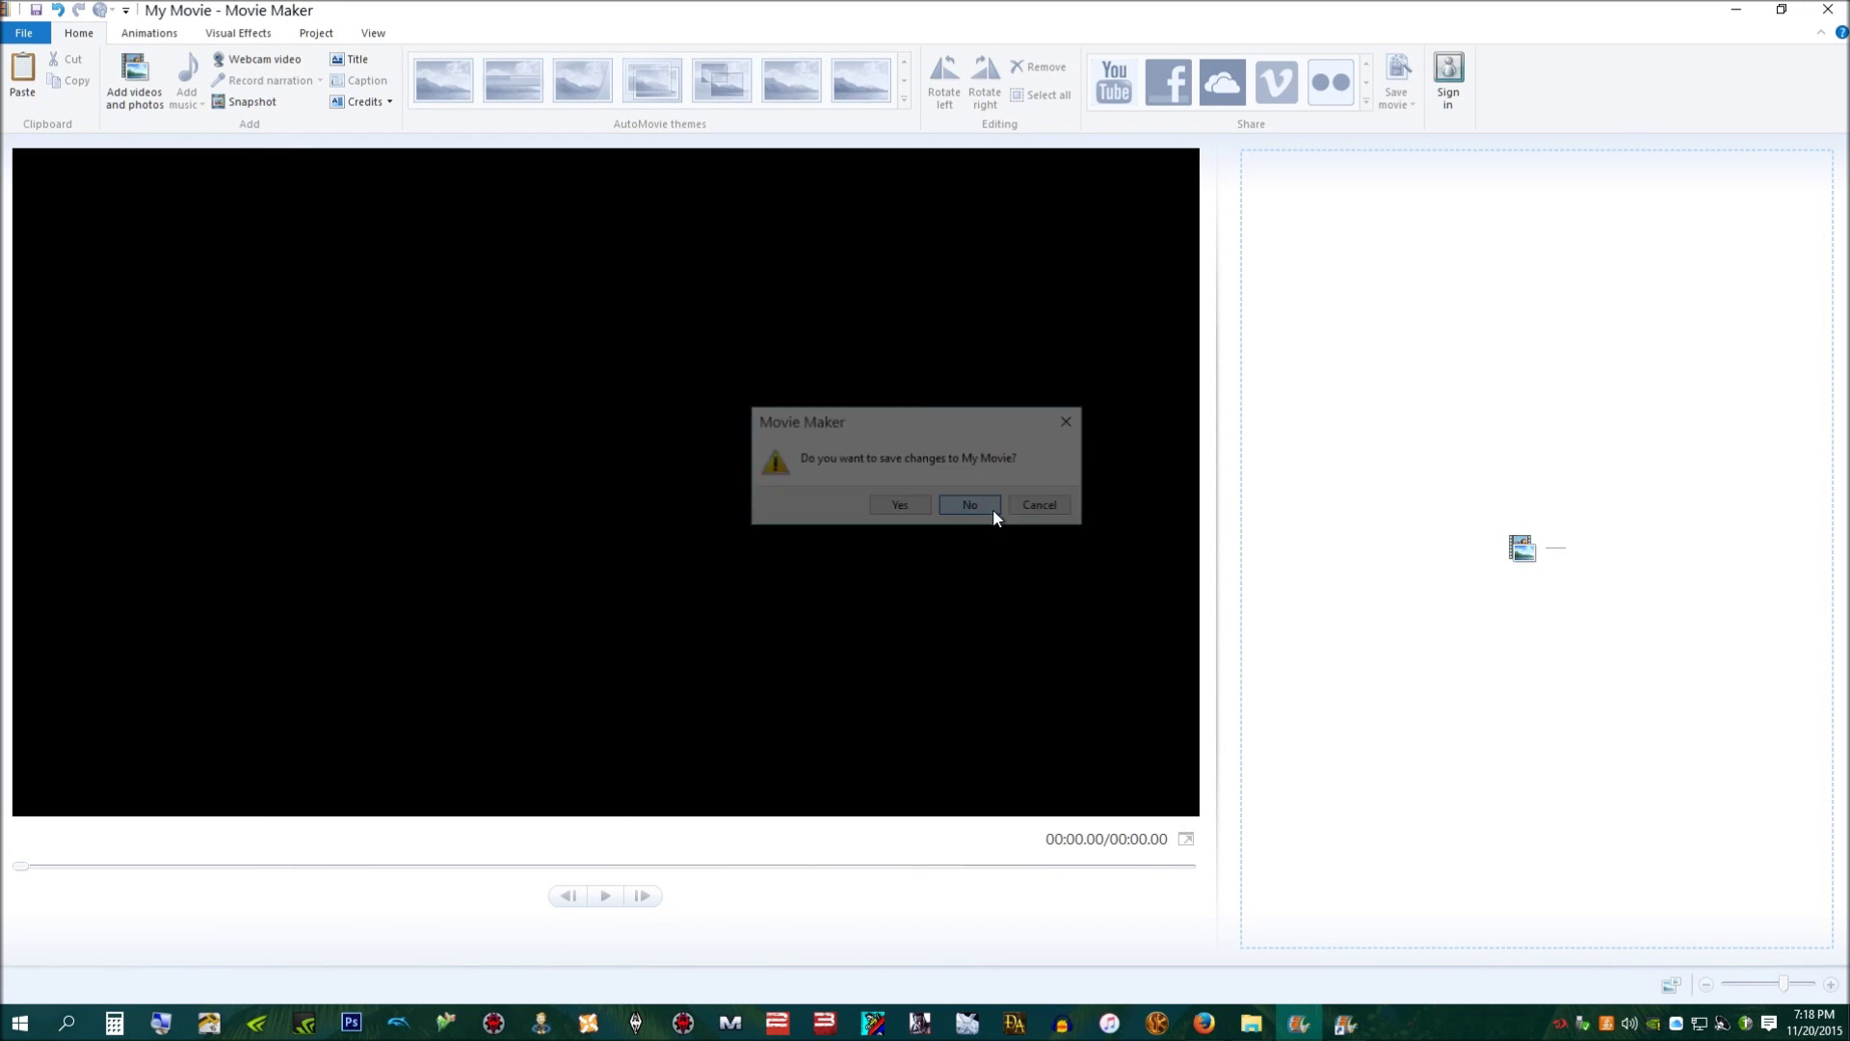
right_click(565, 613)
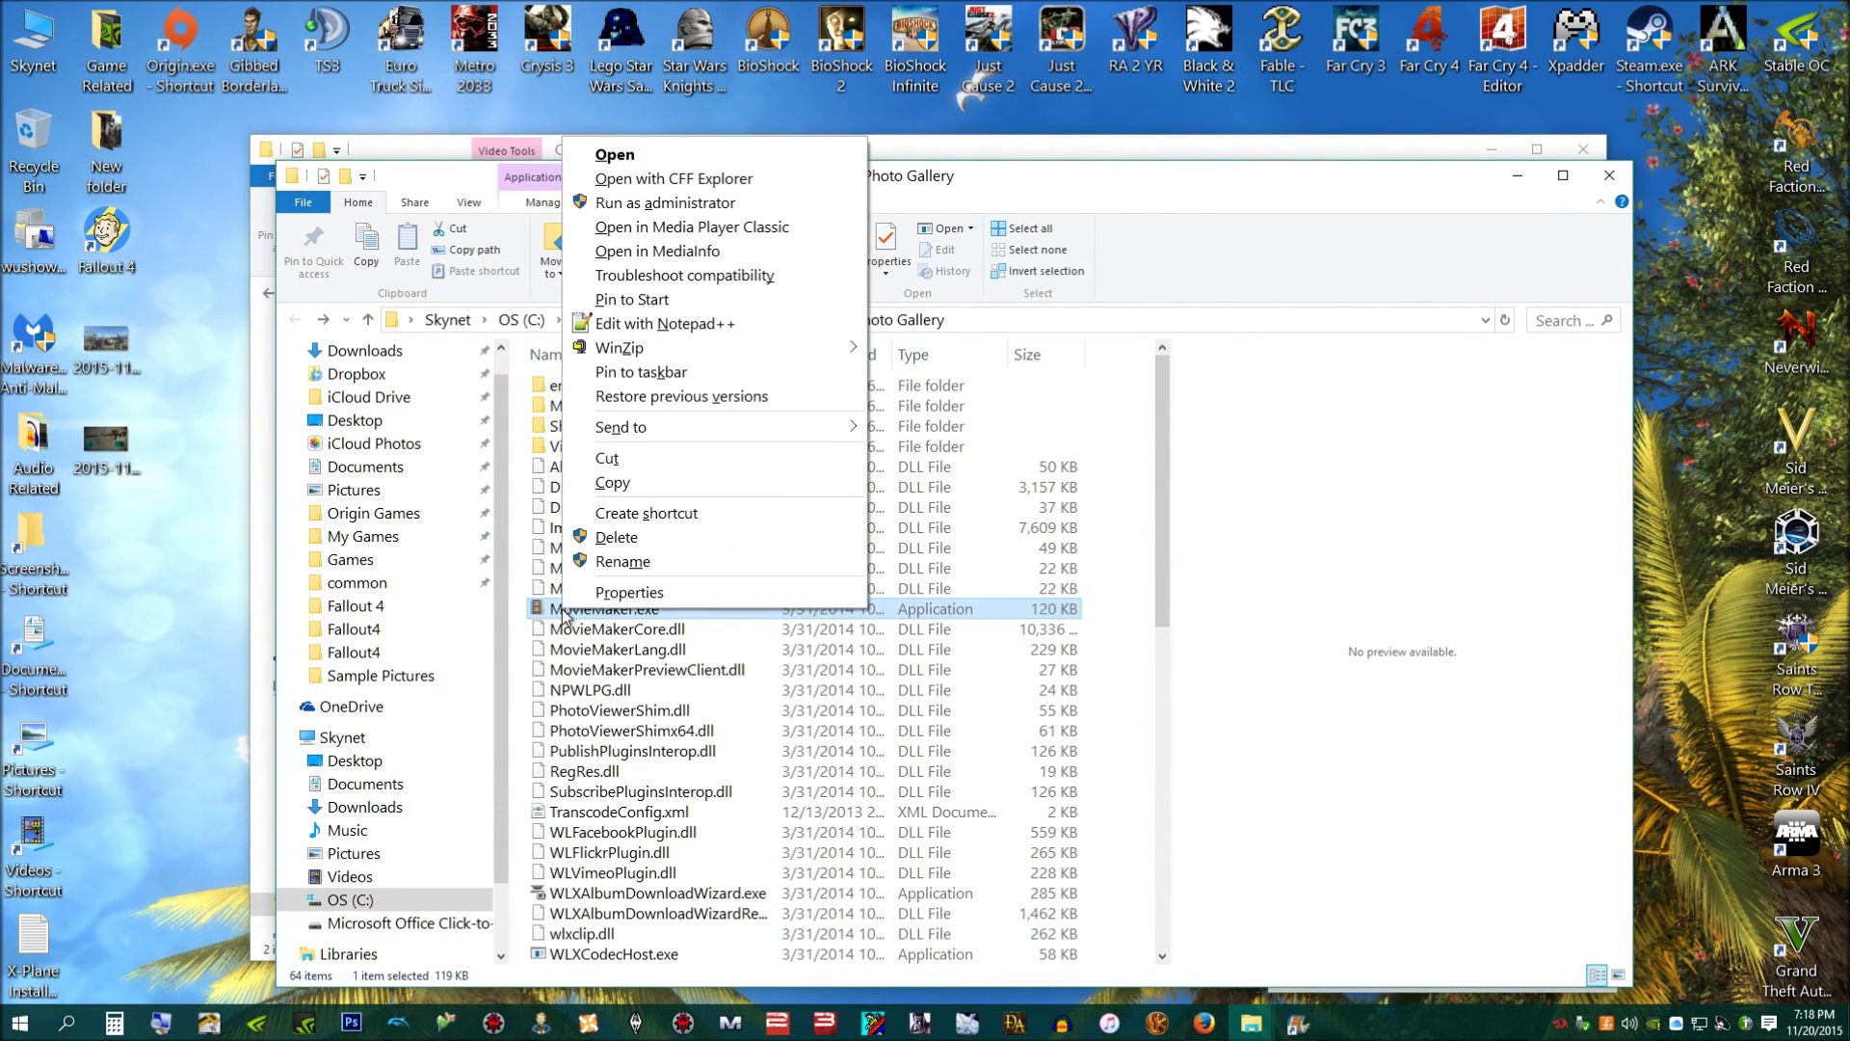
click(602, 592)
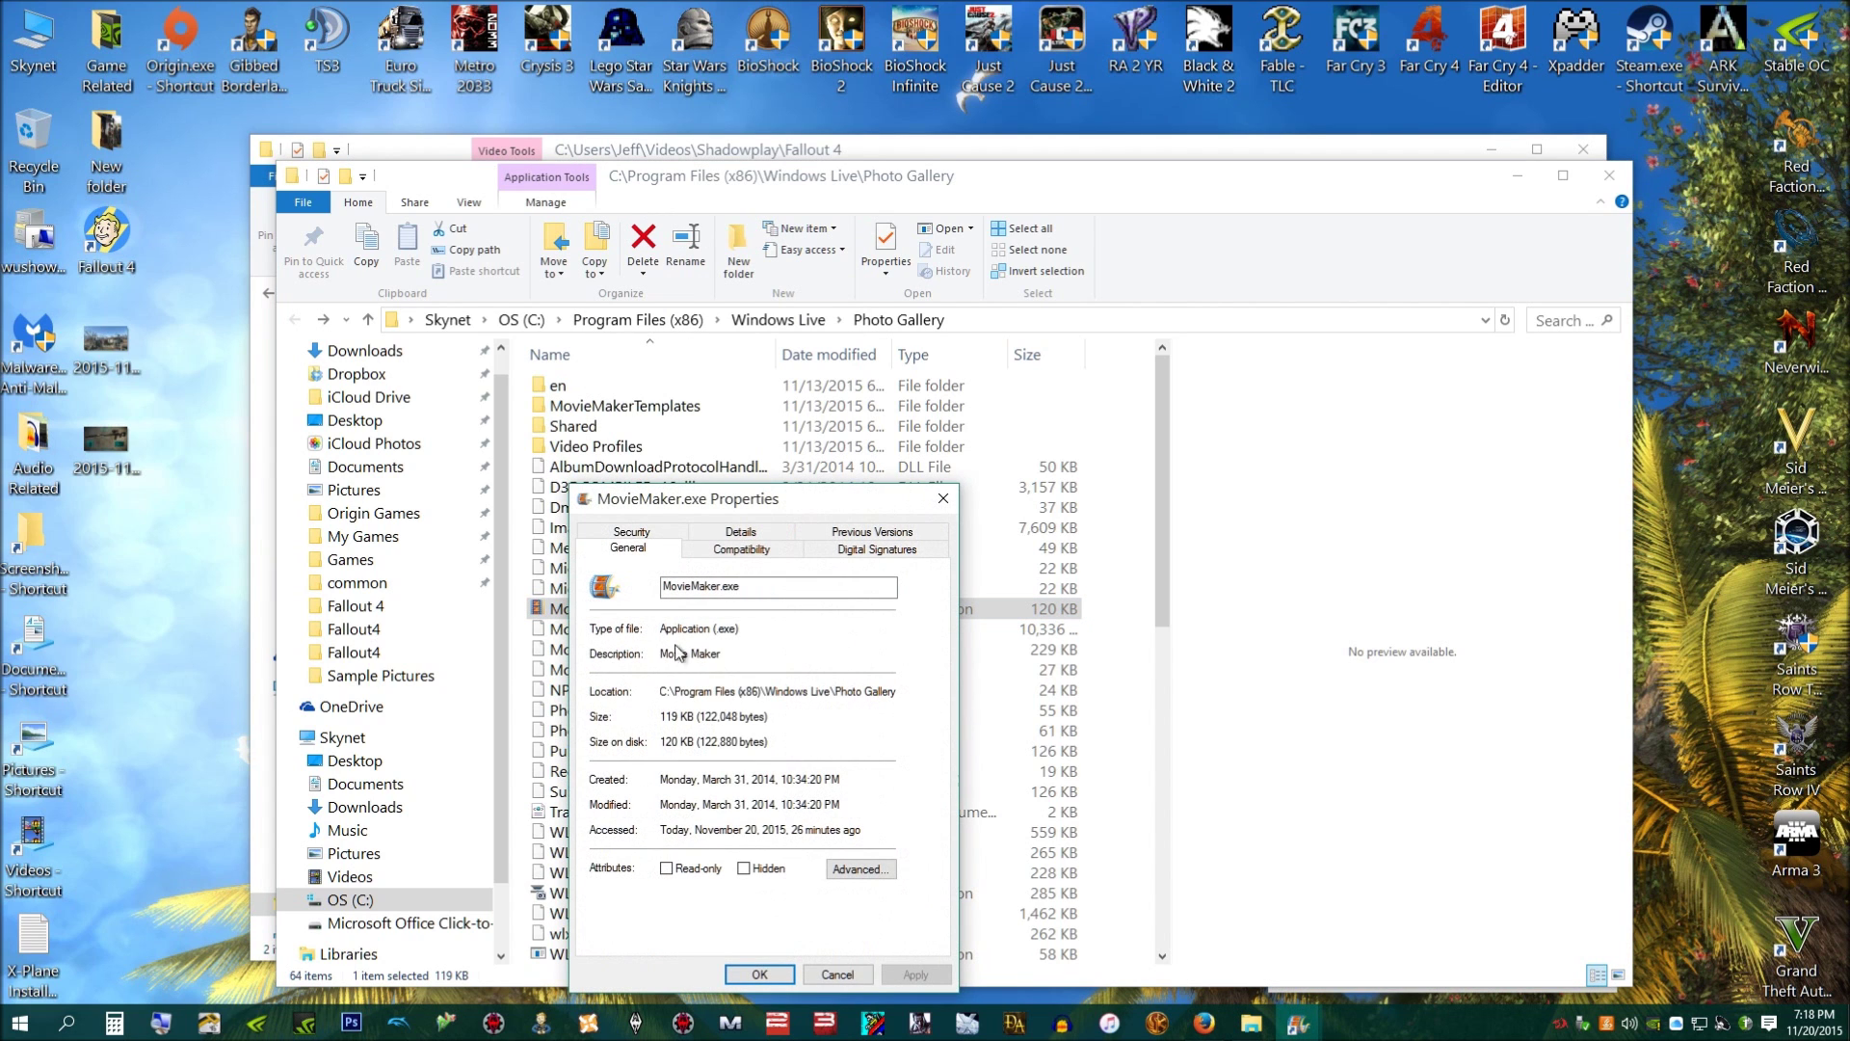
click(725, 552)
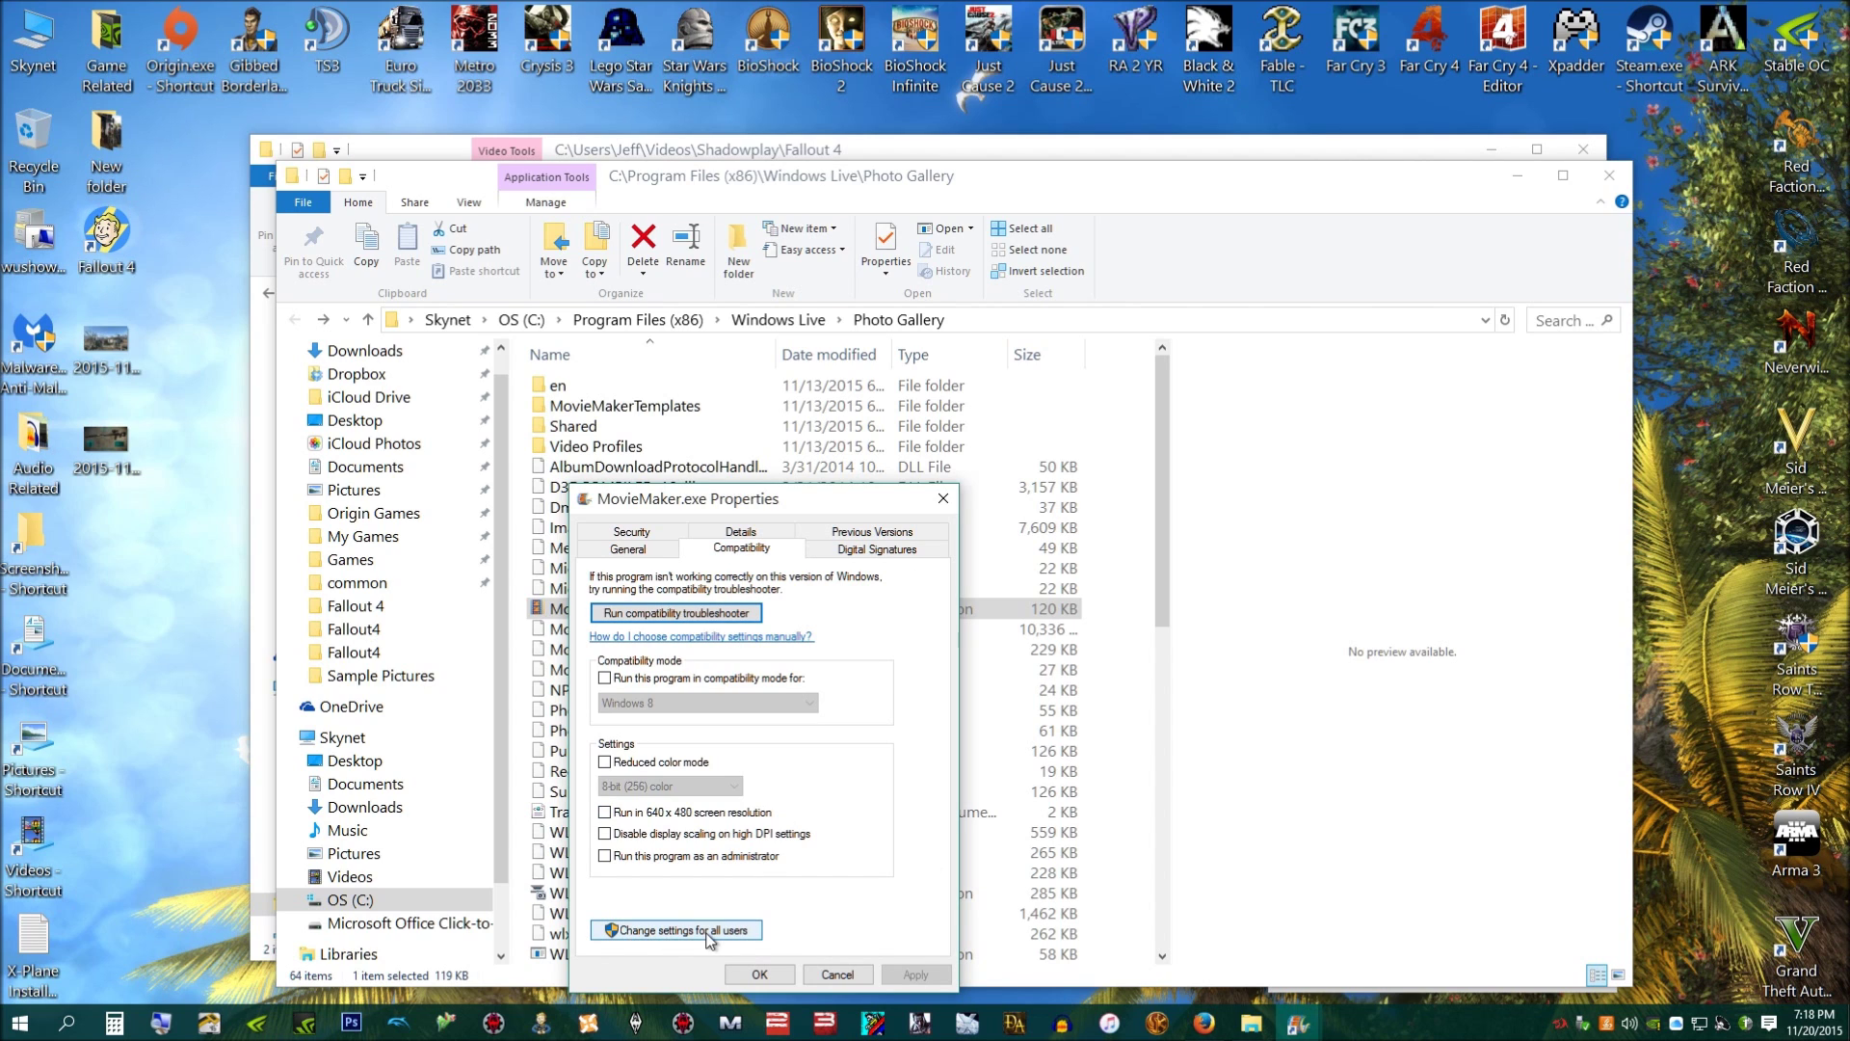
click(675, 932)
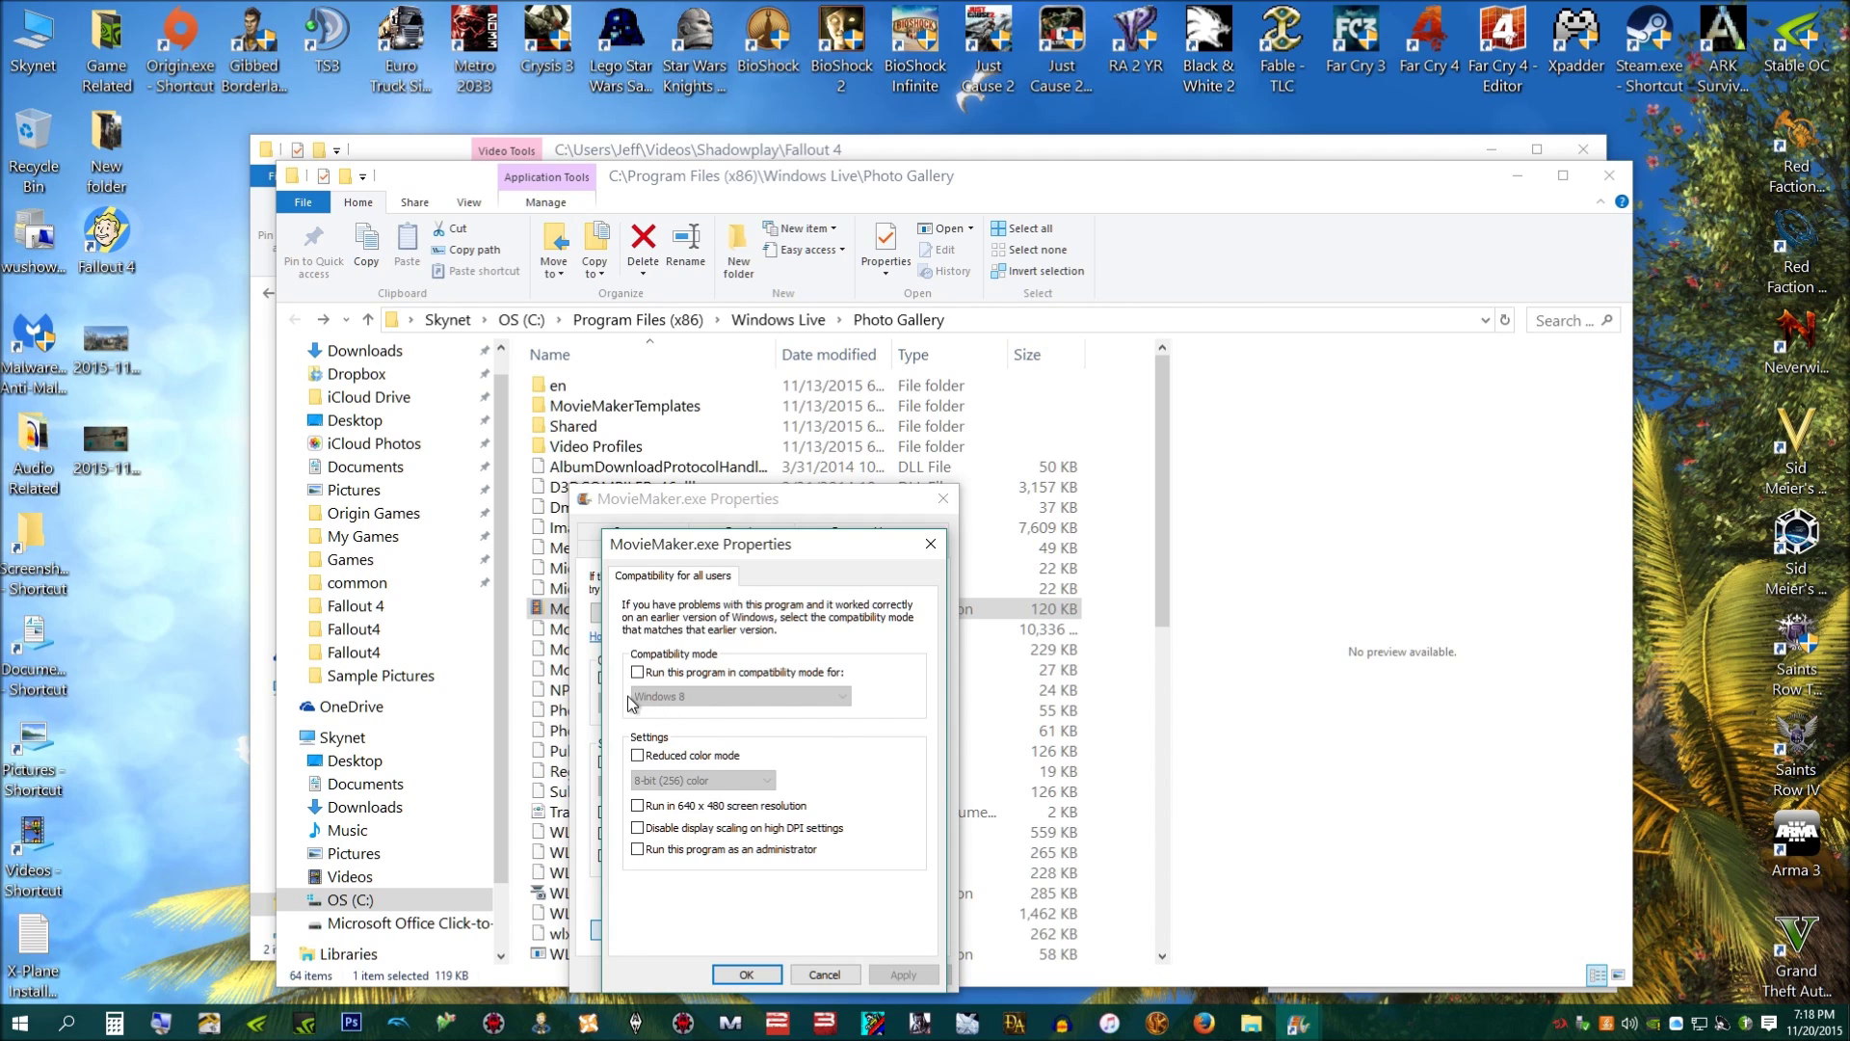
Set MovieMaker.exe to run as administrator in Windows 7 compatibility mode, and close the dialogs.
click(643, 851)
click(639, 672)
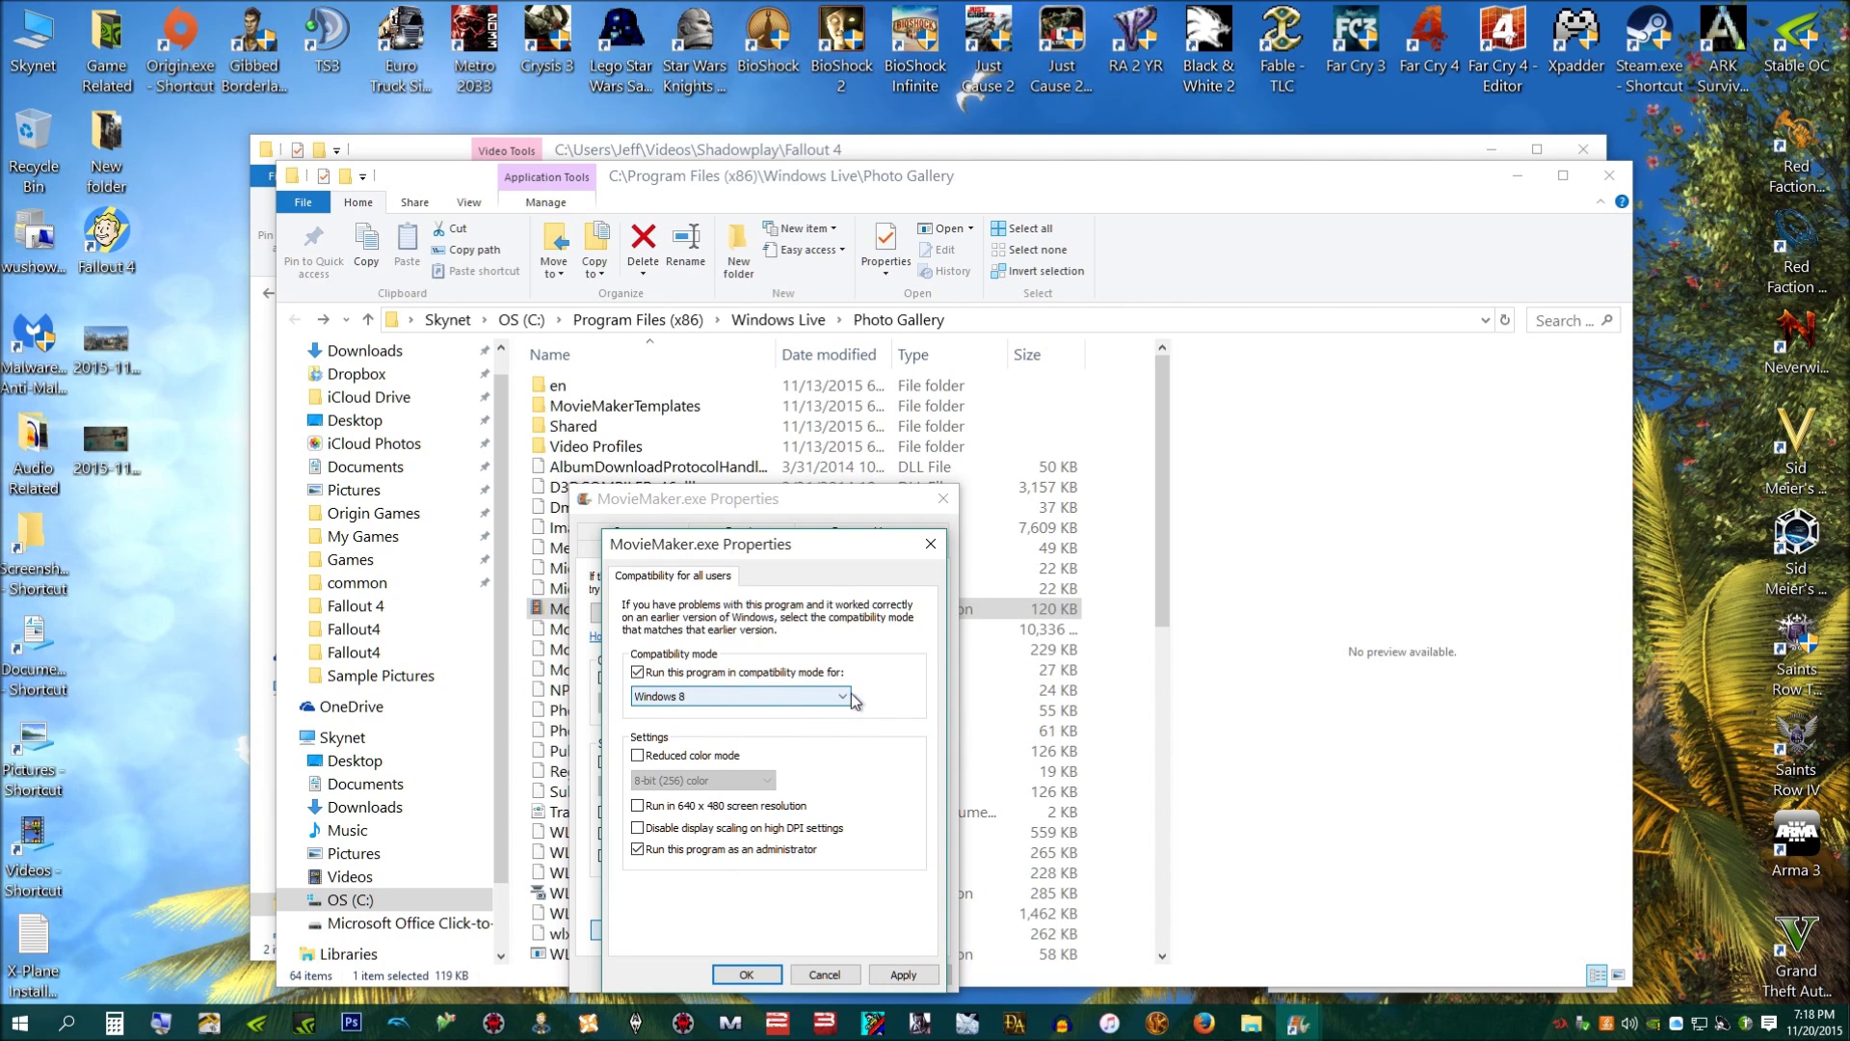
click(844, 697)
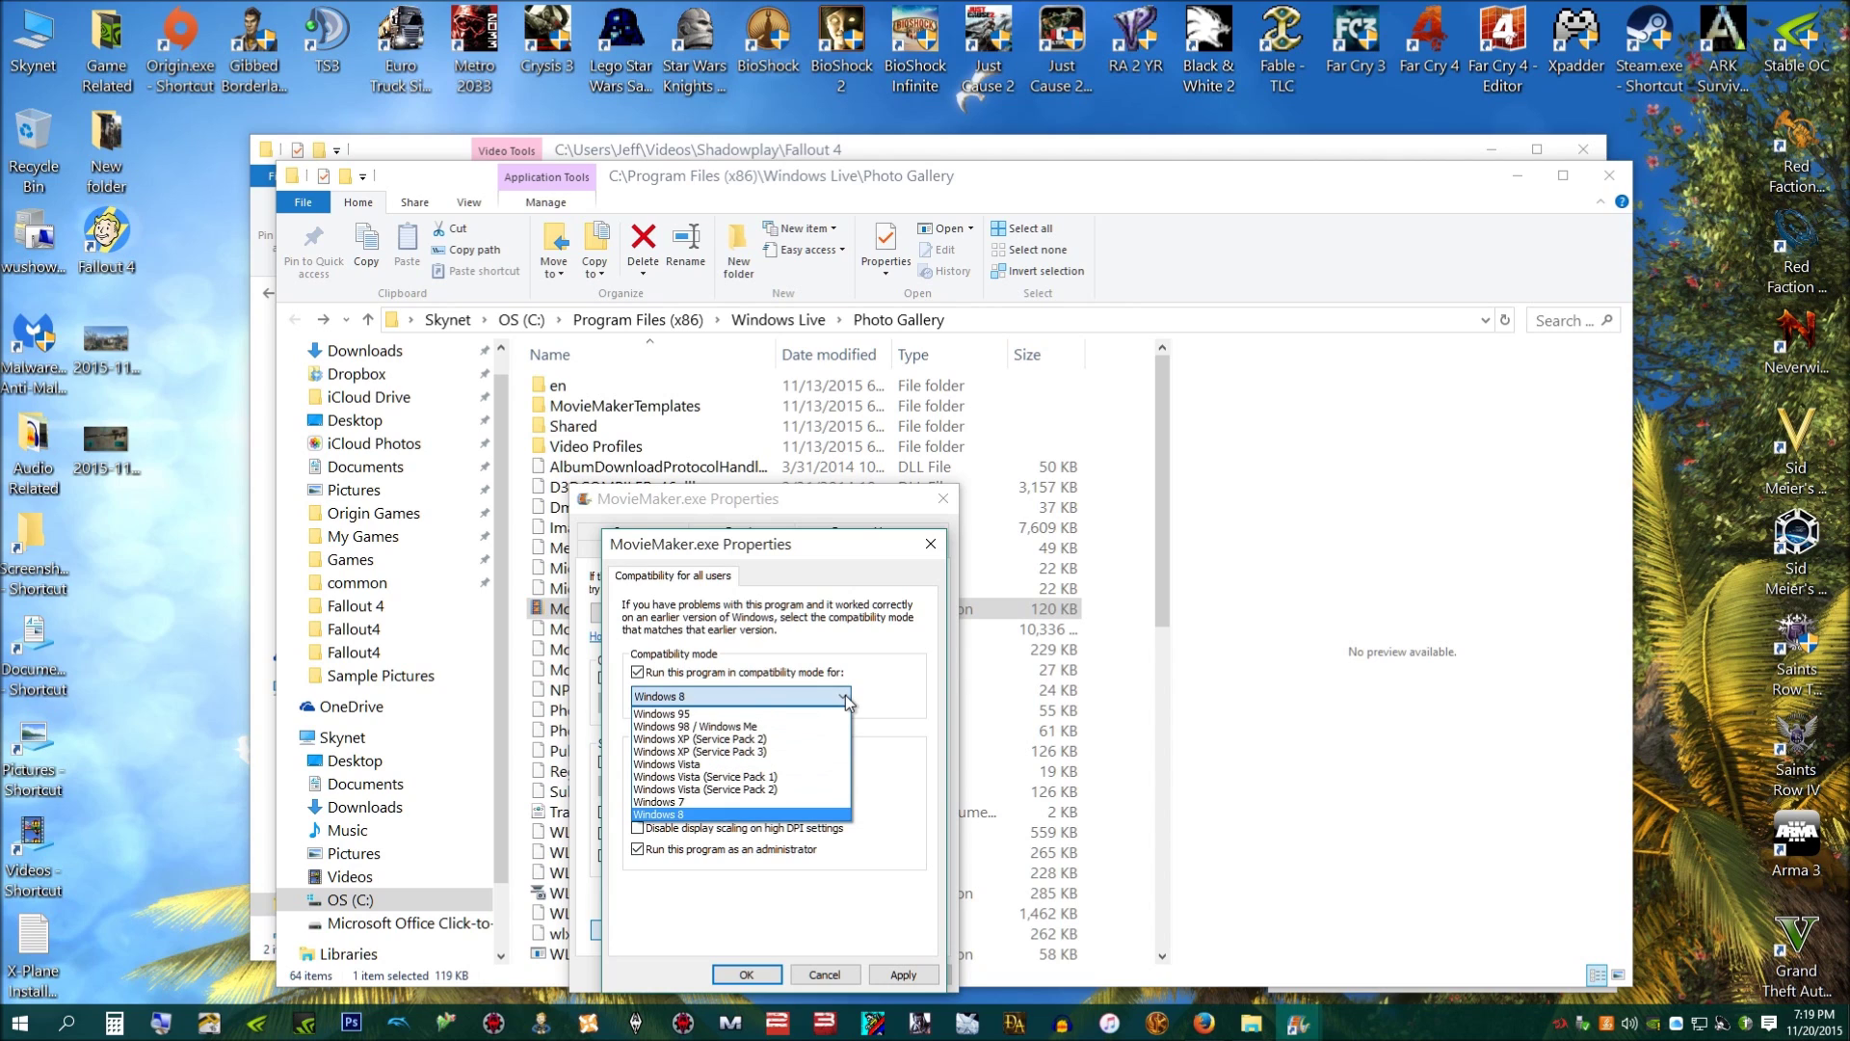
click(701, 804)
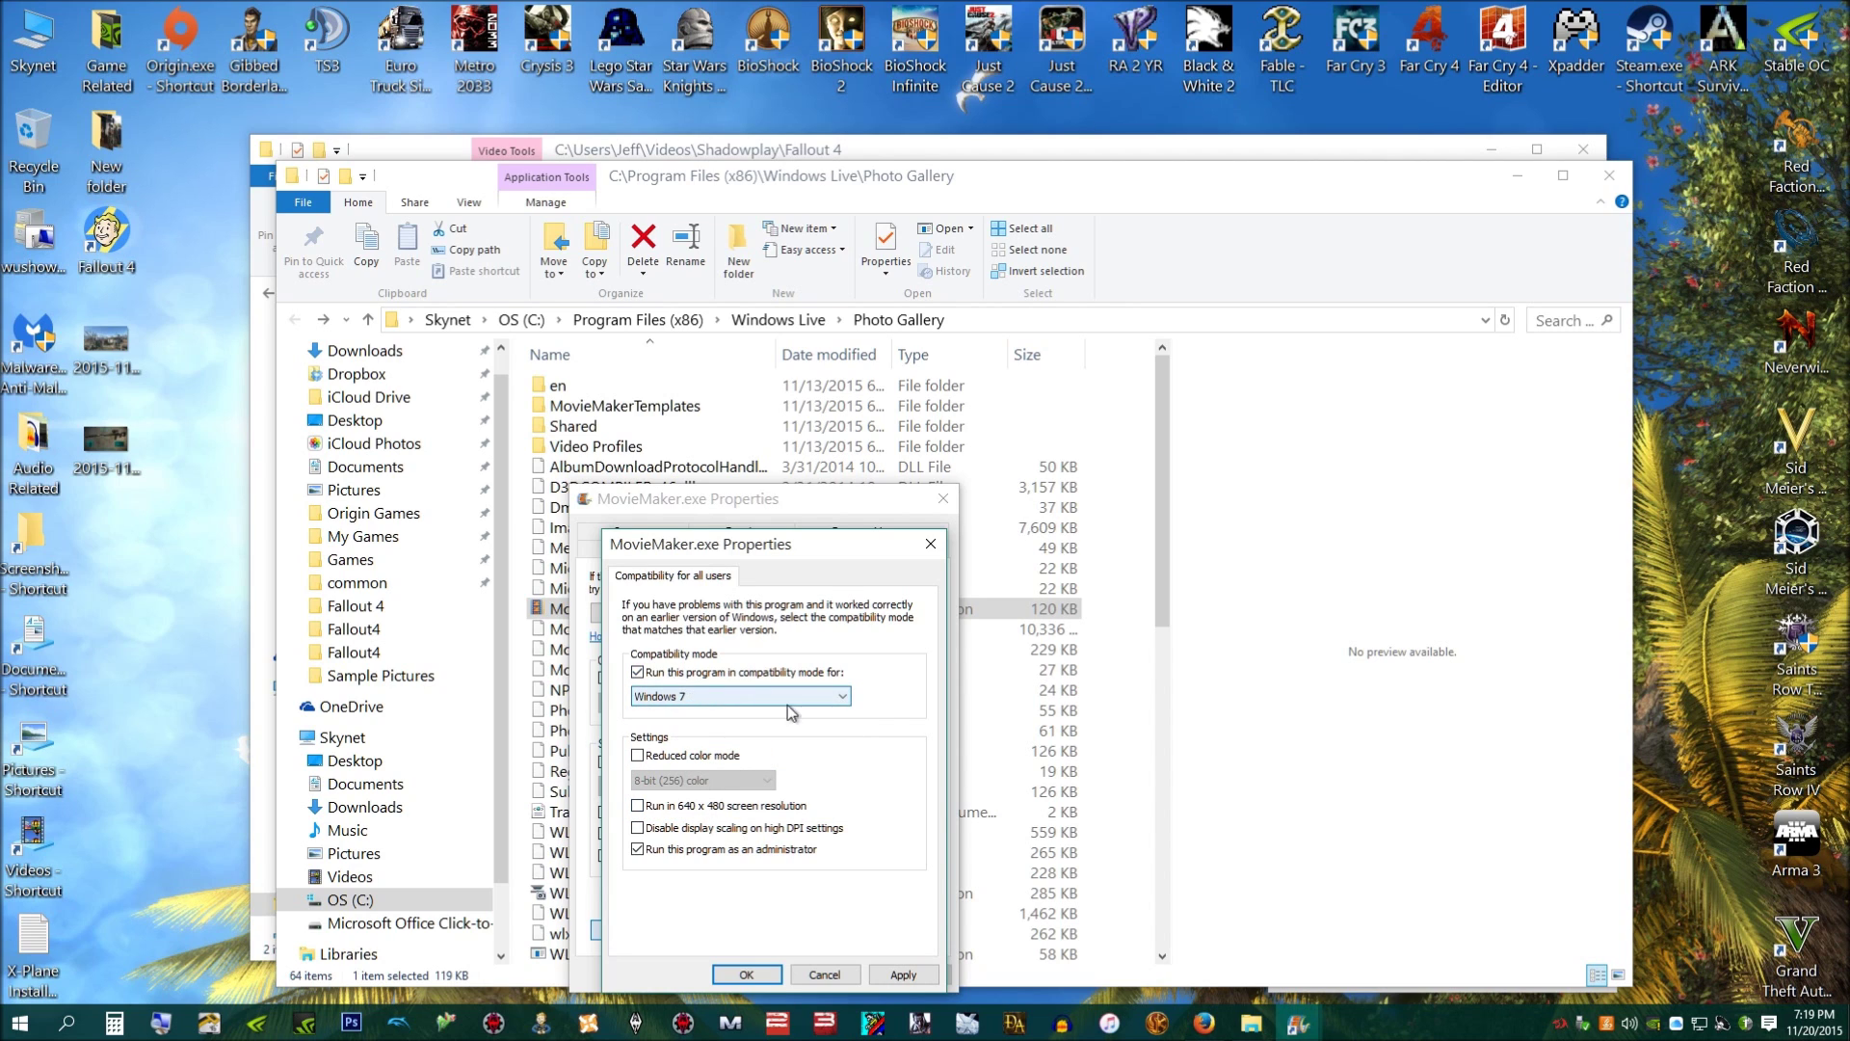
click(901, 975)
click(747, 975)
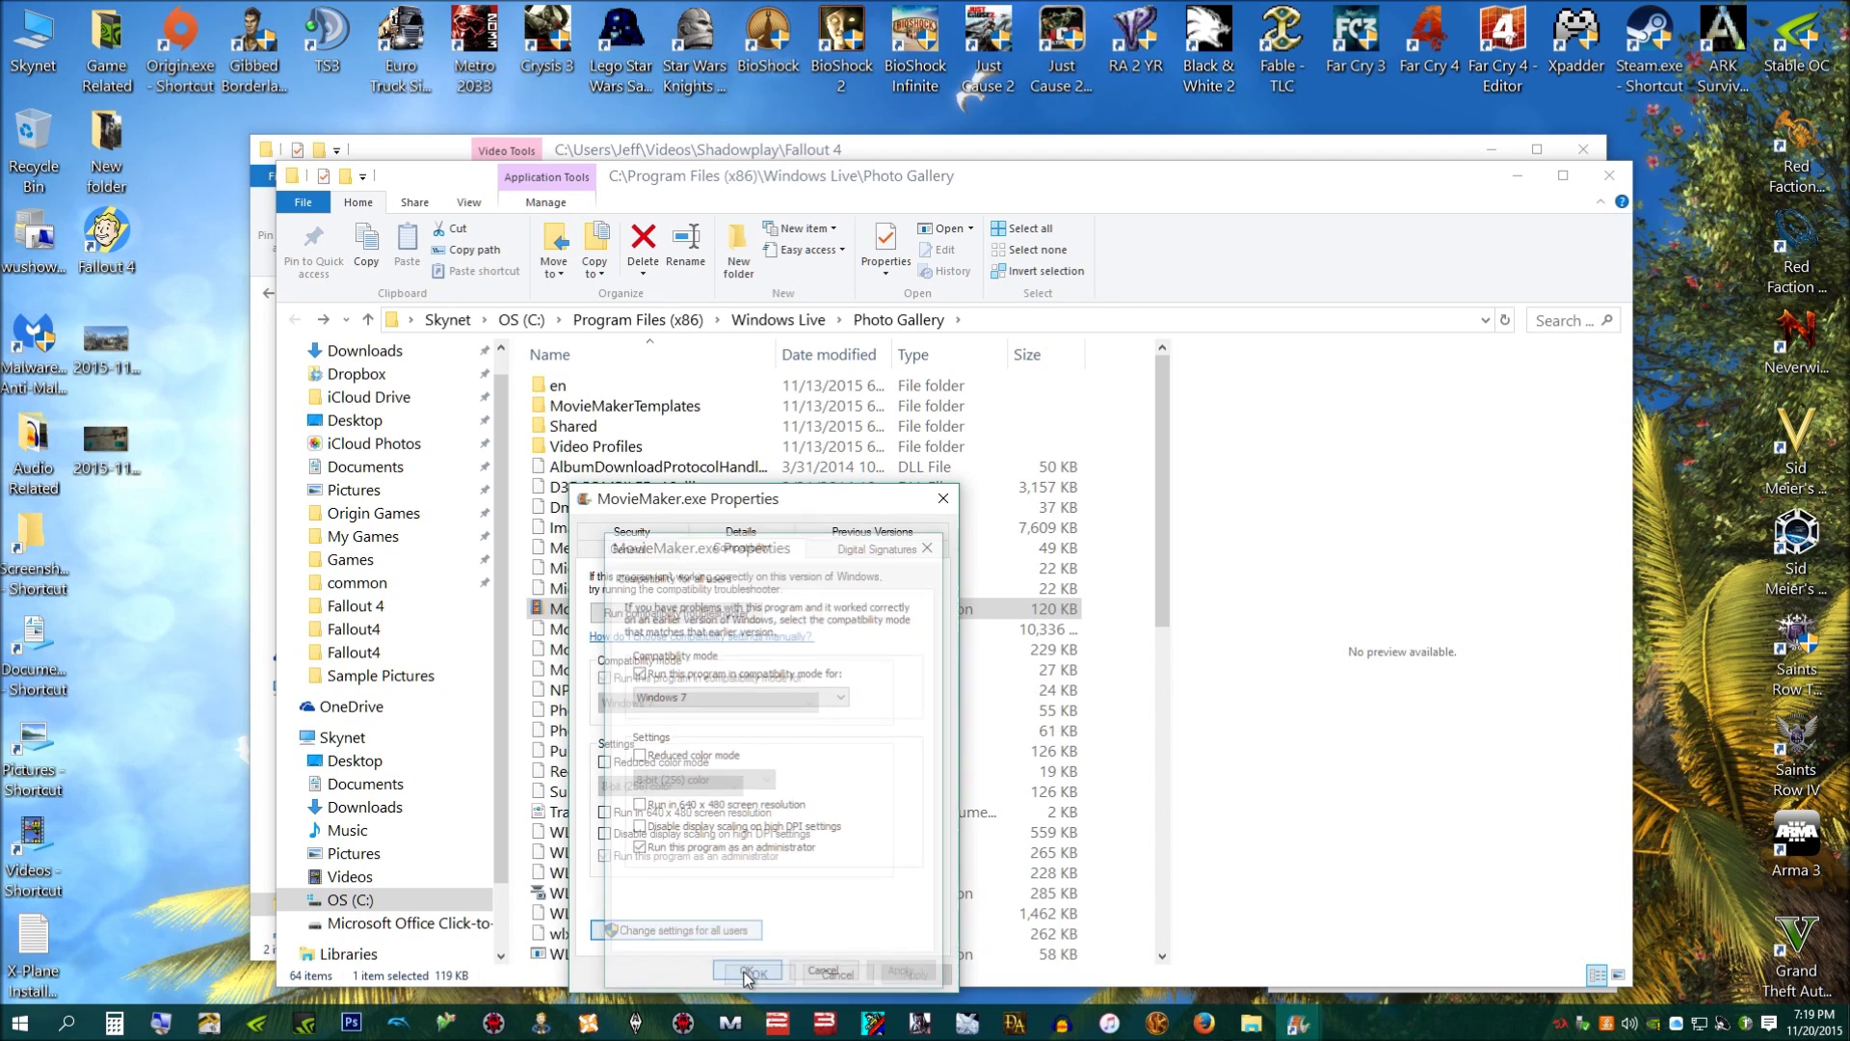
click(756, 974)
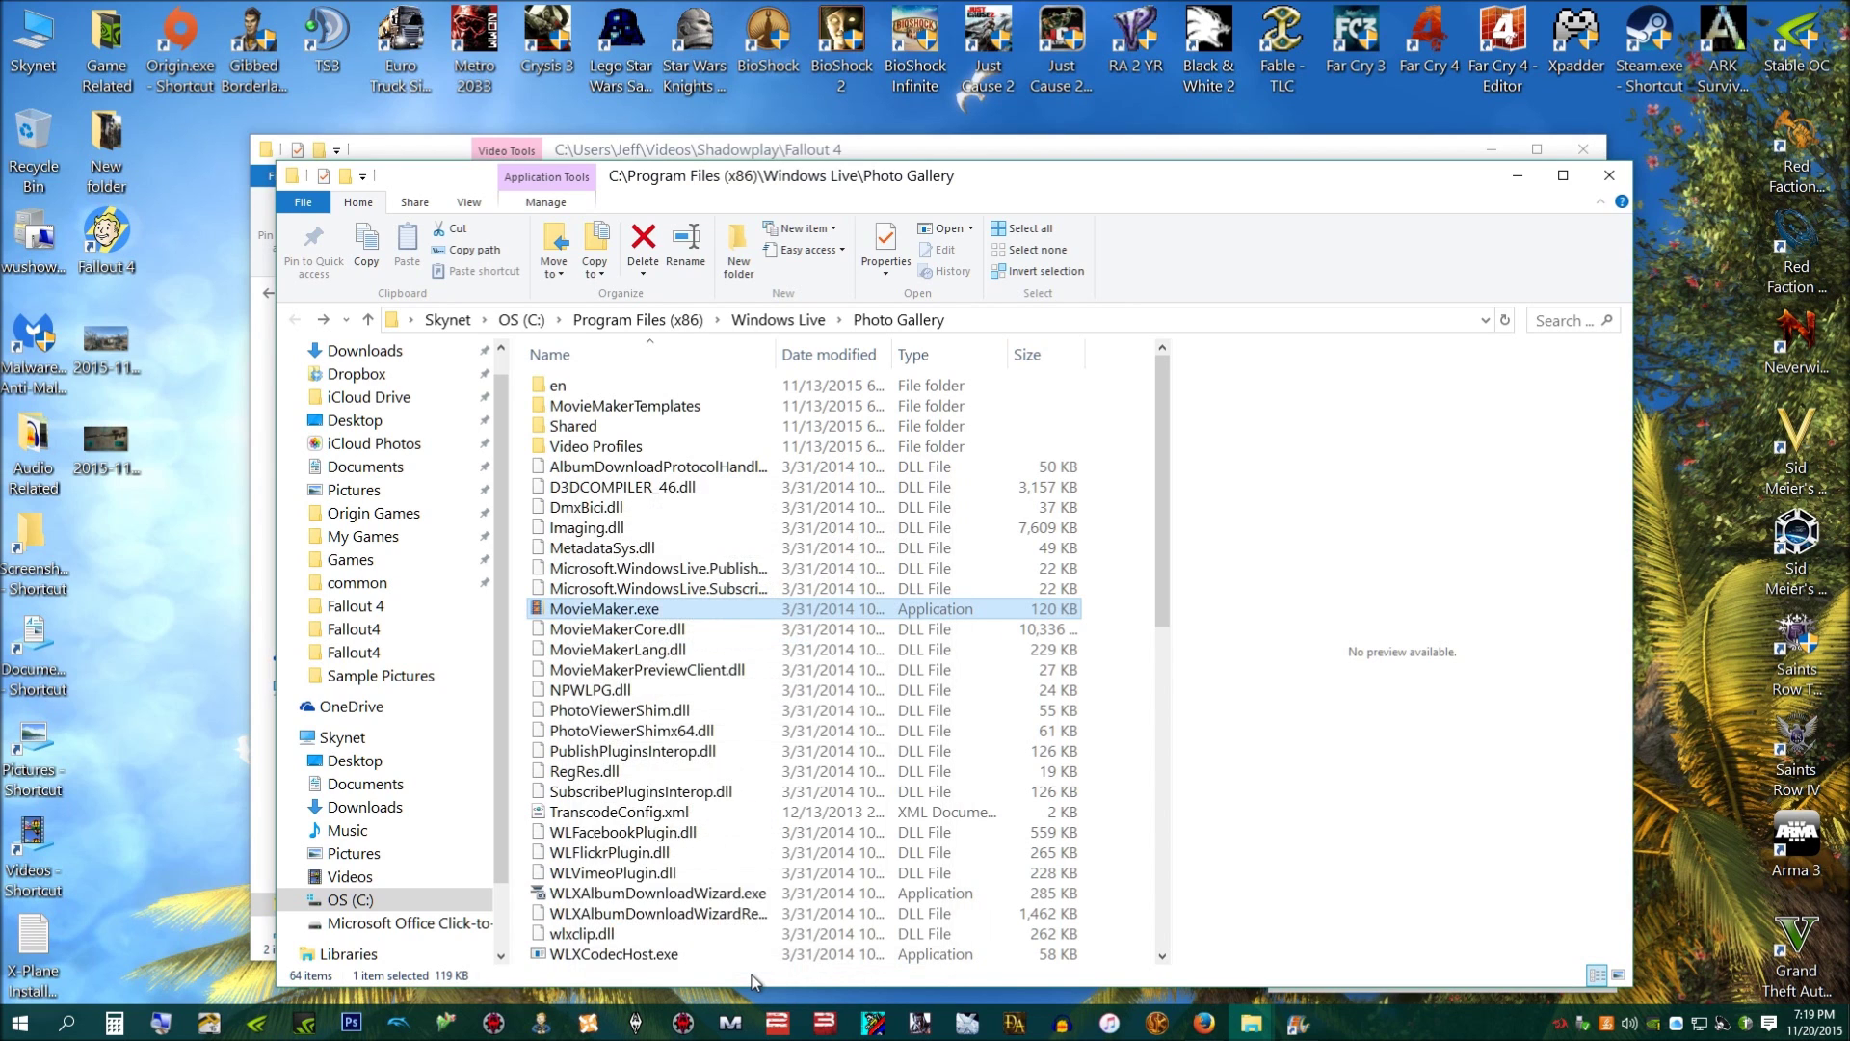
click(1609, 175)
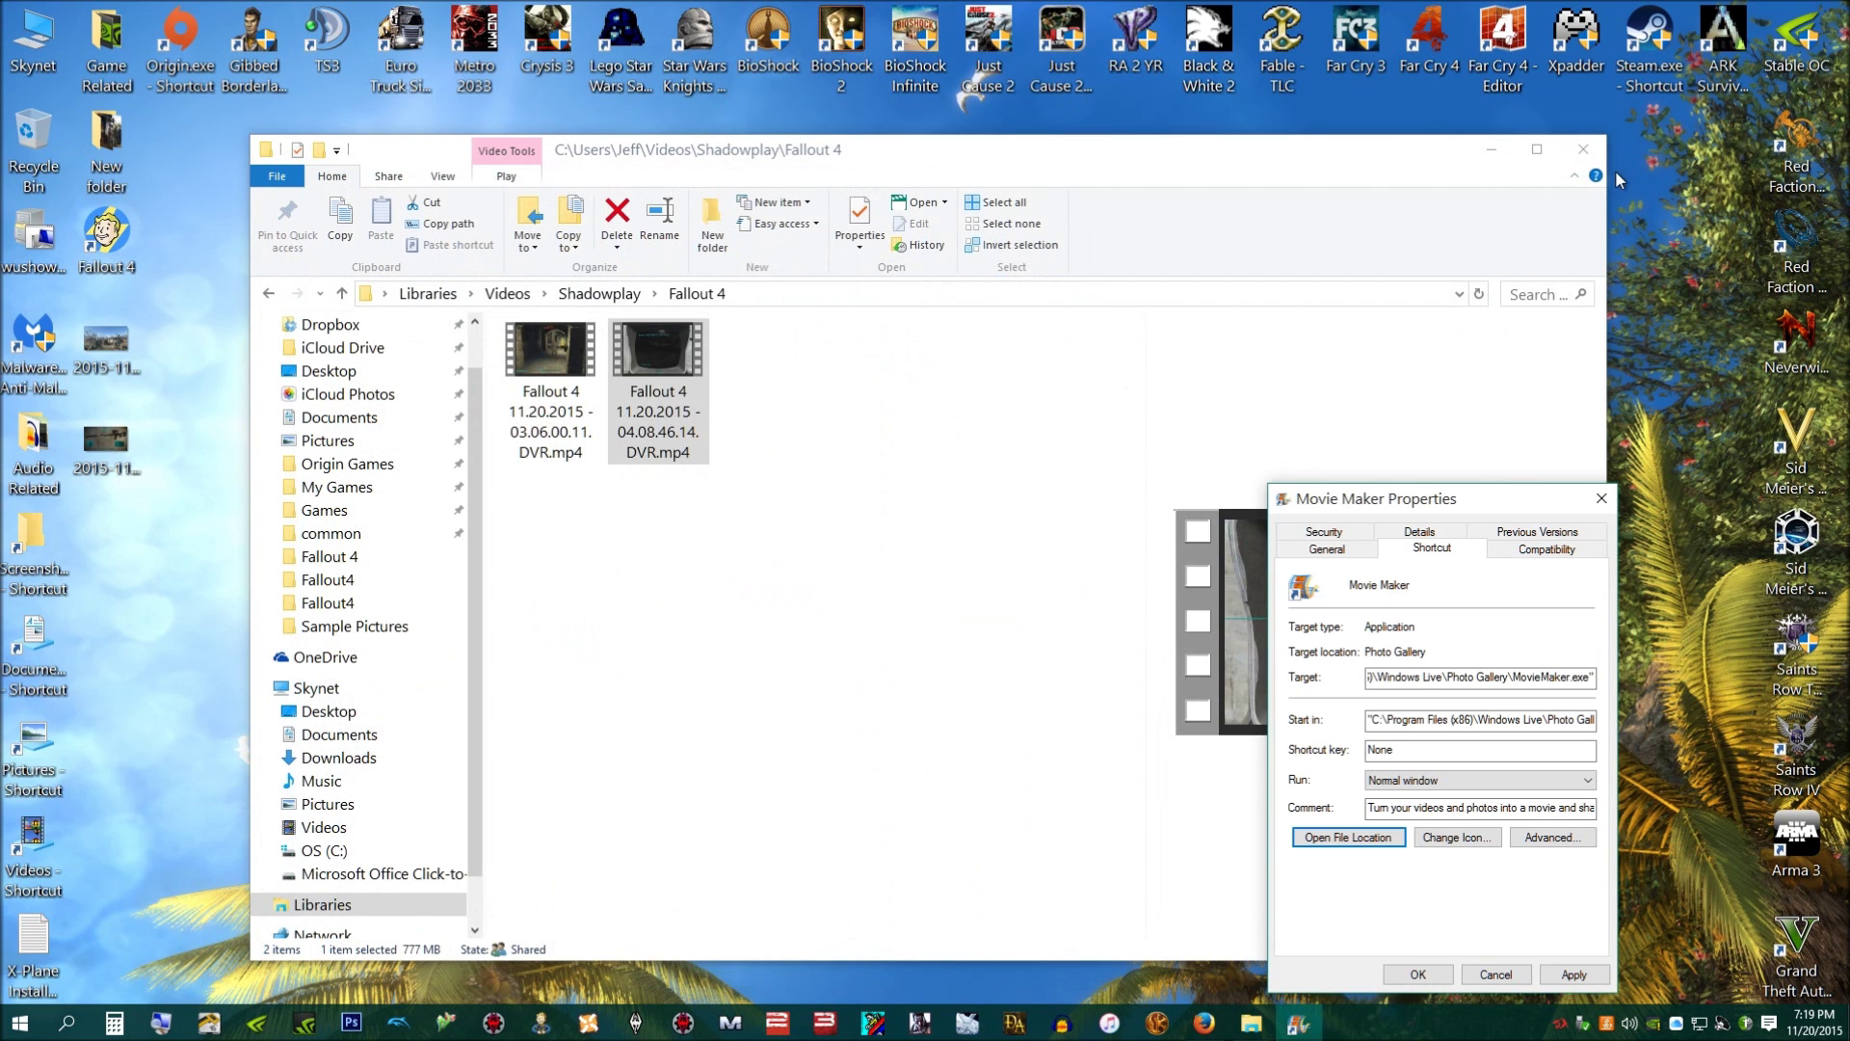
Open the 04.08.46 Fallout 4 clip with Movie Maker.
right_click(663, 354)
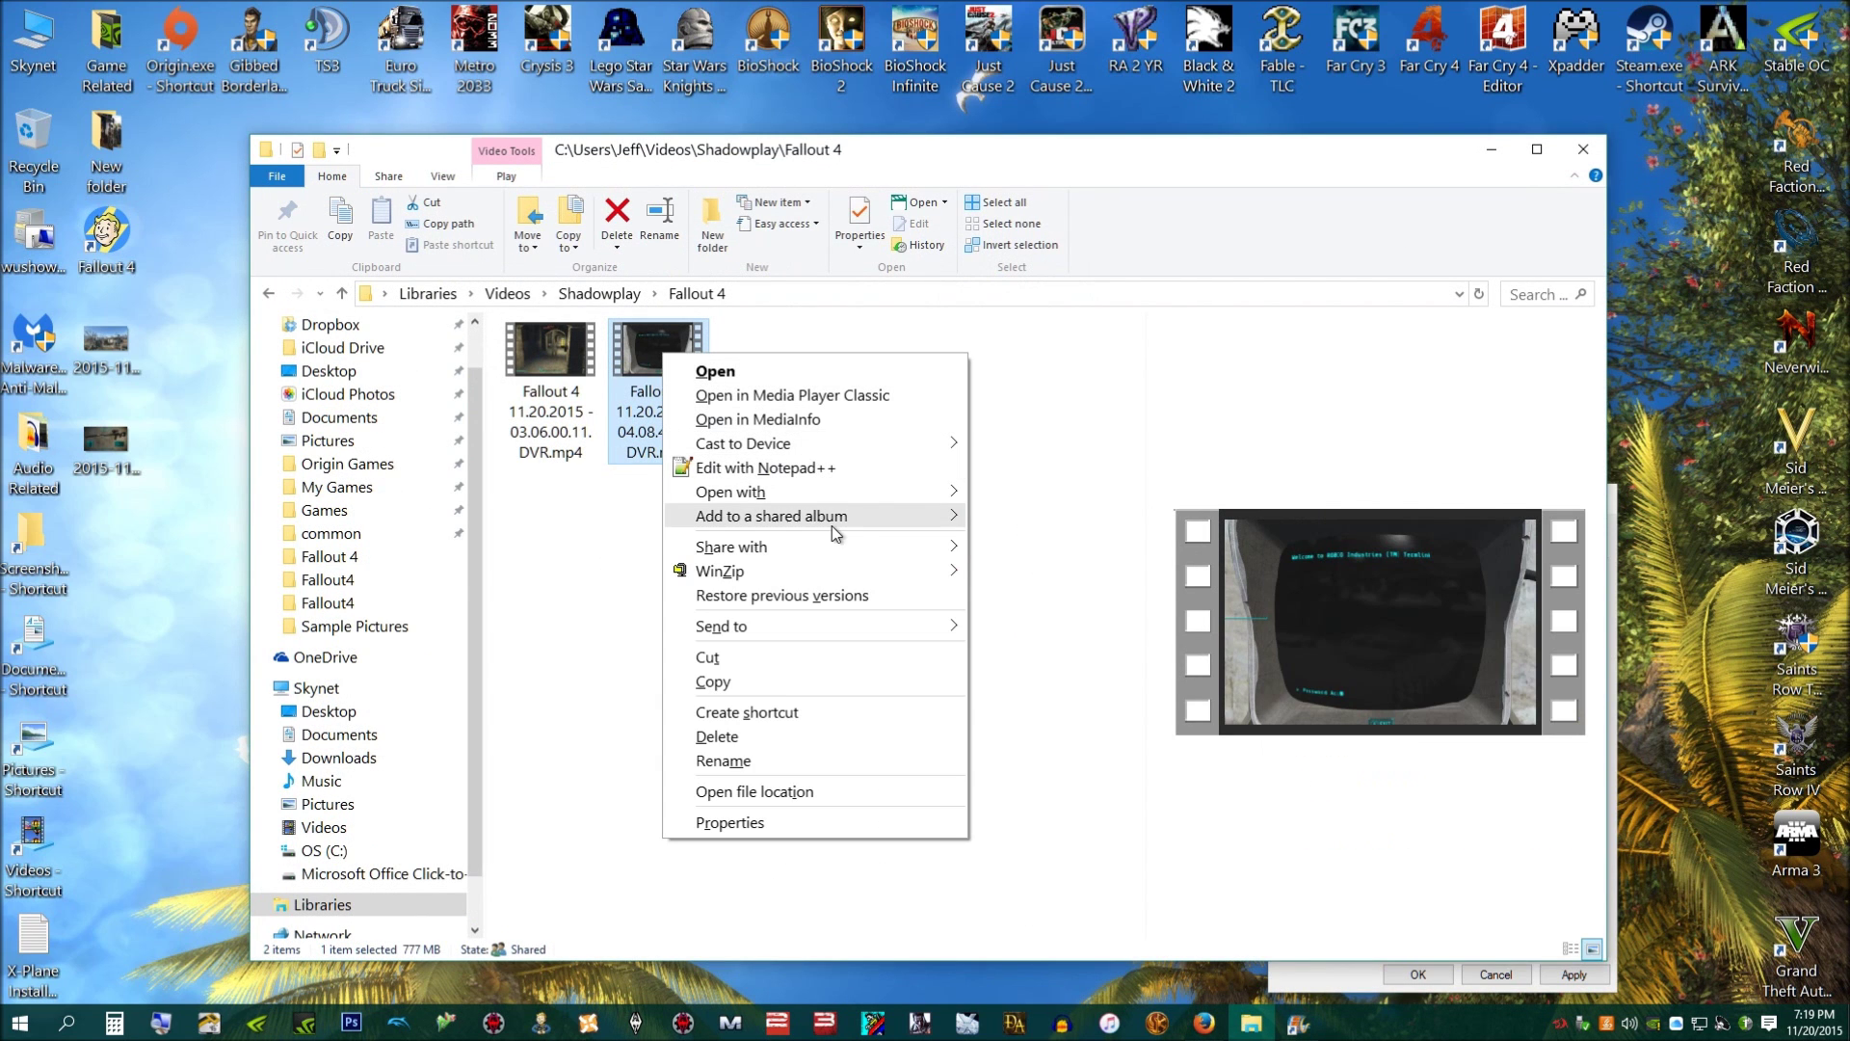
mouse_move(871, 540)
mouse_move(876, 497)
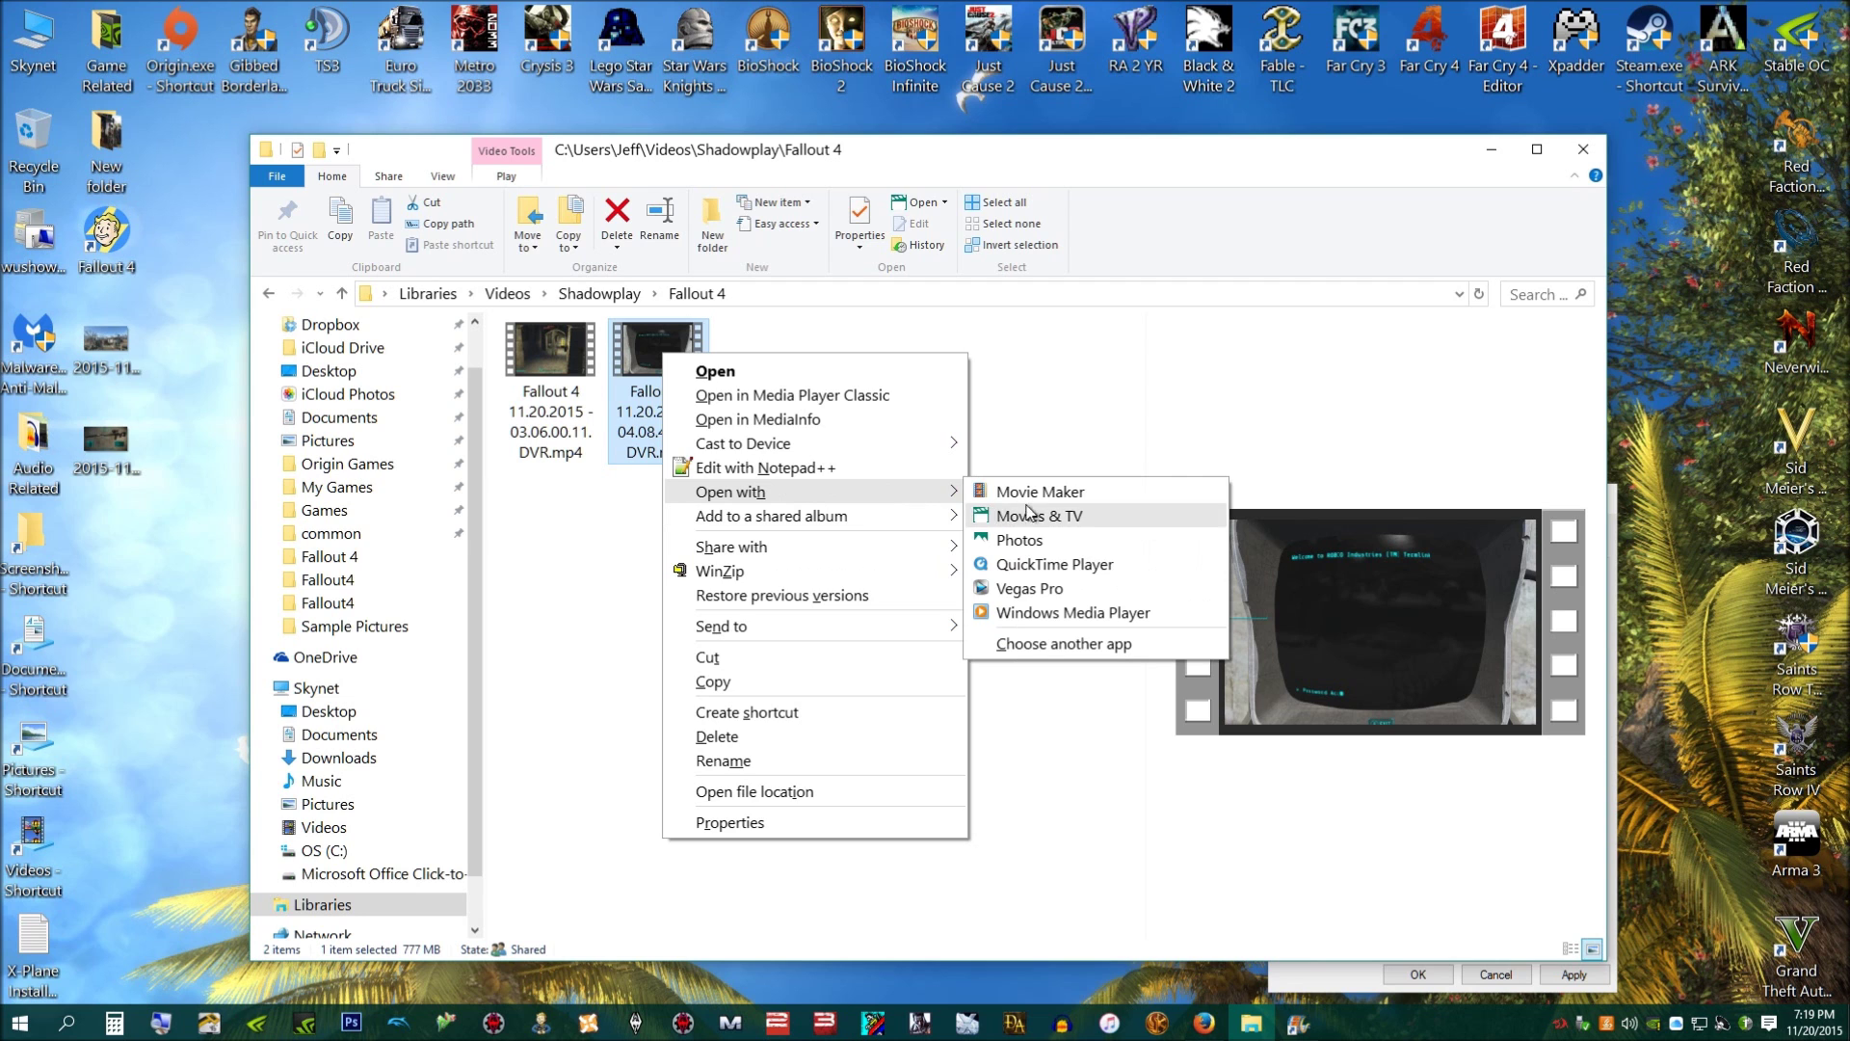
click(1036, 493)
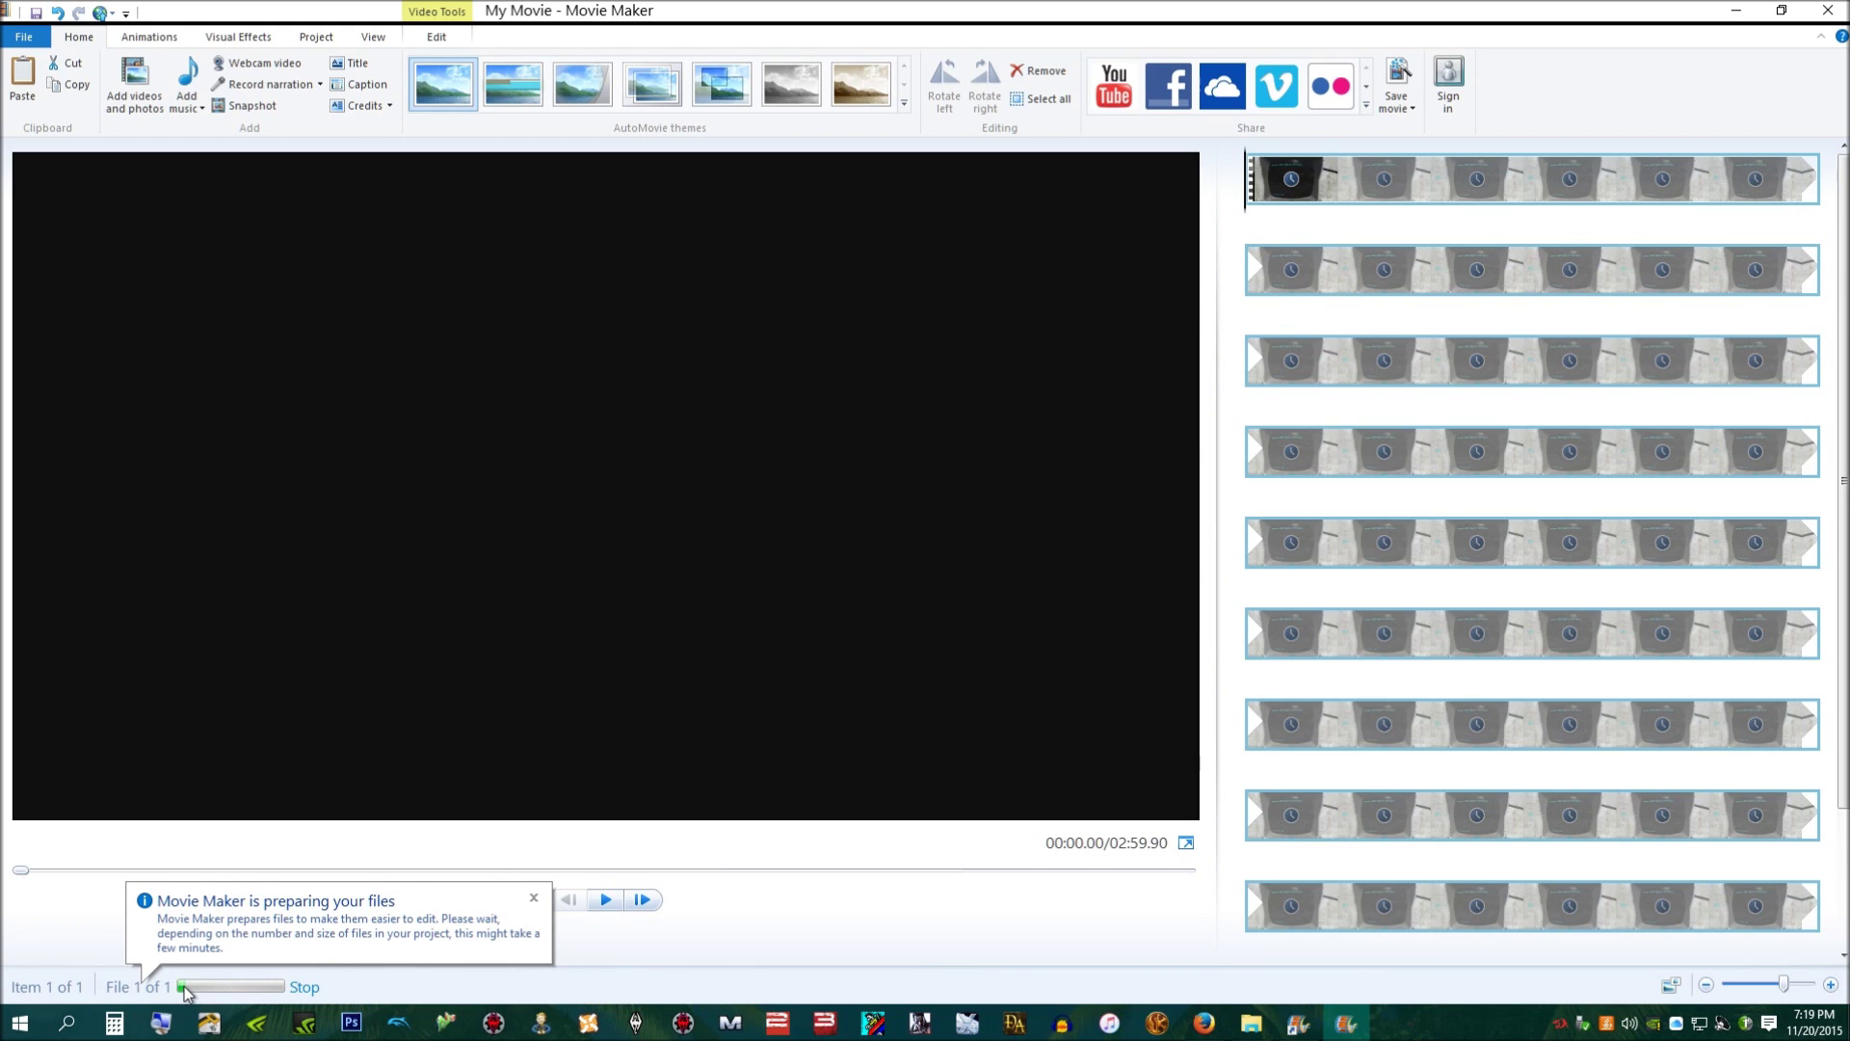
Dismiss the 'Movie Maker is preparing your files' notice while the 02:59.90 clip loads.
scroll(1393, 570, down, 1)
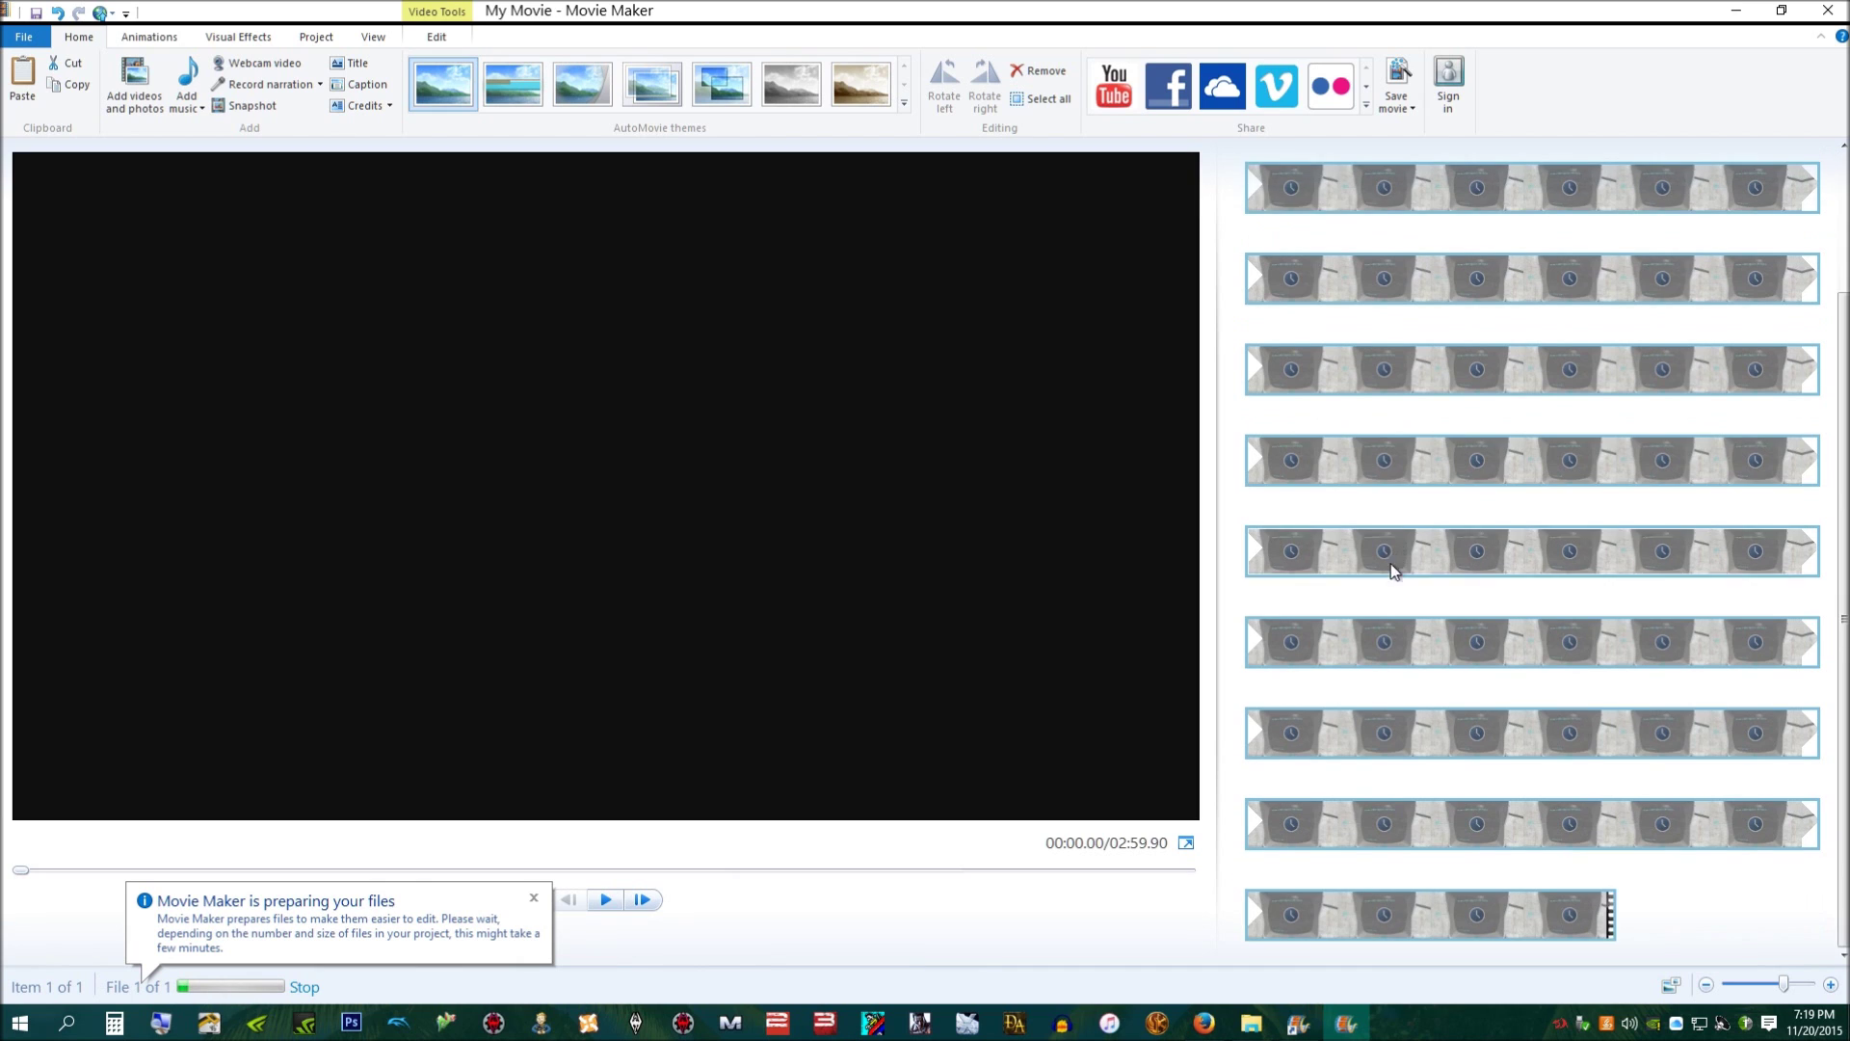
scroll(1395, 570, up, 1)
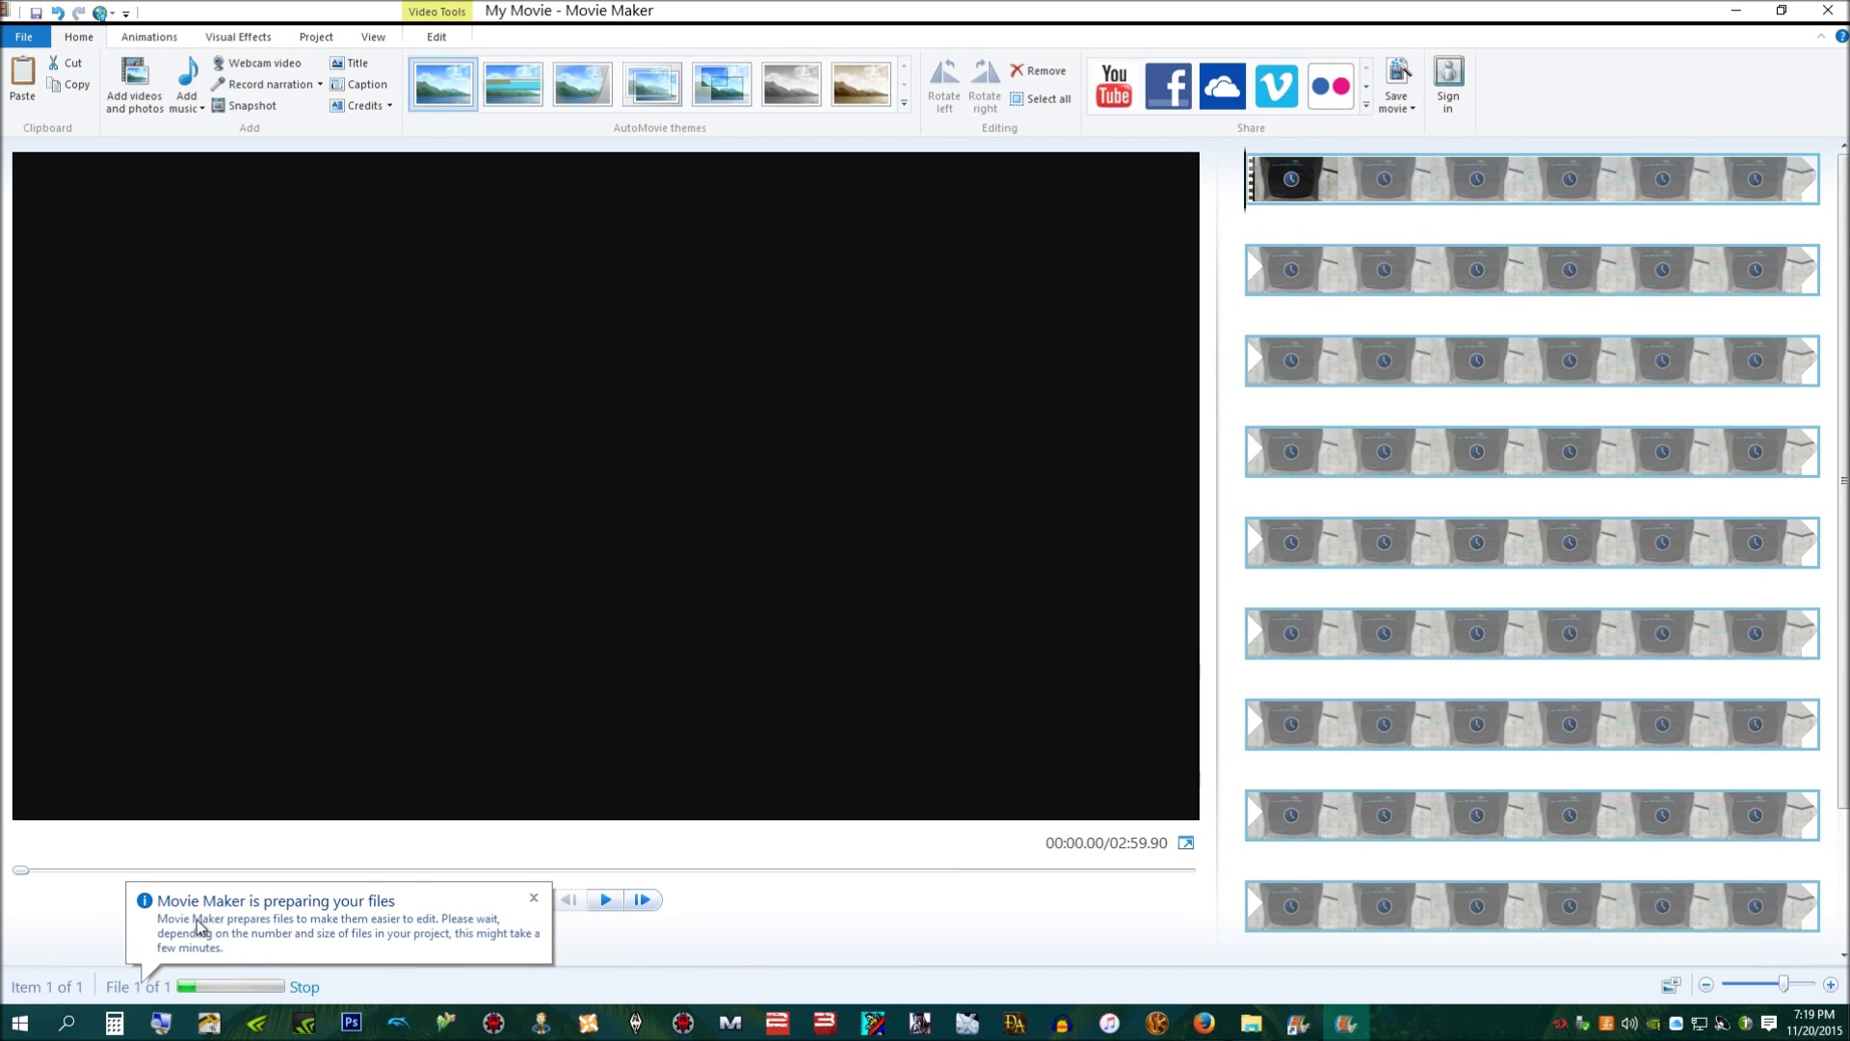
click(534, 898)
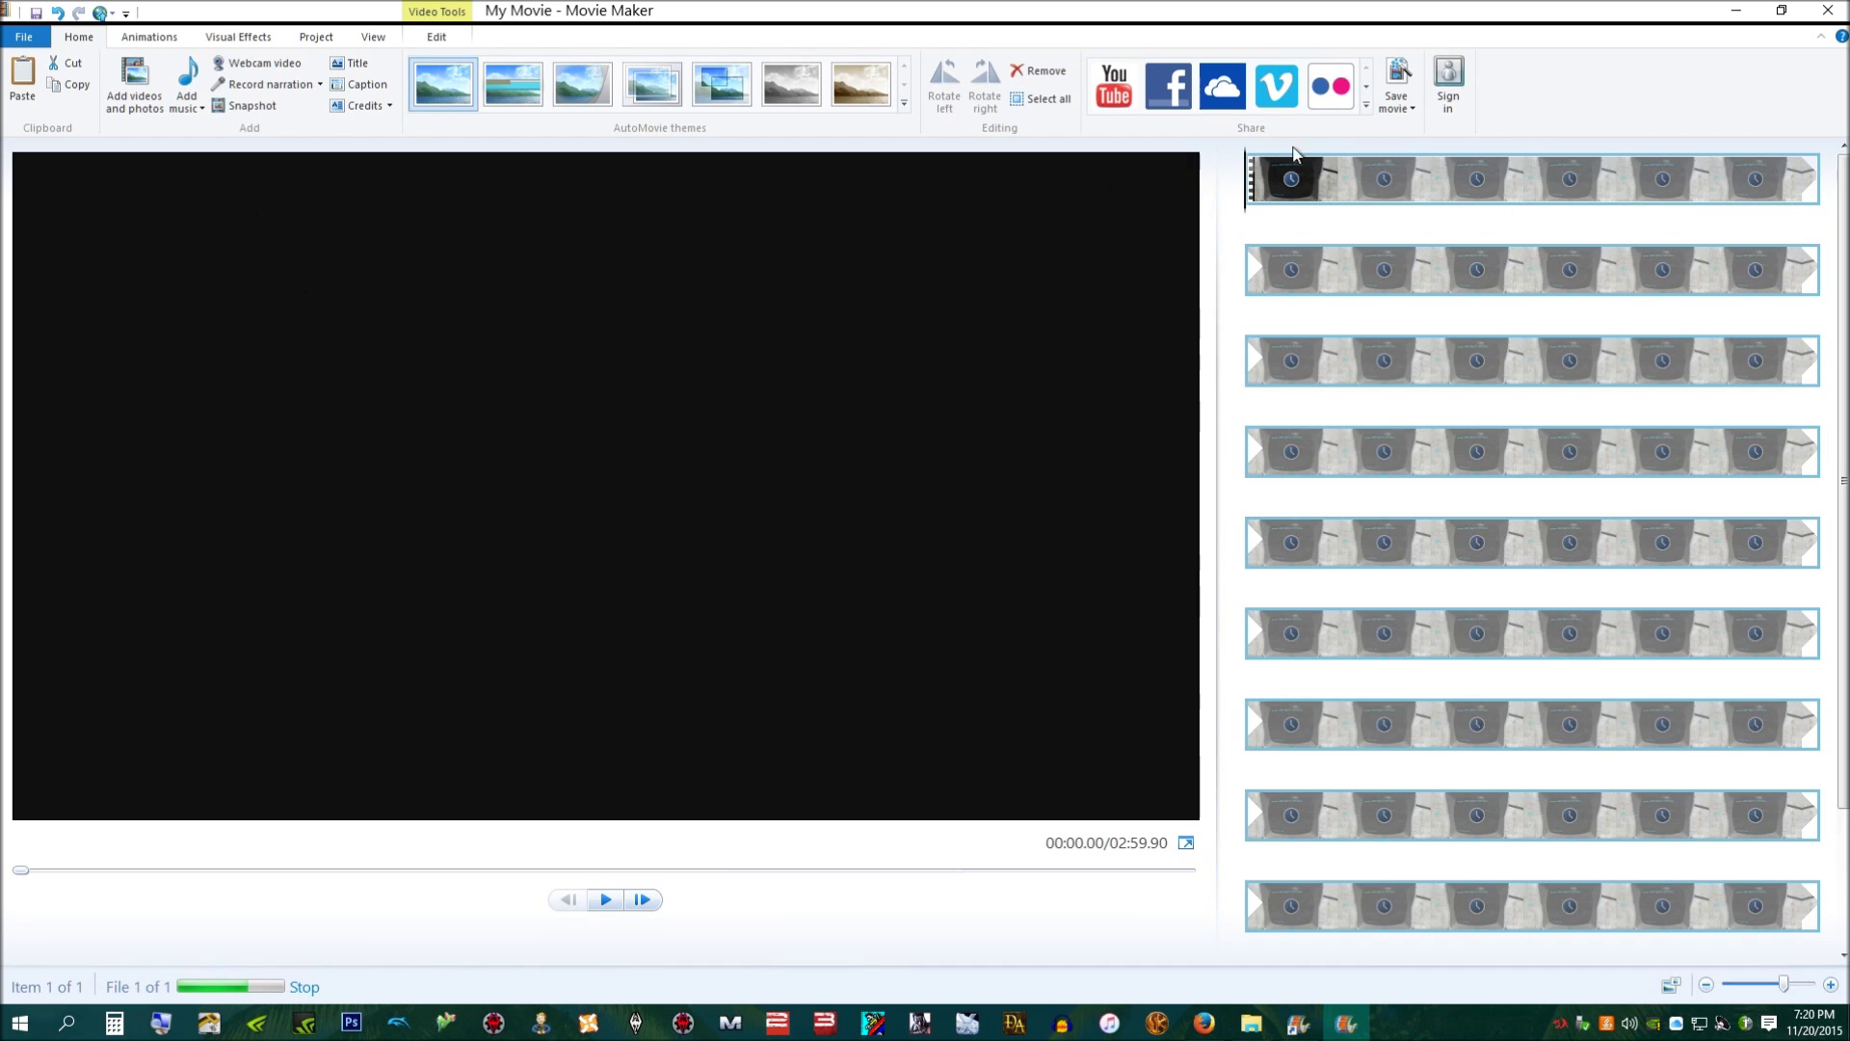
click(23, 37)
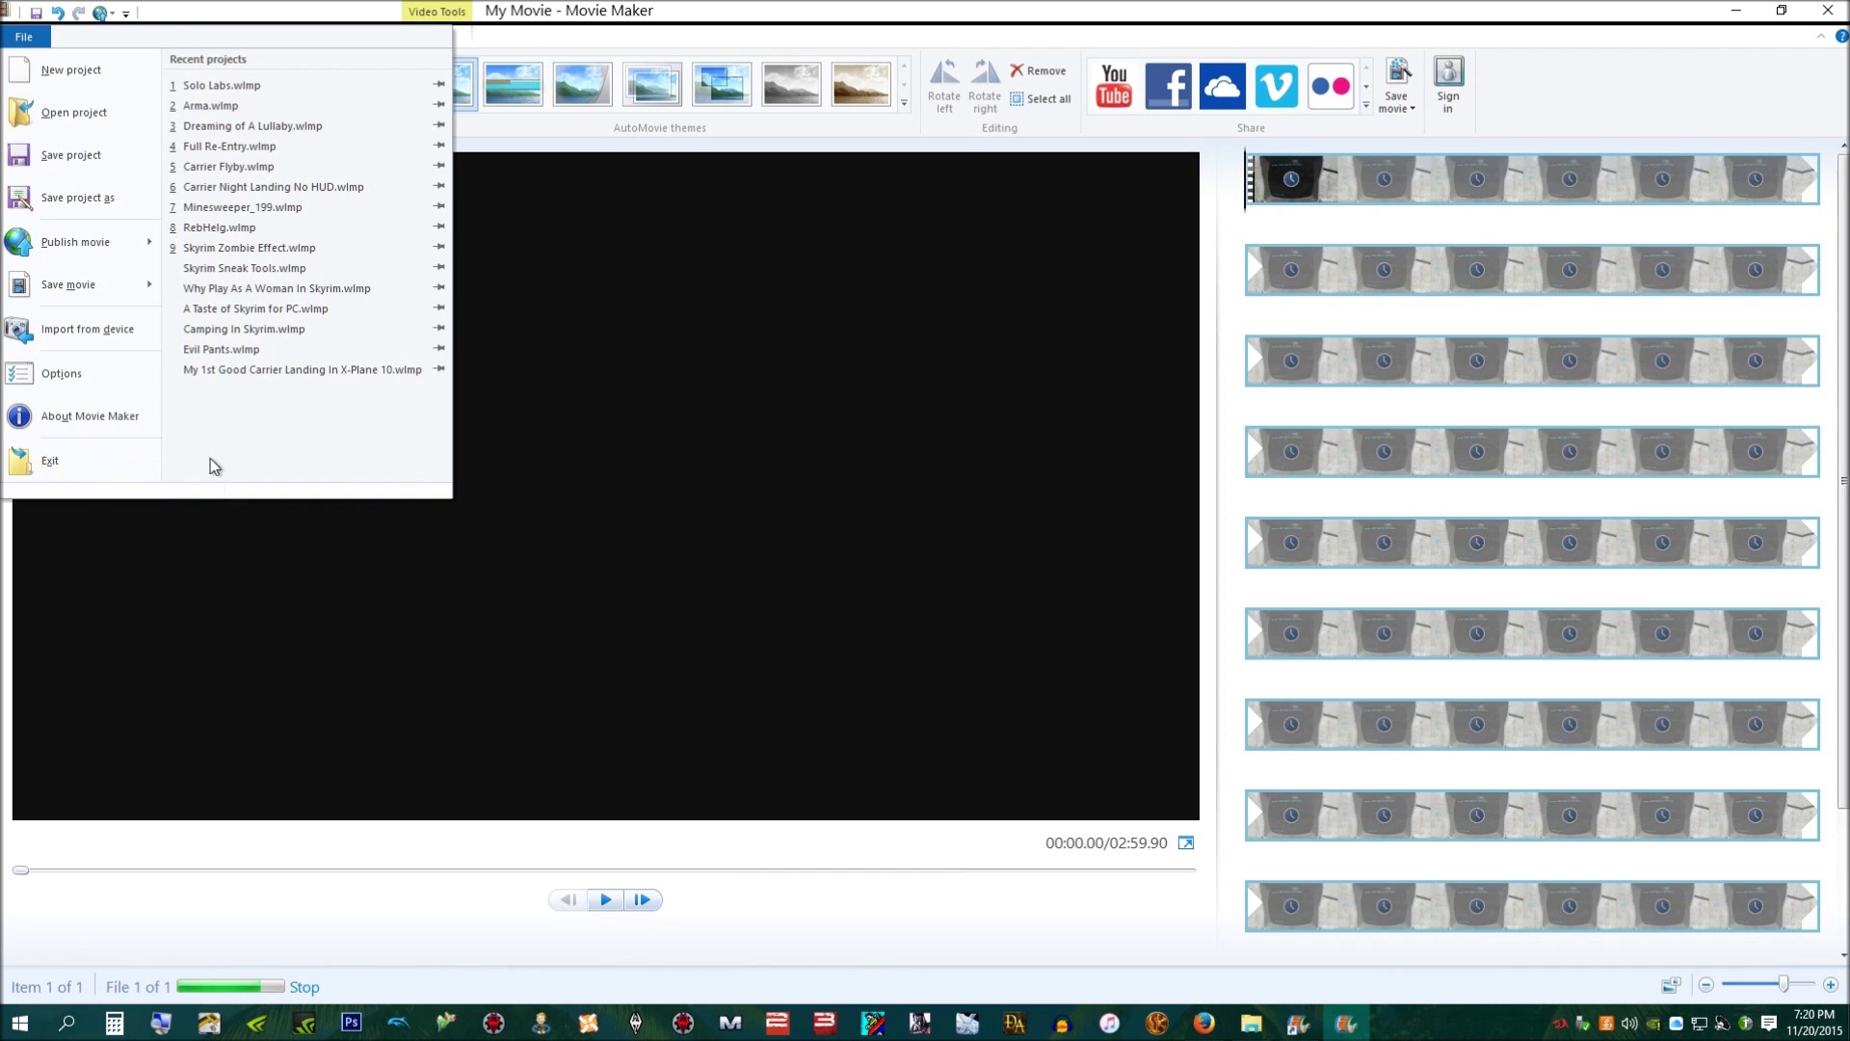
click(49, 381)
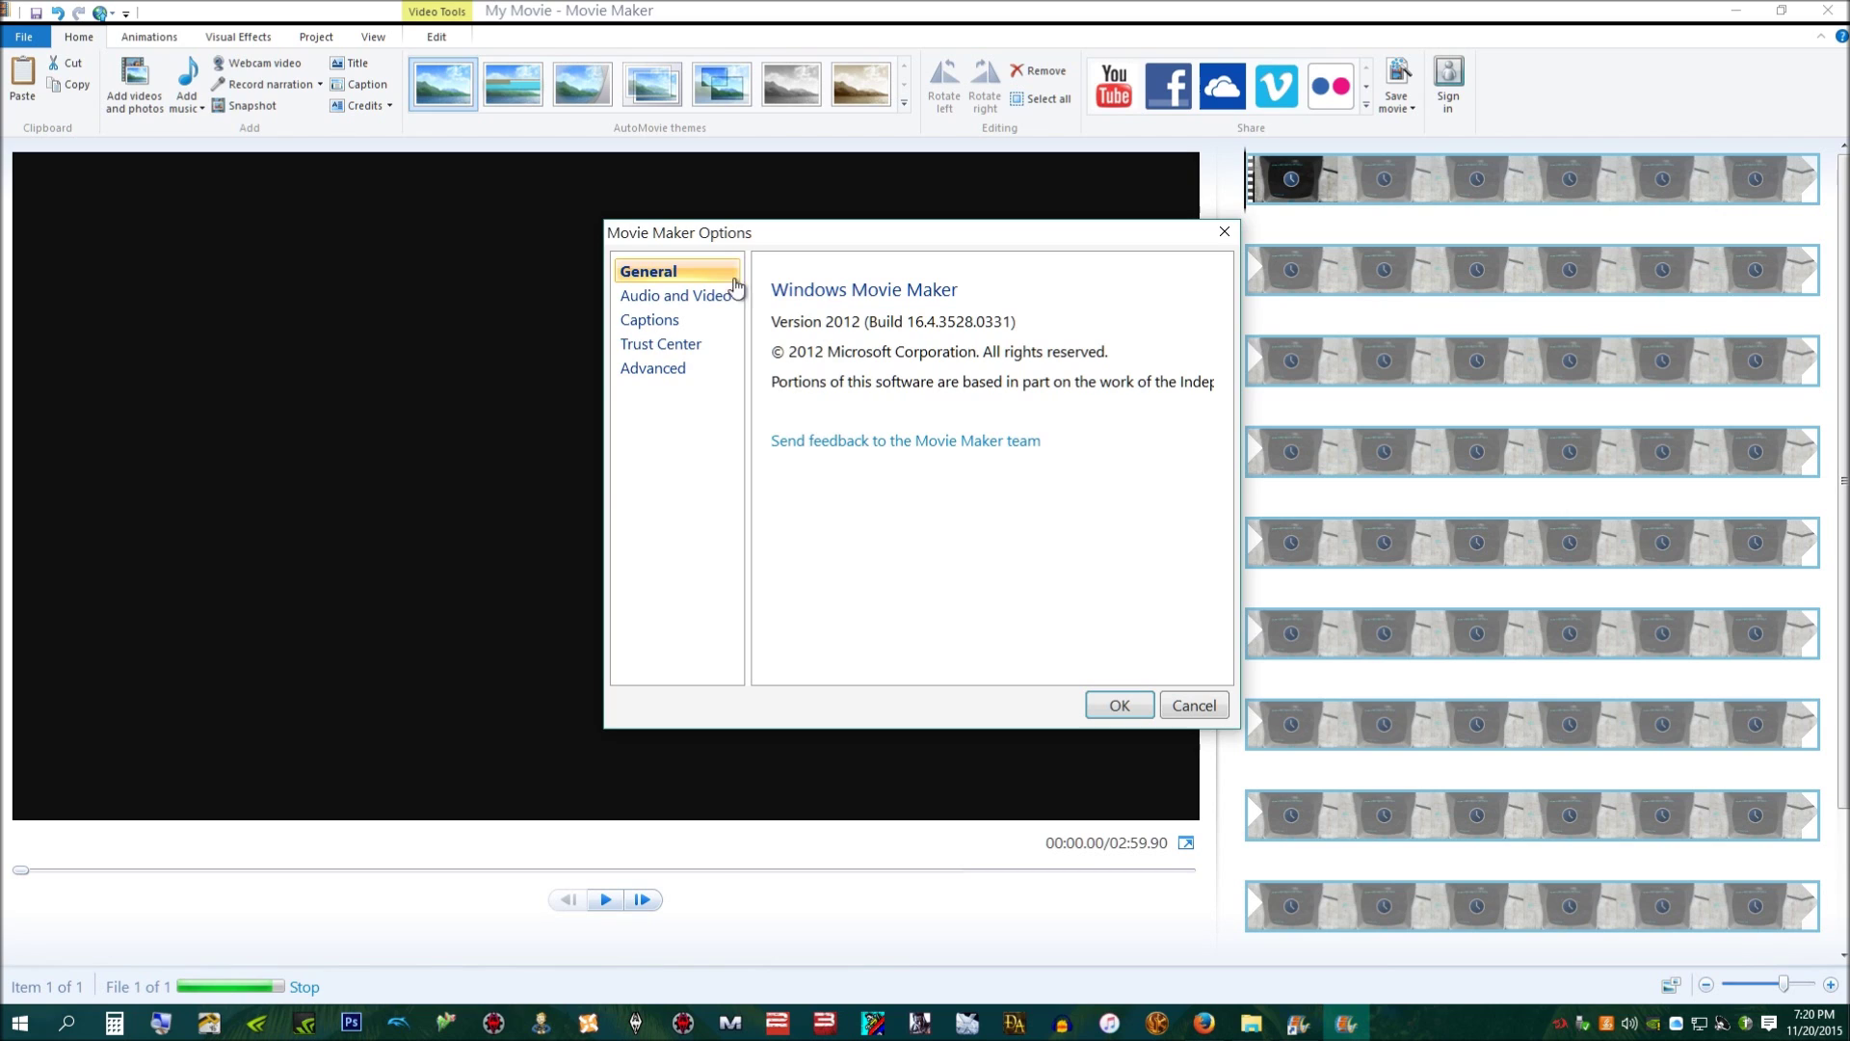
click(712, 296)
click(708, 321)
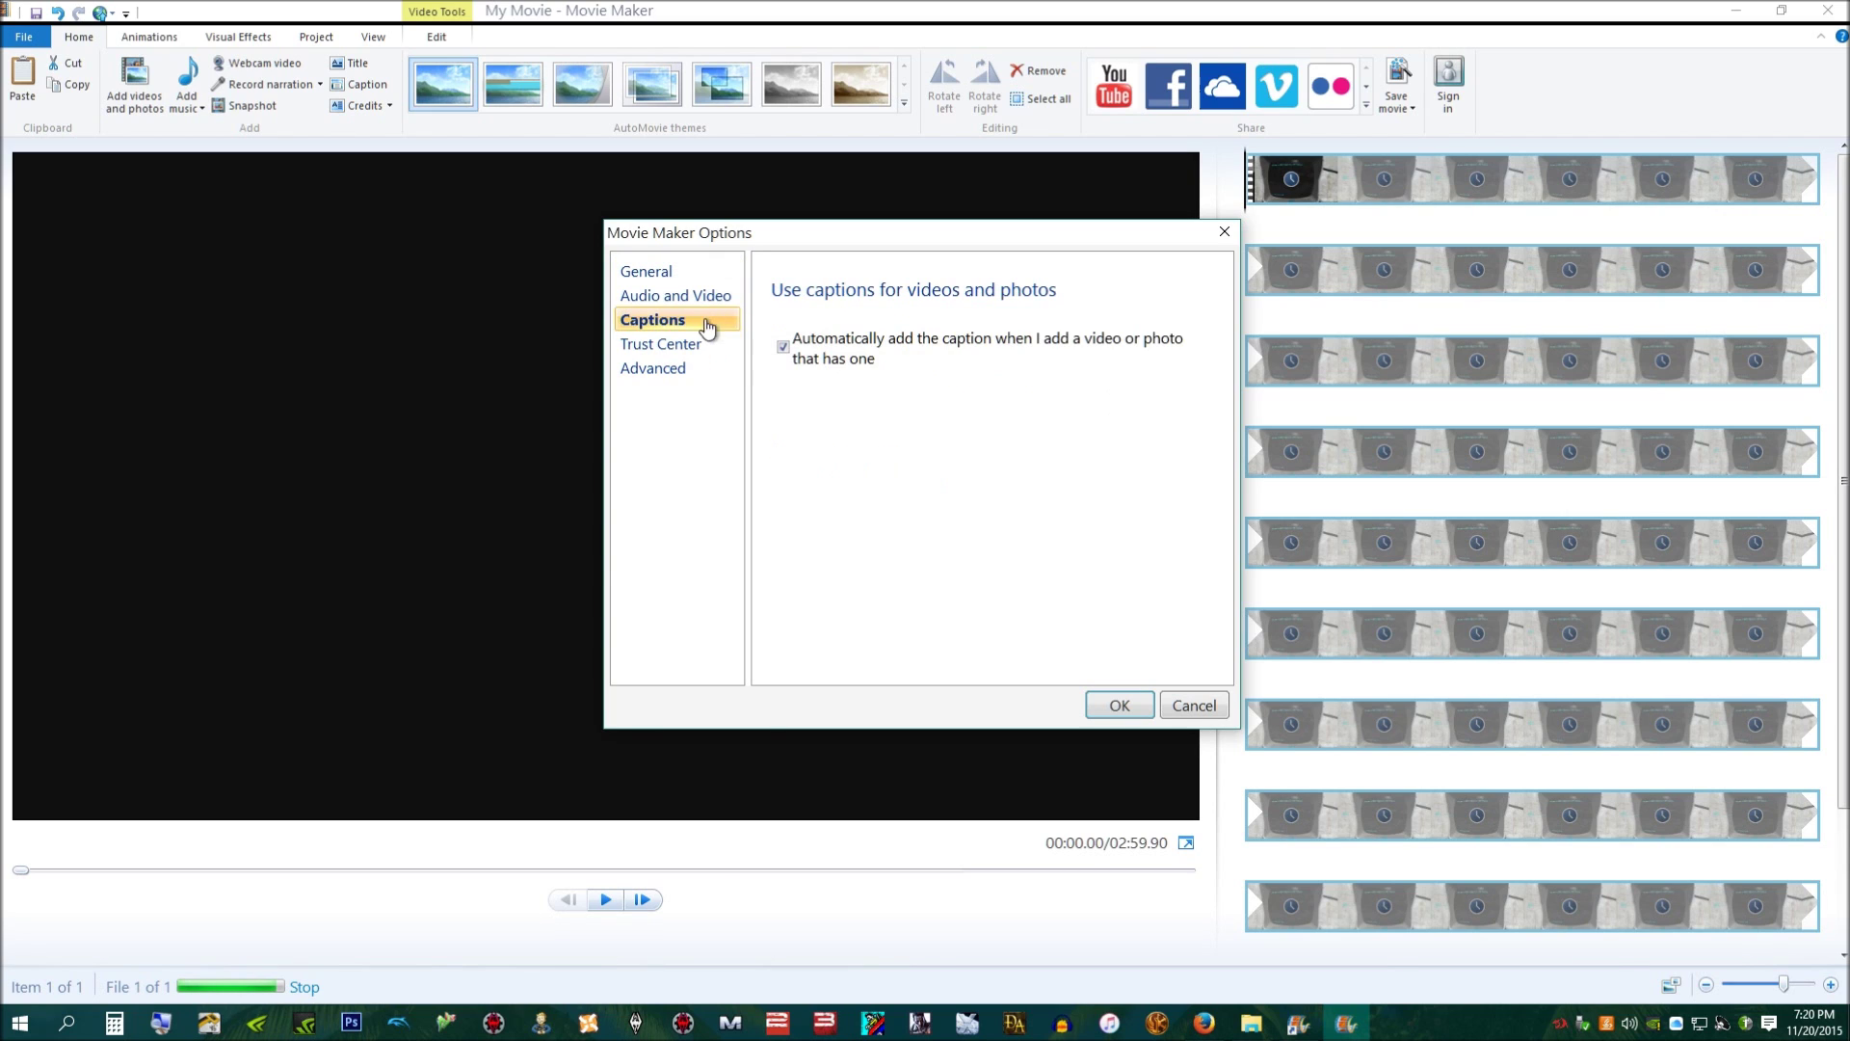
click(702, 344)
click(698, 369)
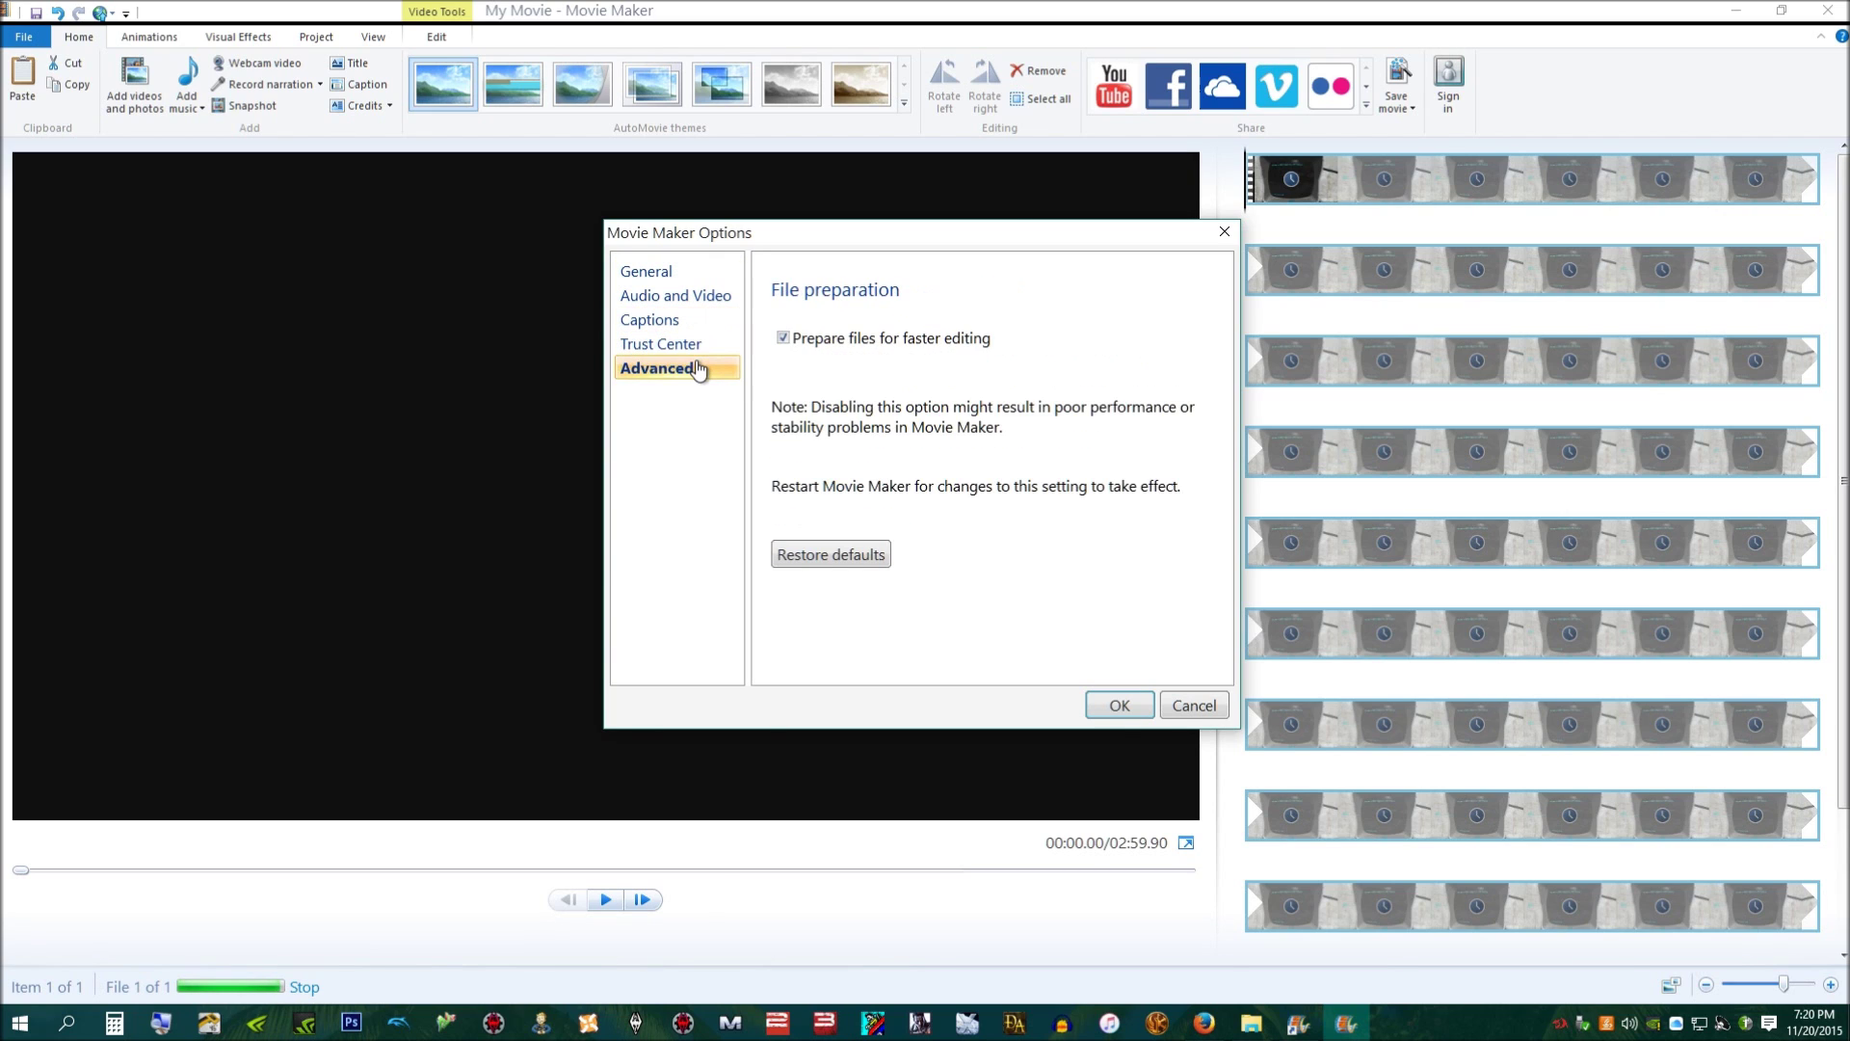
click(702, 344)
click(684, 318)
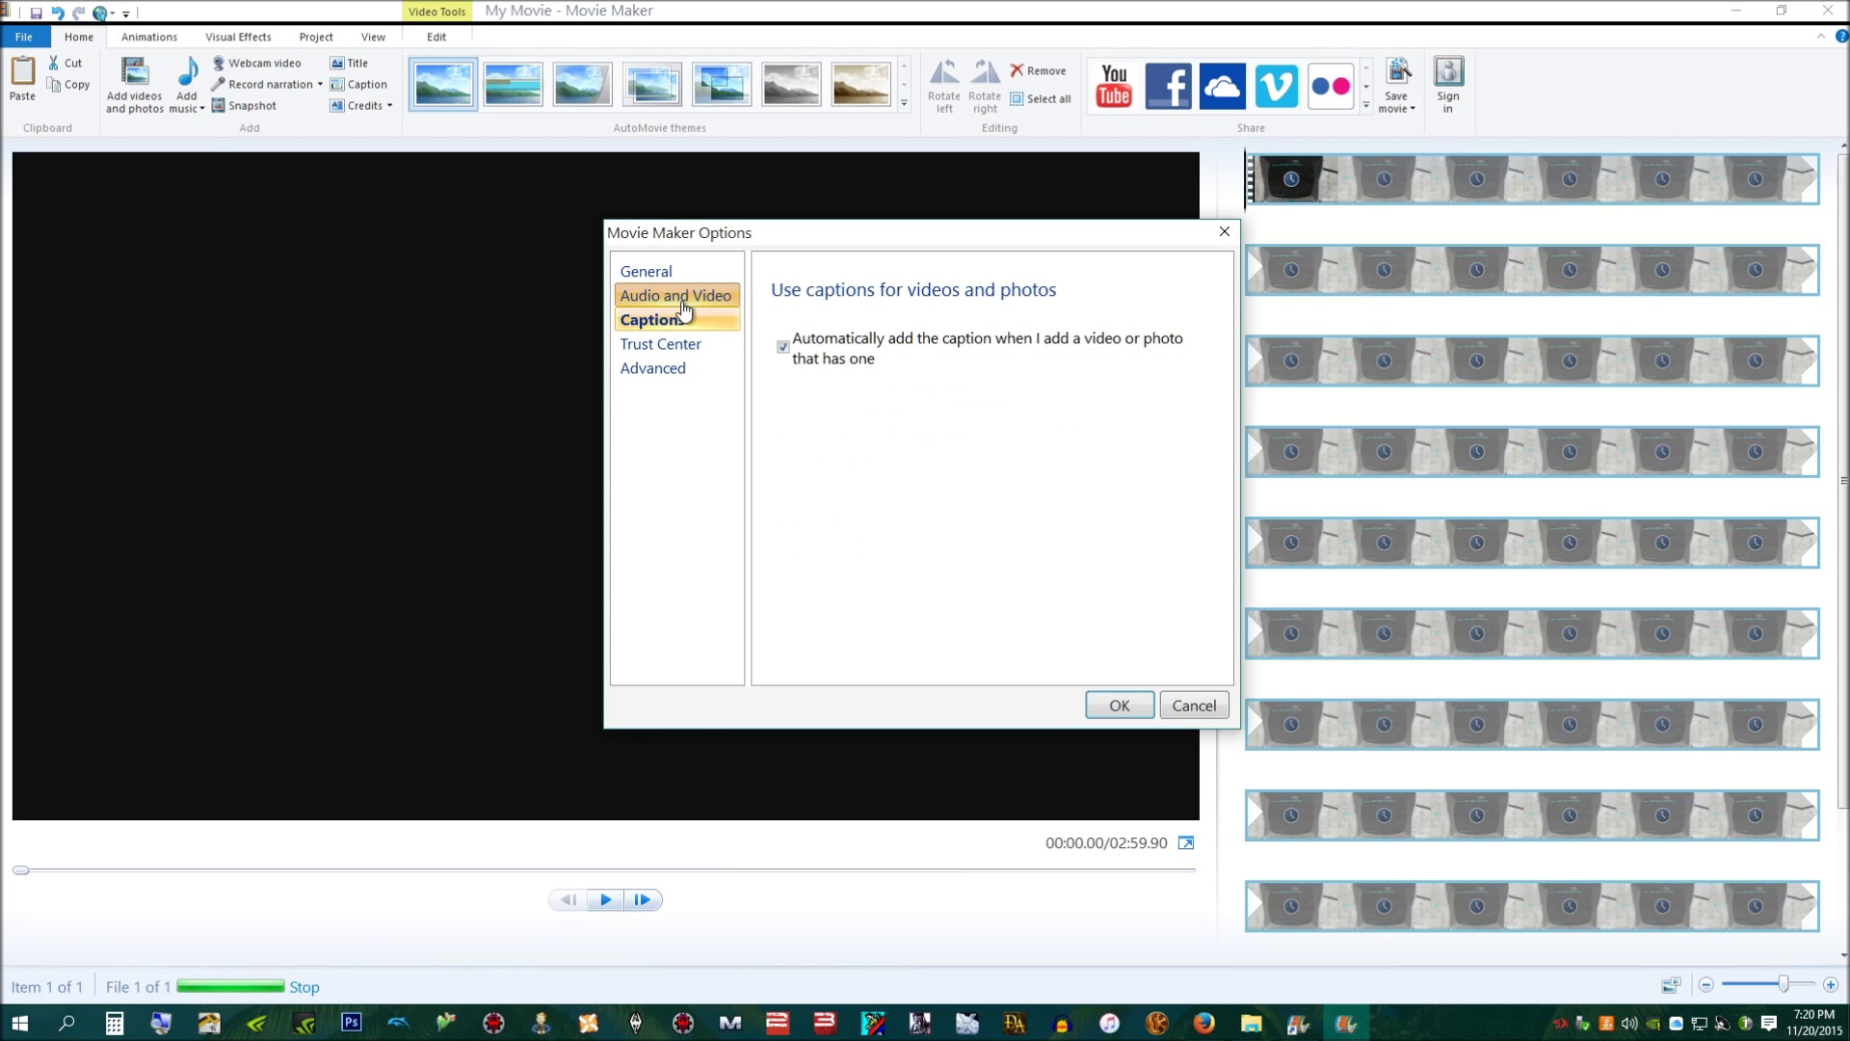
click(676, 296)
click(673, 272)
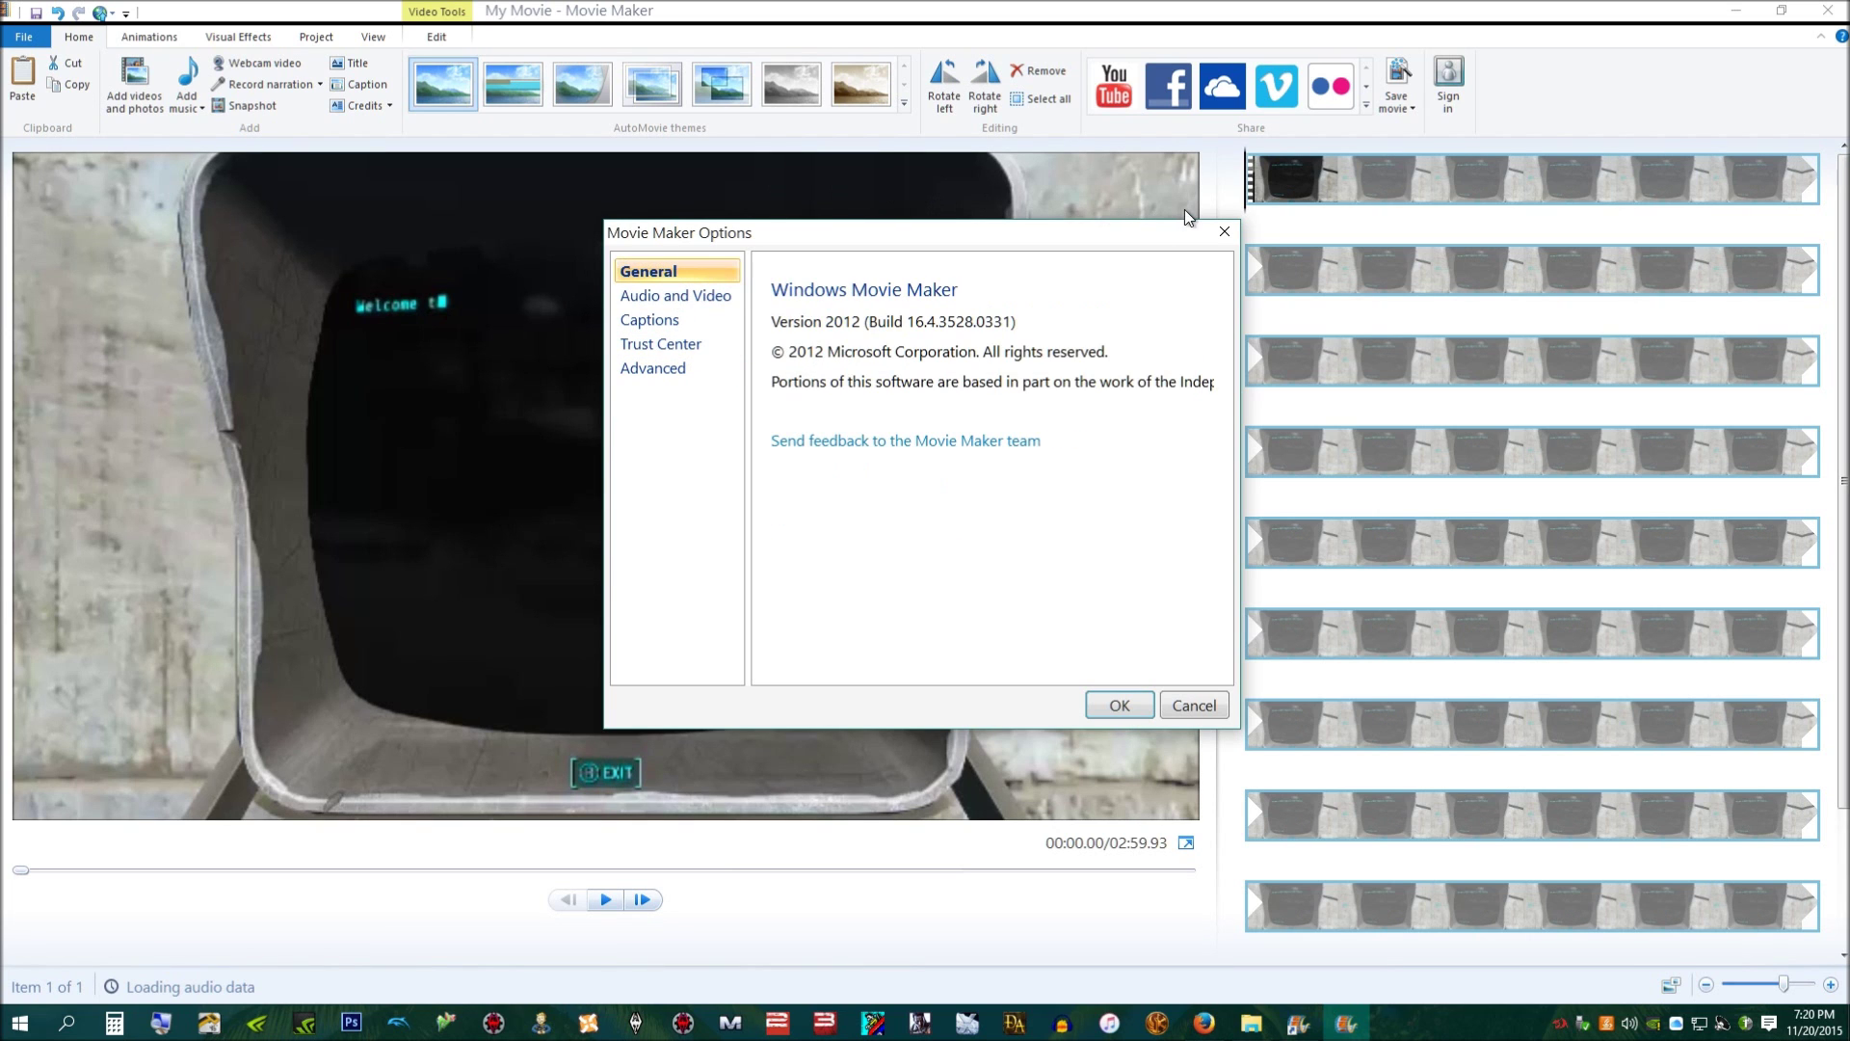
click(1118, 704)
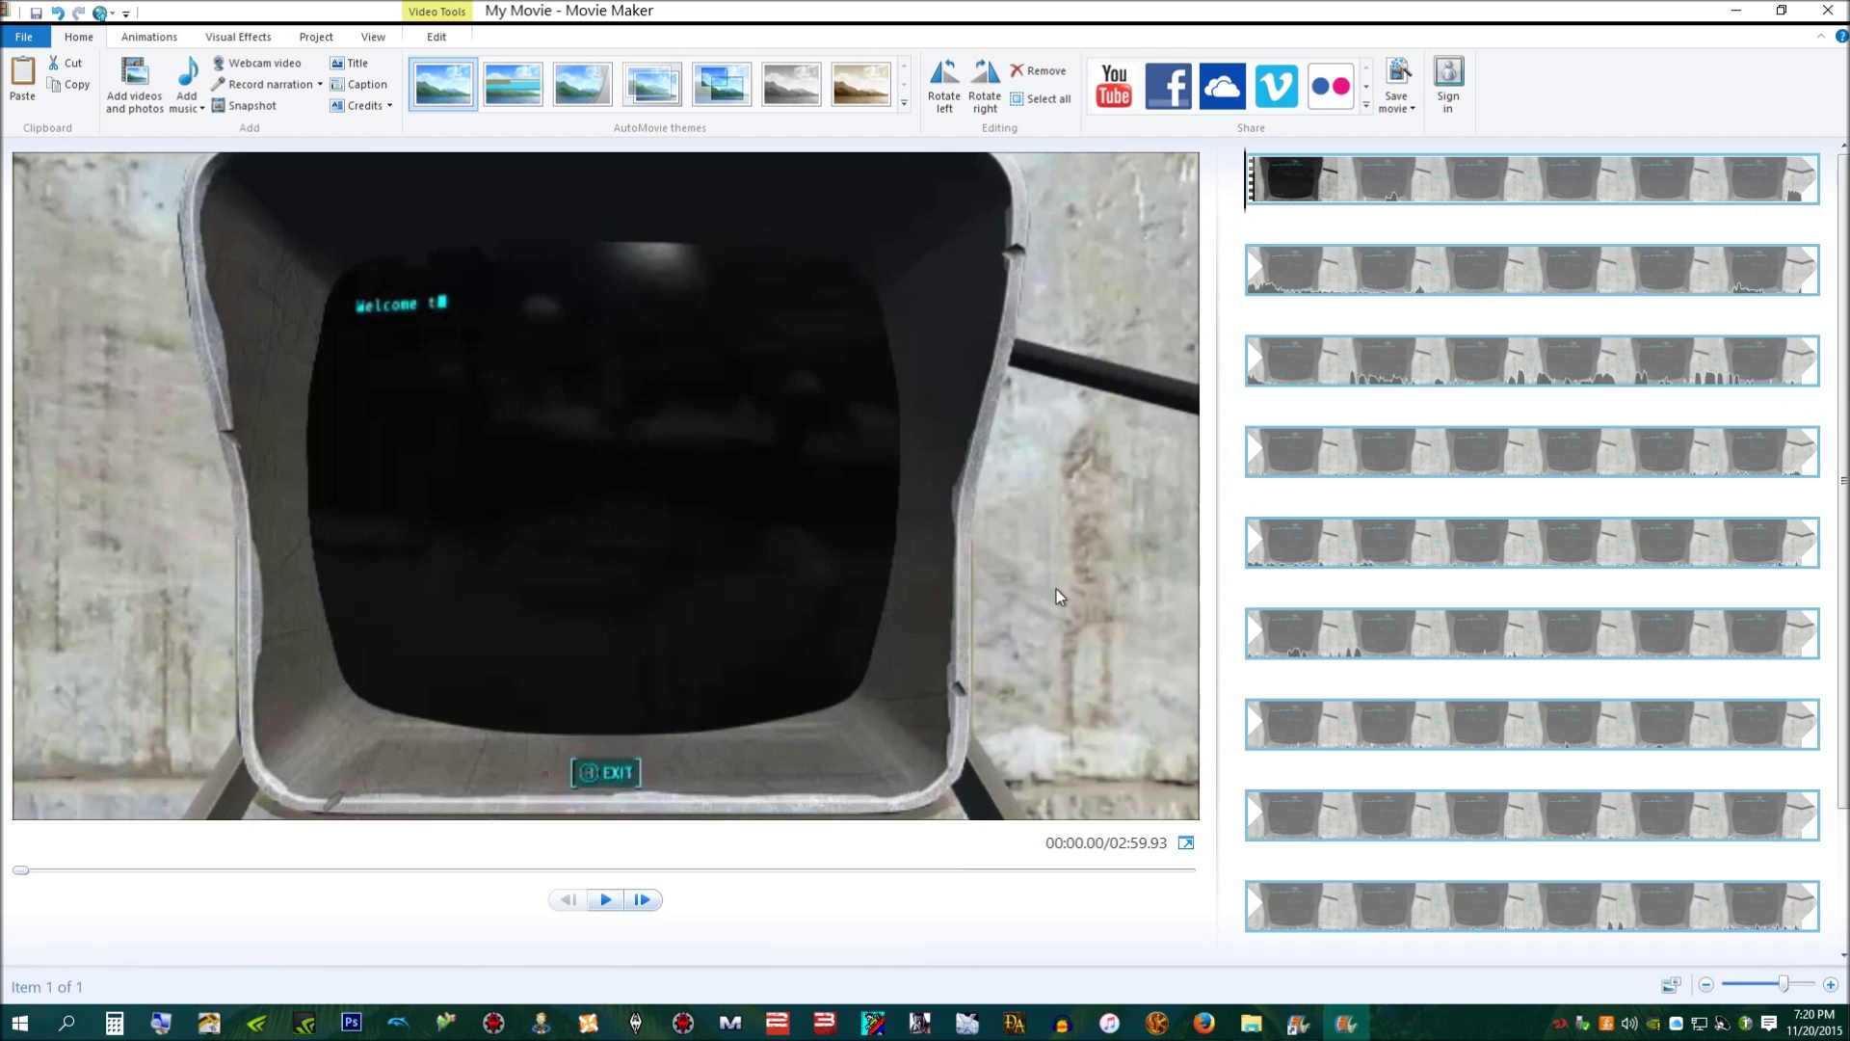
Play and pause the clip, then seek to points around 01:30, 01:46, 02:06 and 02:20.
click(609, 900)
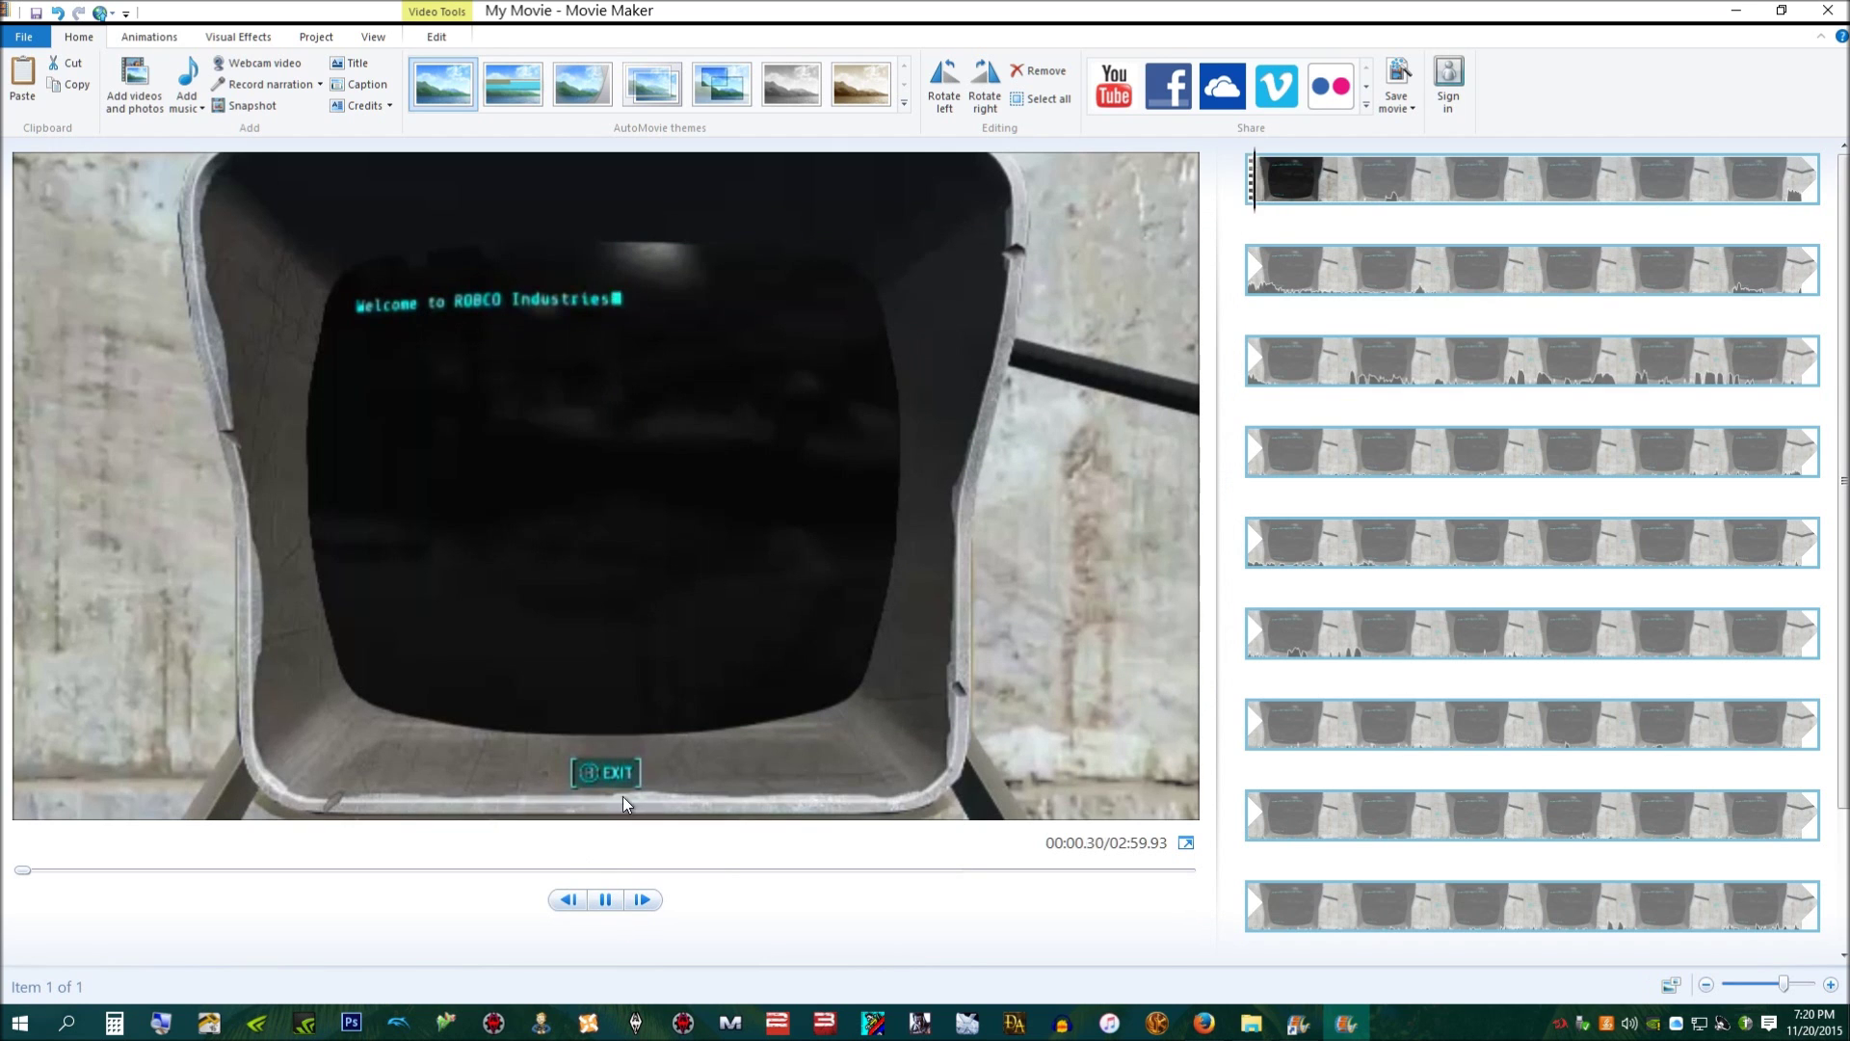
click(606, 902)
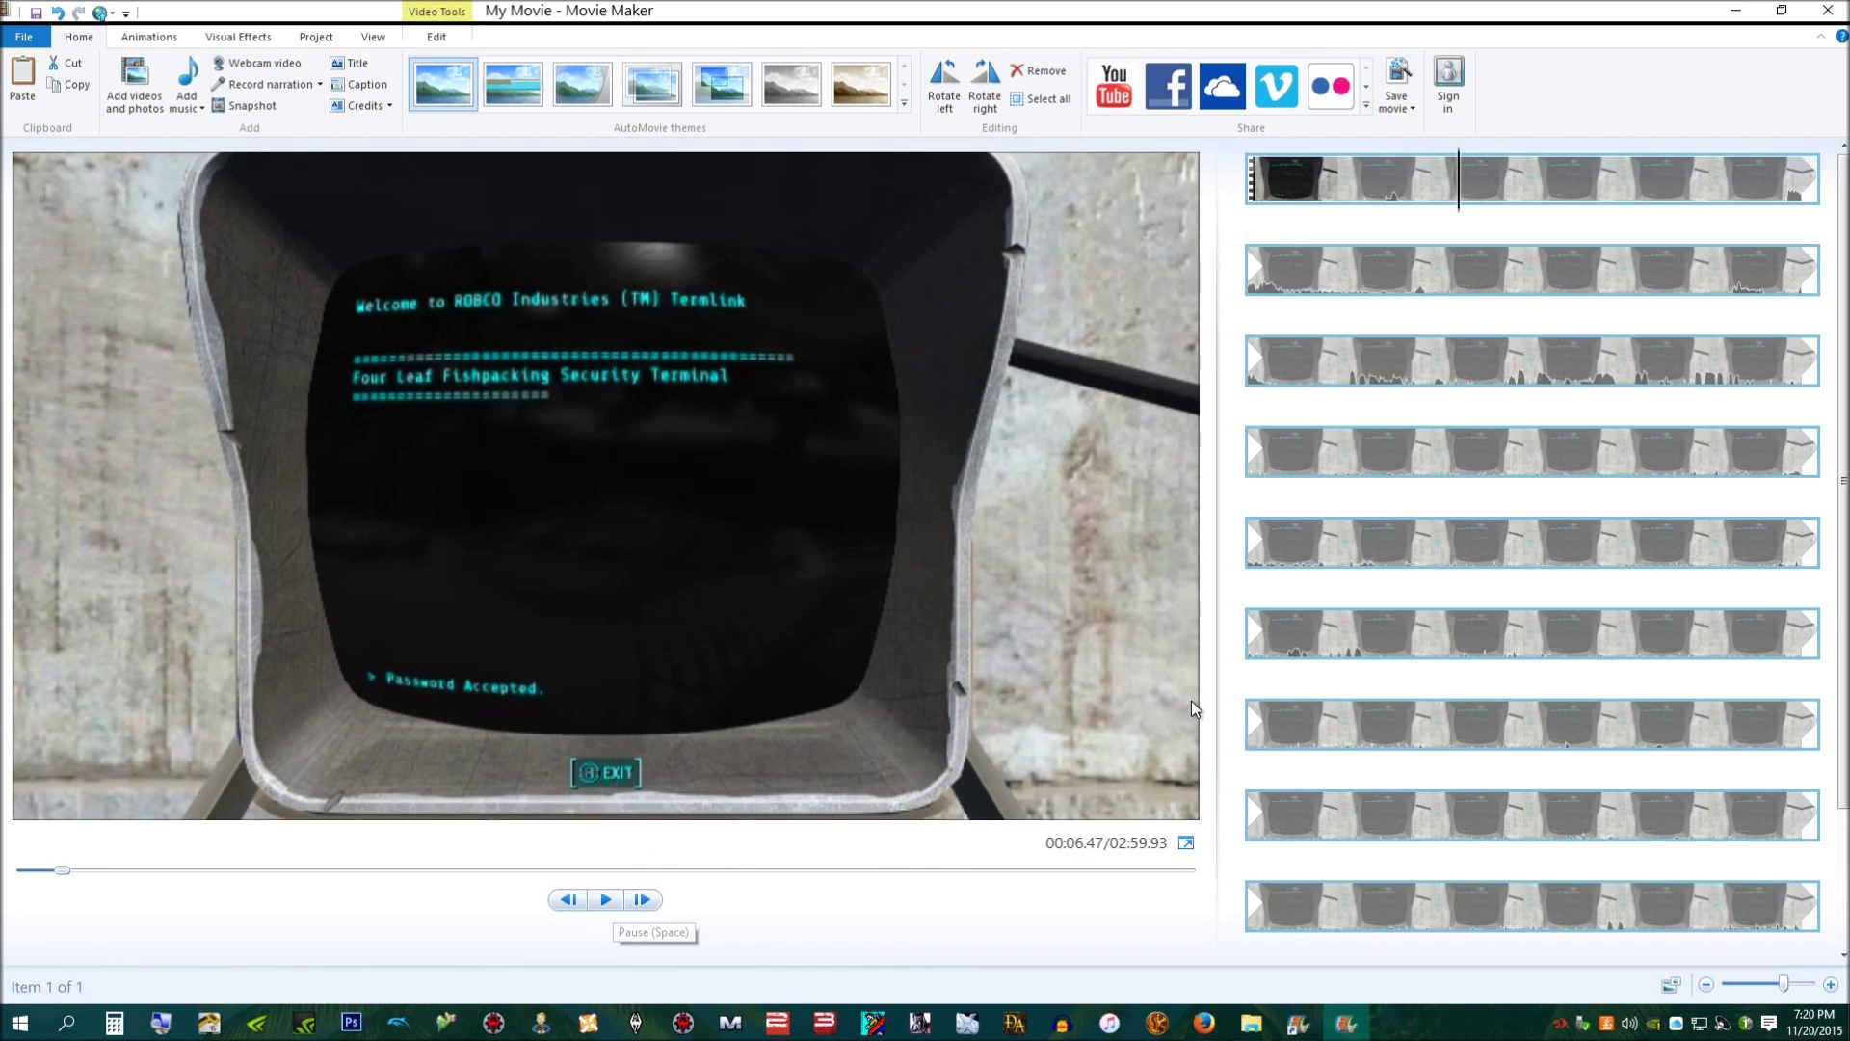
click(1583, 460)
click(1521, 722)
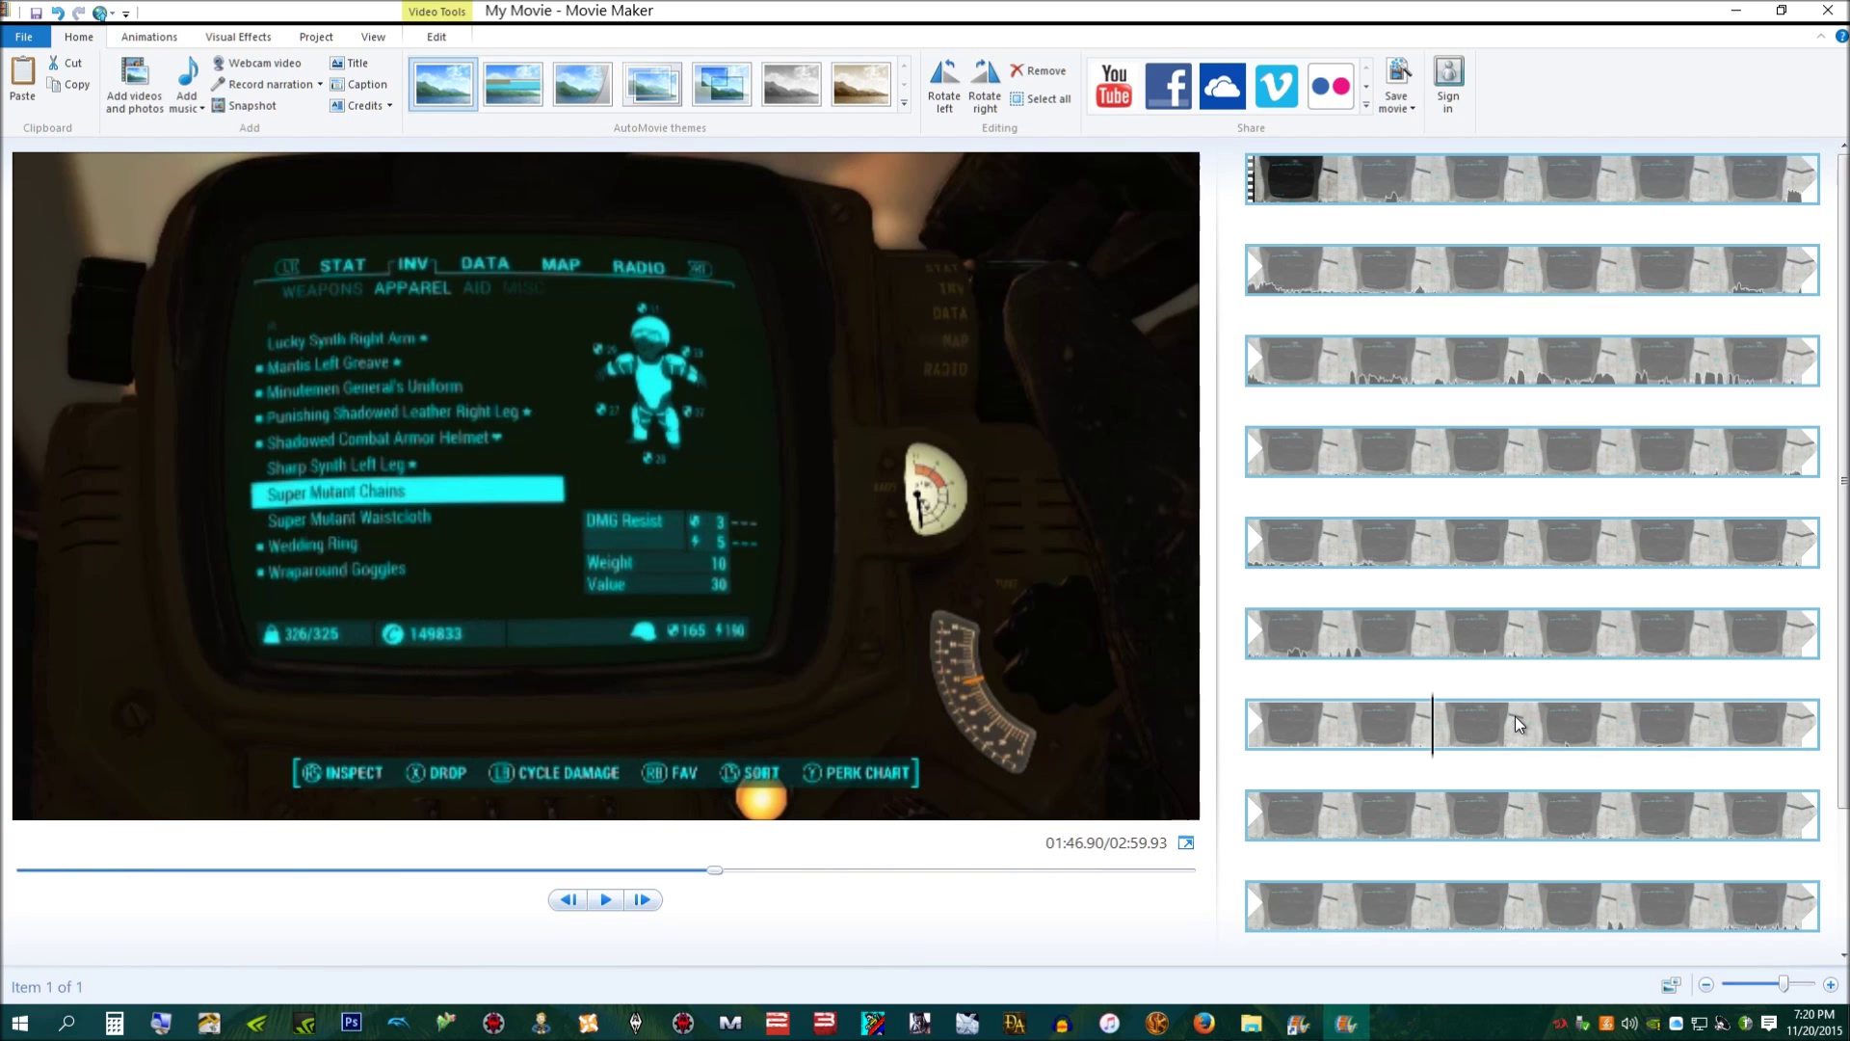
click(1436, 646)
scroll(1460, 665, down, 2)
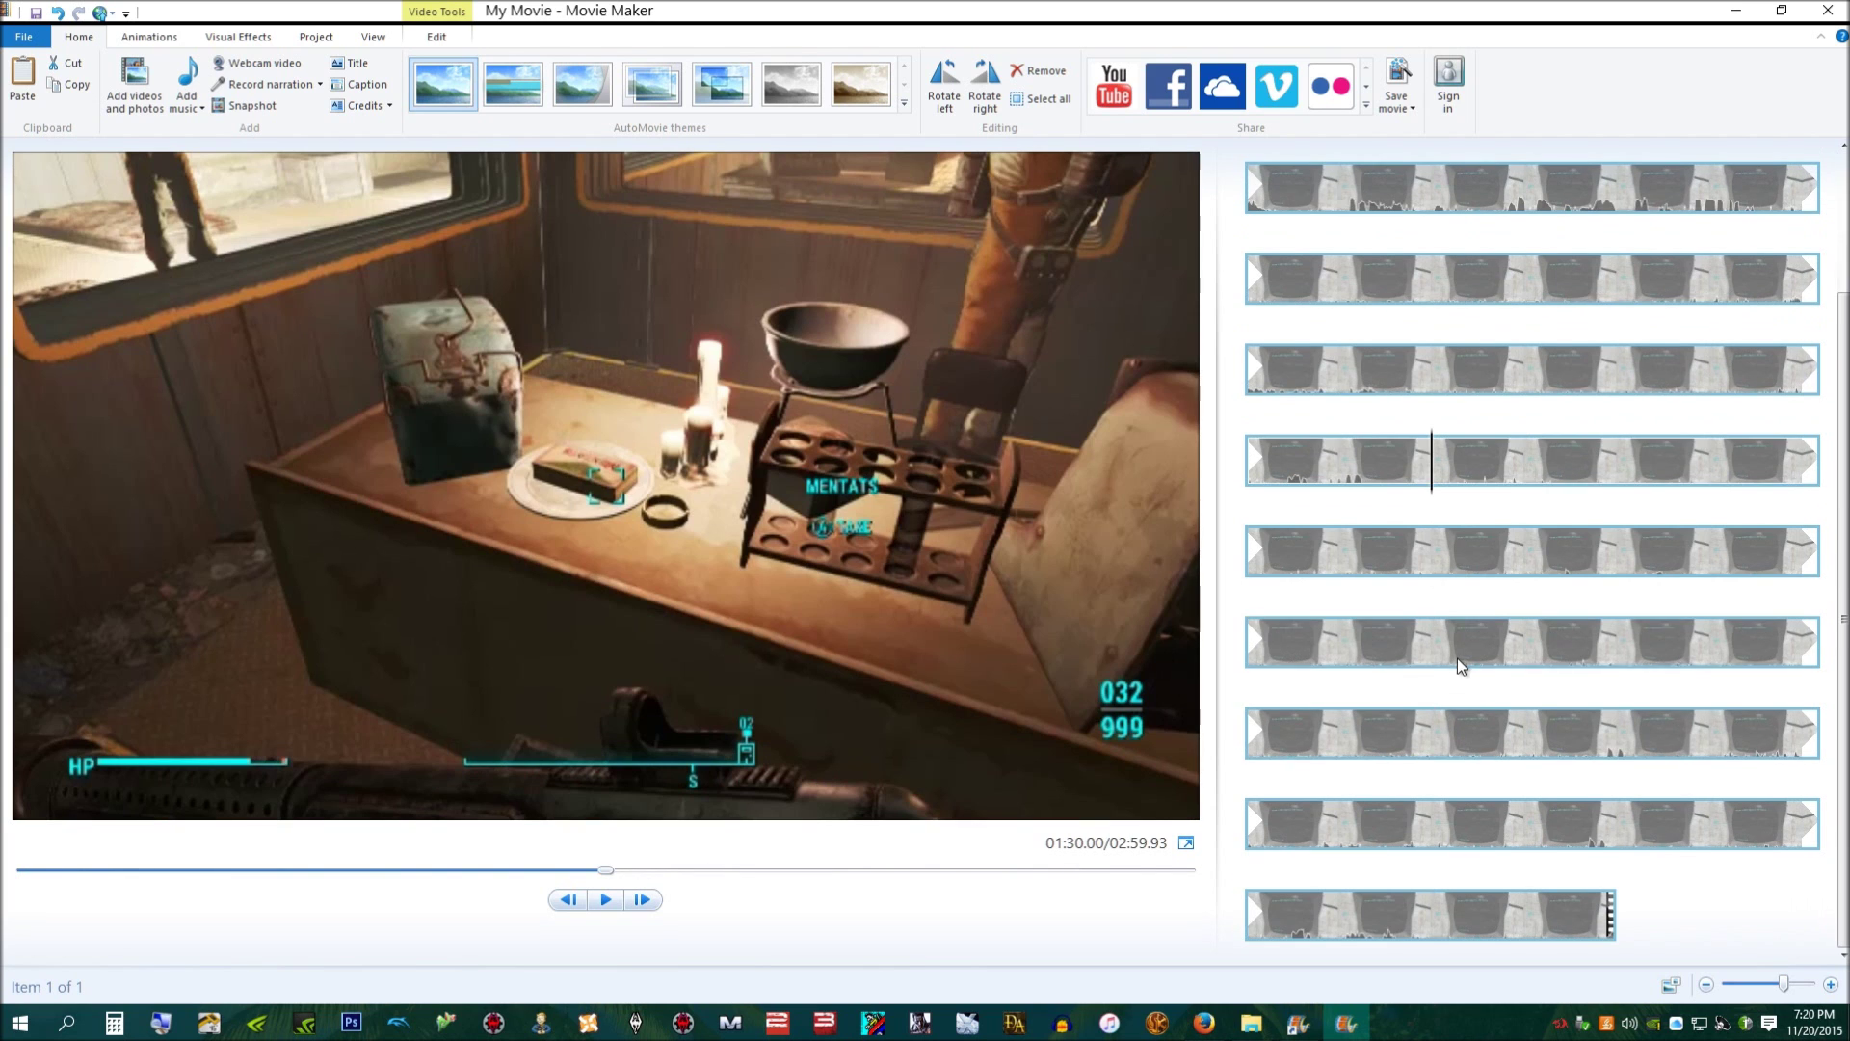
click(1471, 728)
scroll(1474, 828, up, 2)
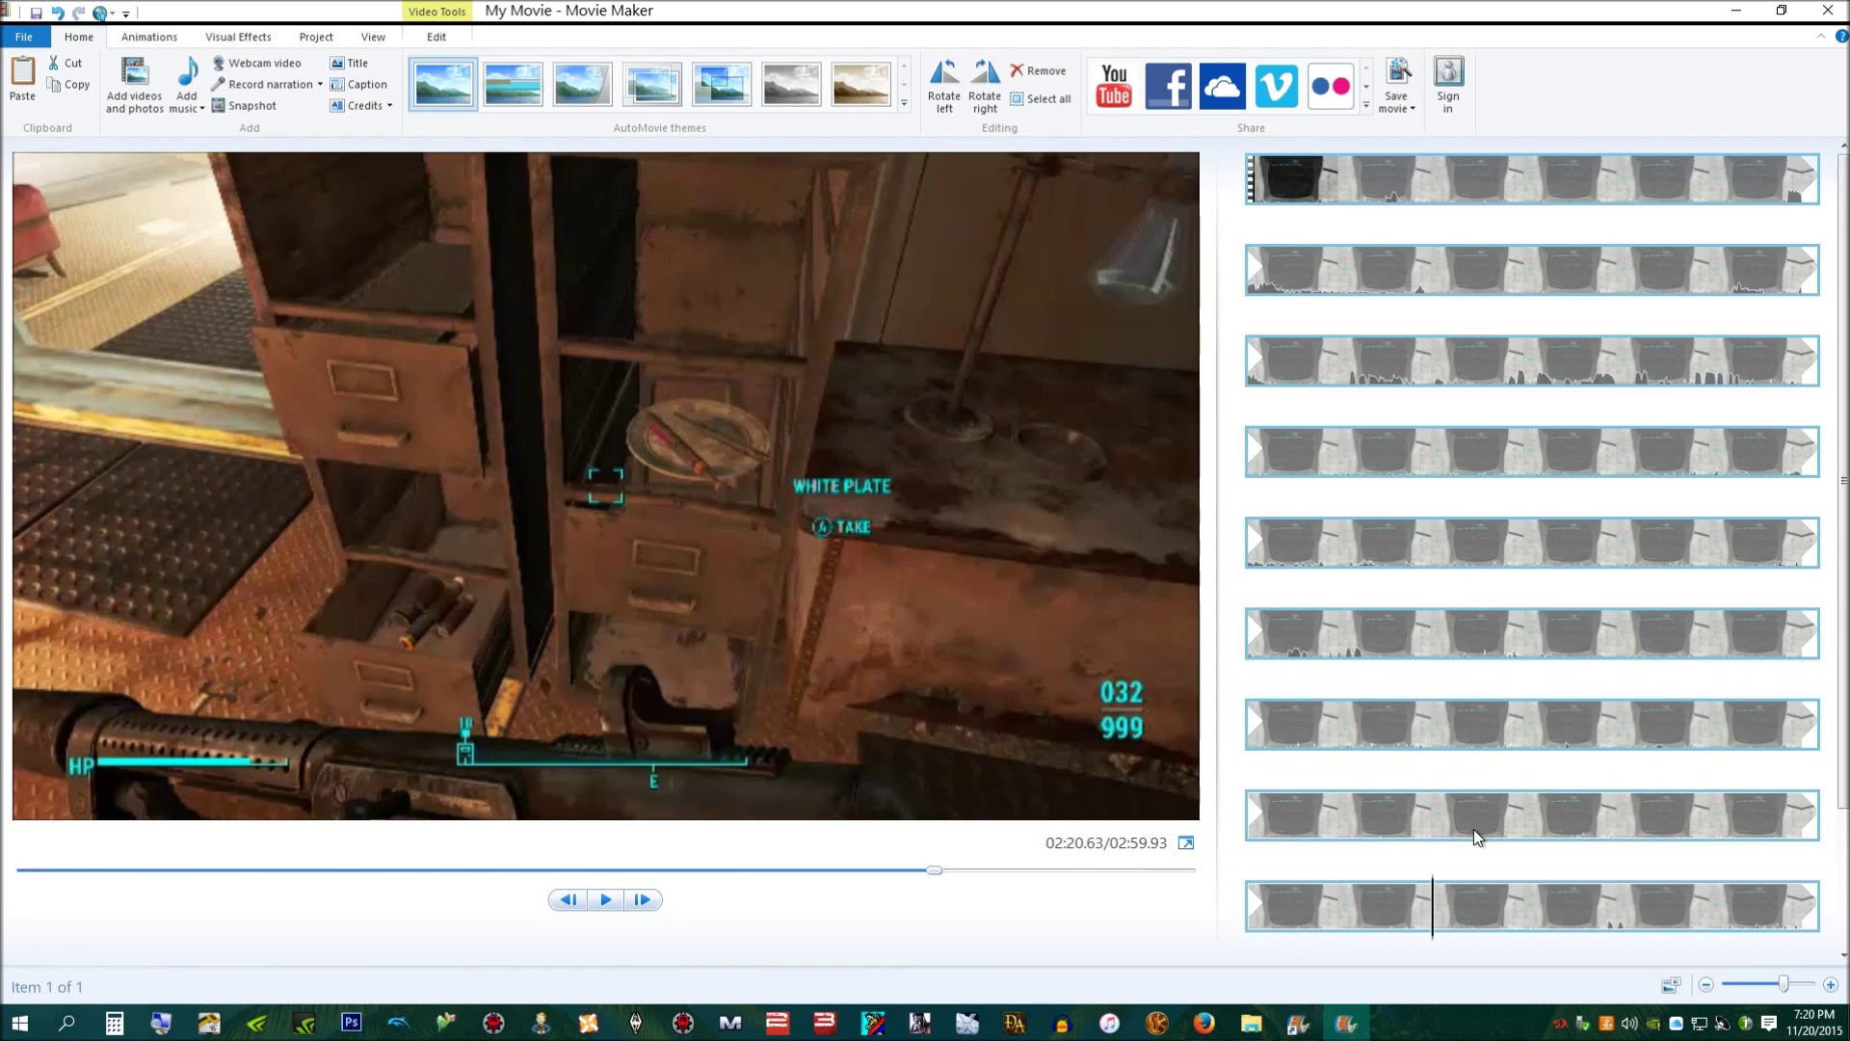
click(1530, 827)
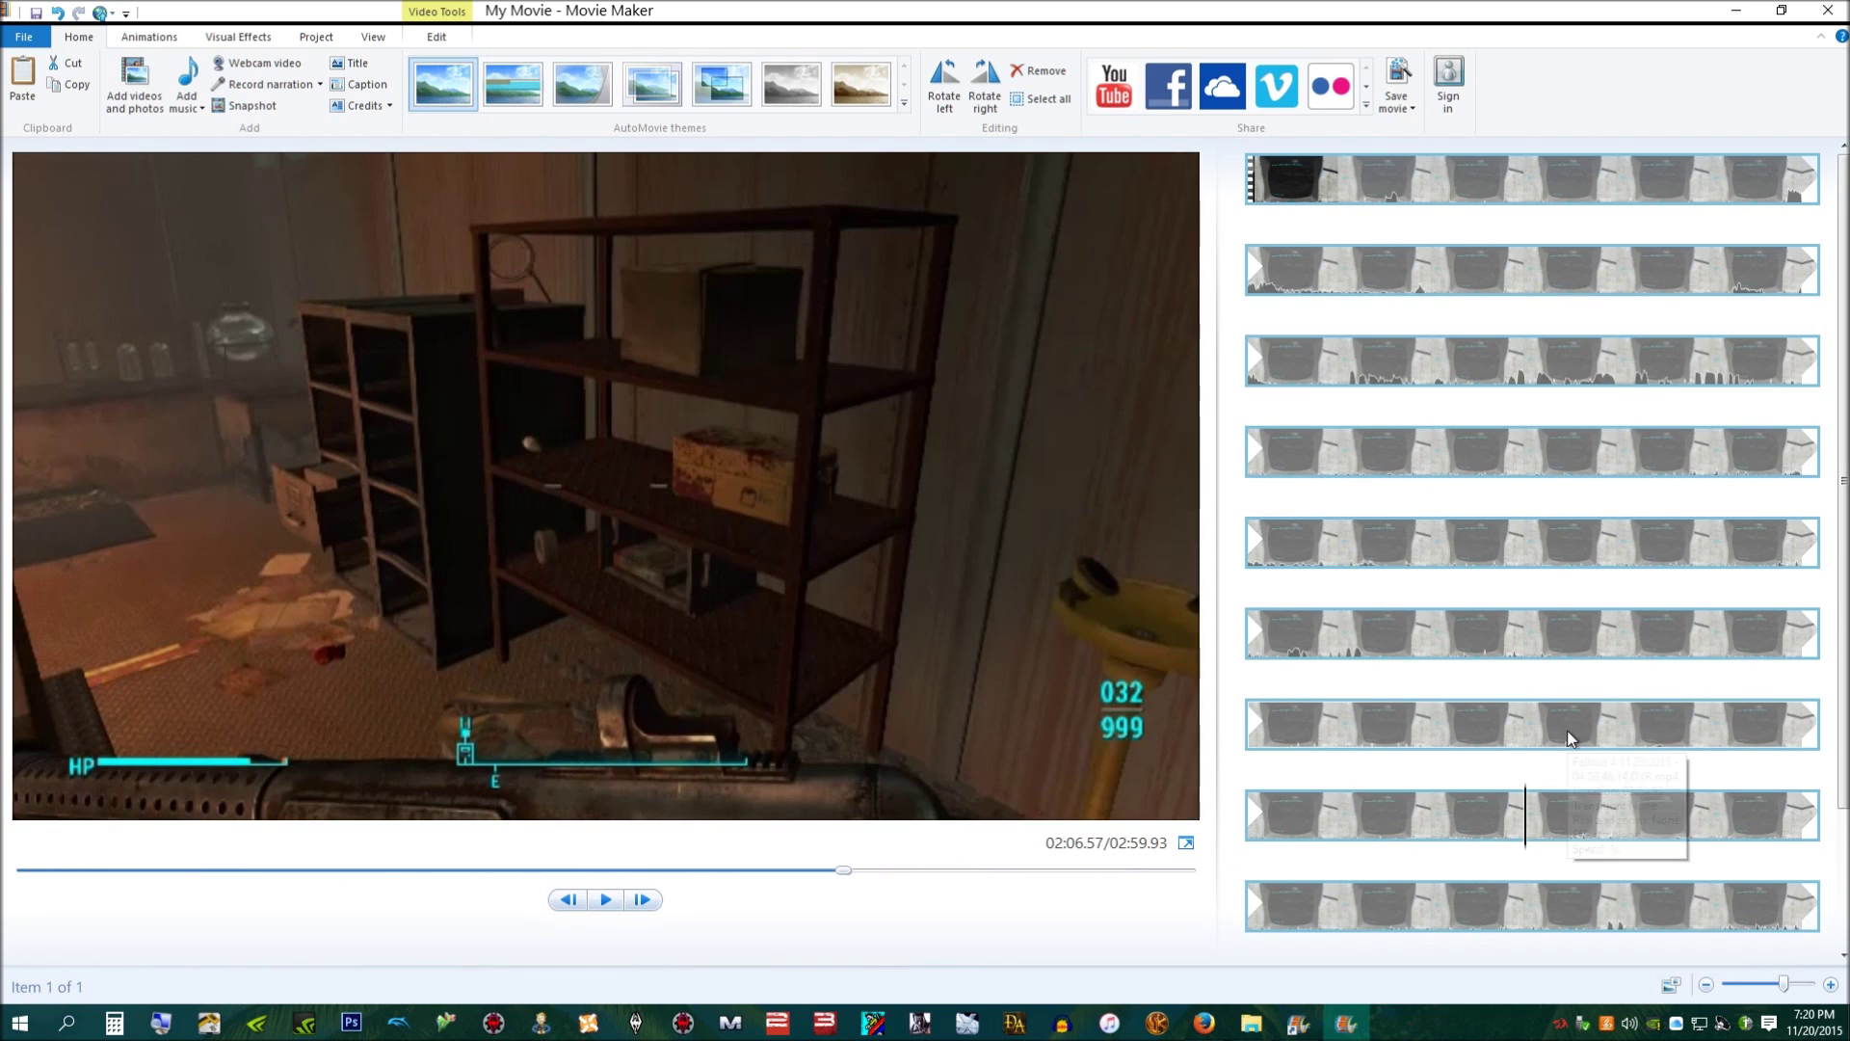
click(1525, 733)
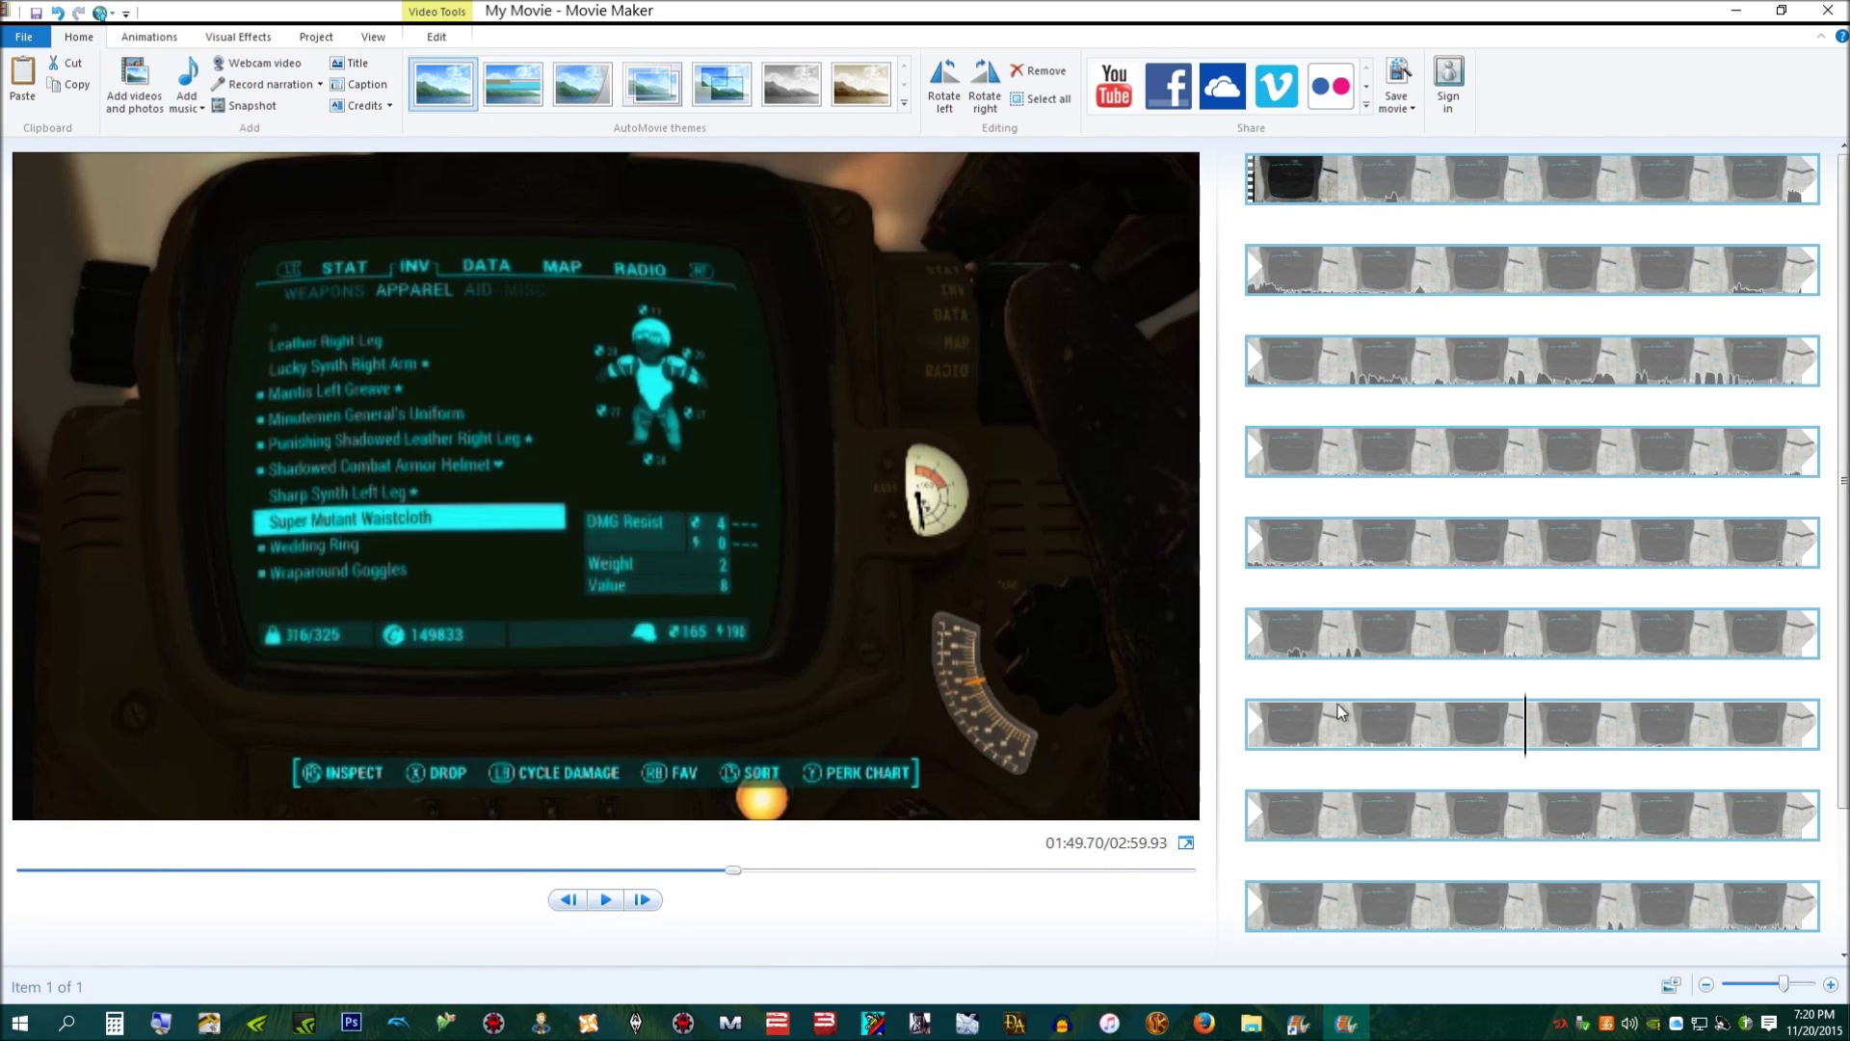
Close Movie Maker without saving and open the folder holding MovieMaker.exe.
click(1828, 12)
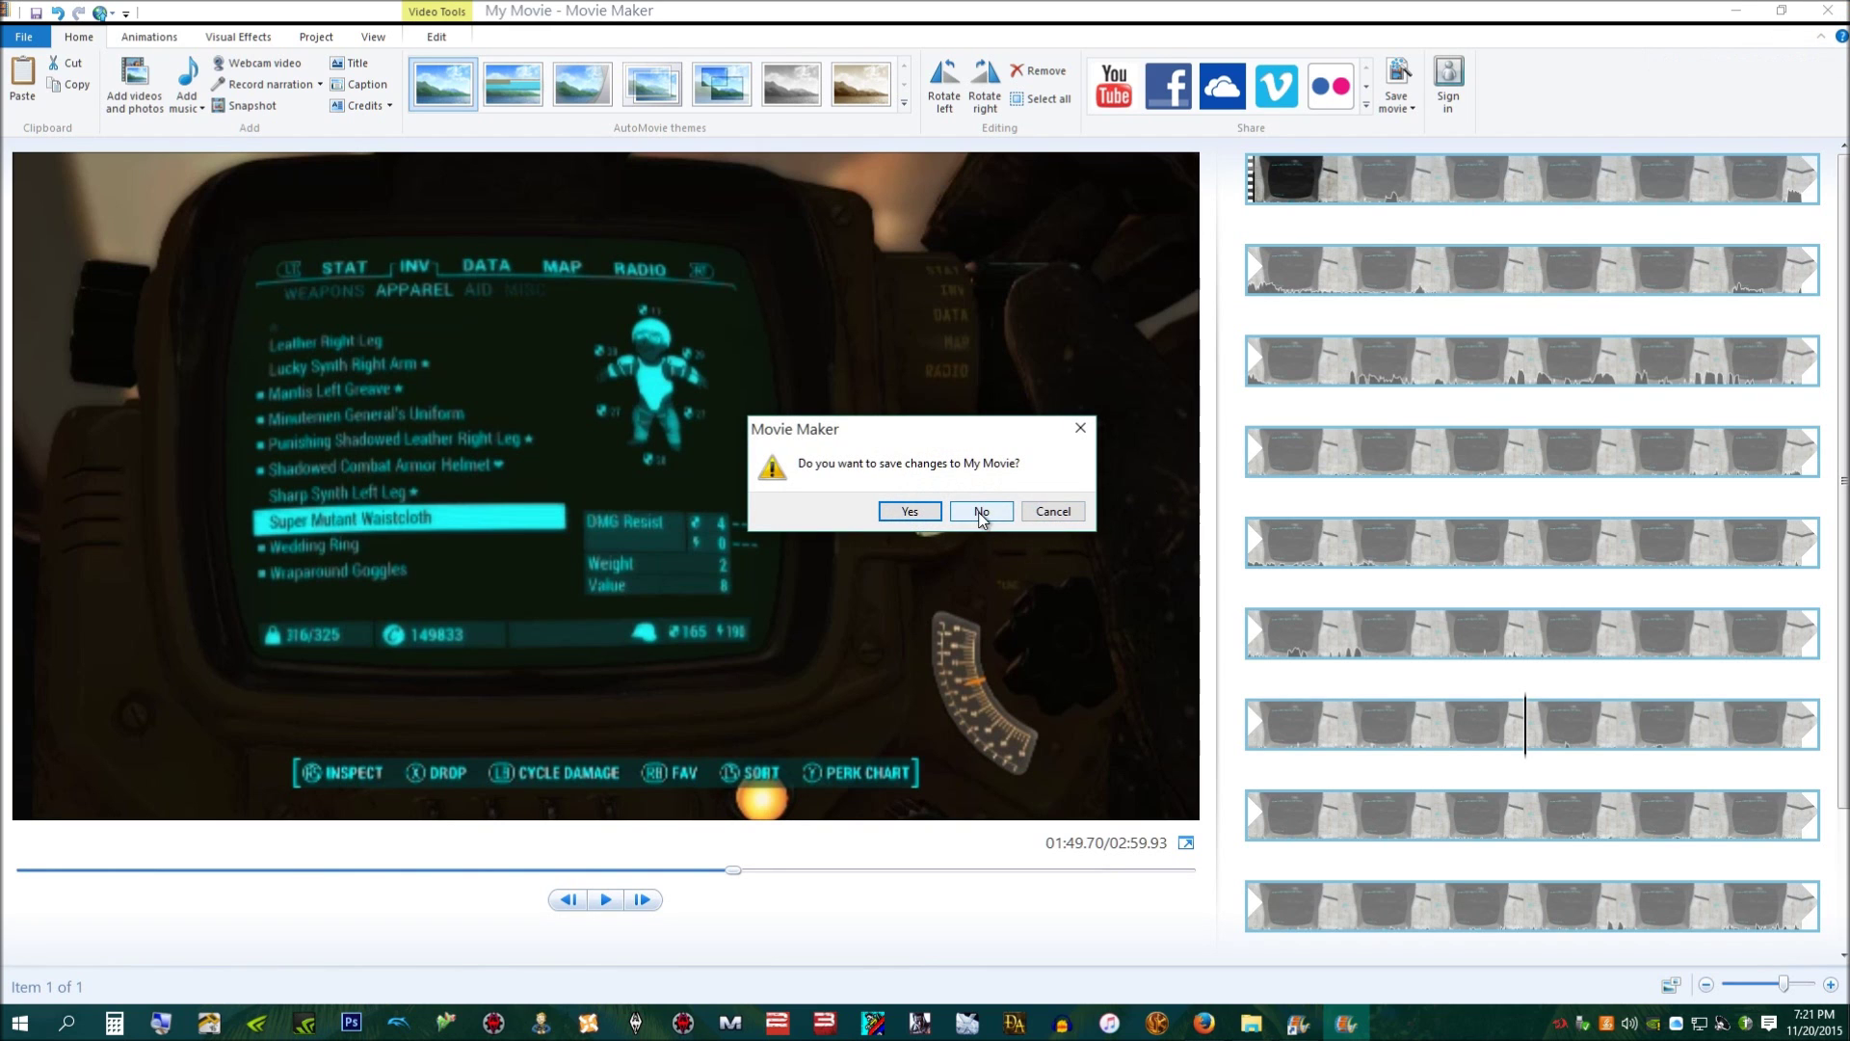
click(982, 512)
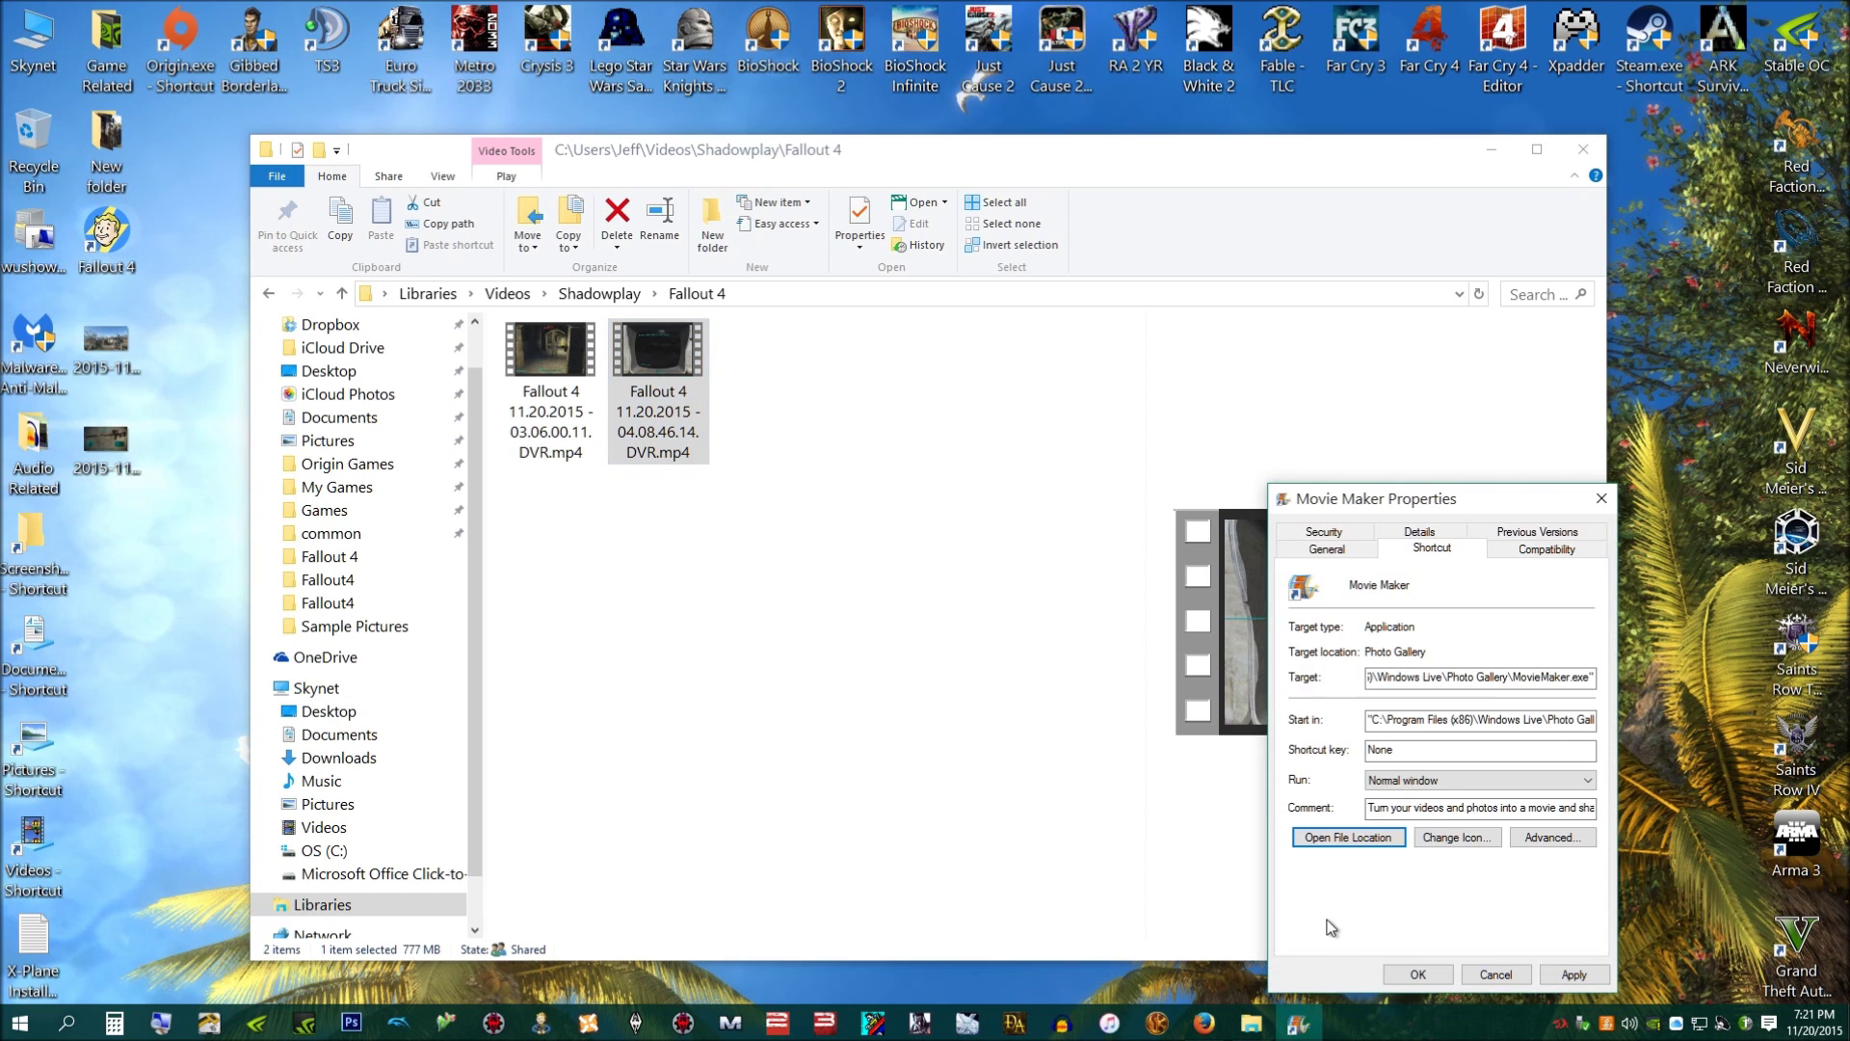
click(1349, 838)
Open the Windows Live Photo Gallery folder containing MovieMaker.exe from the shortcut properties.
mouse_move(1301, 1025)
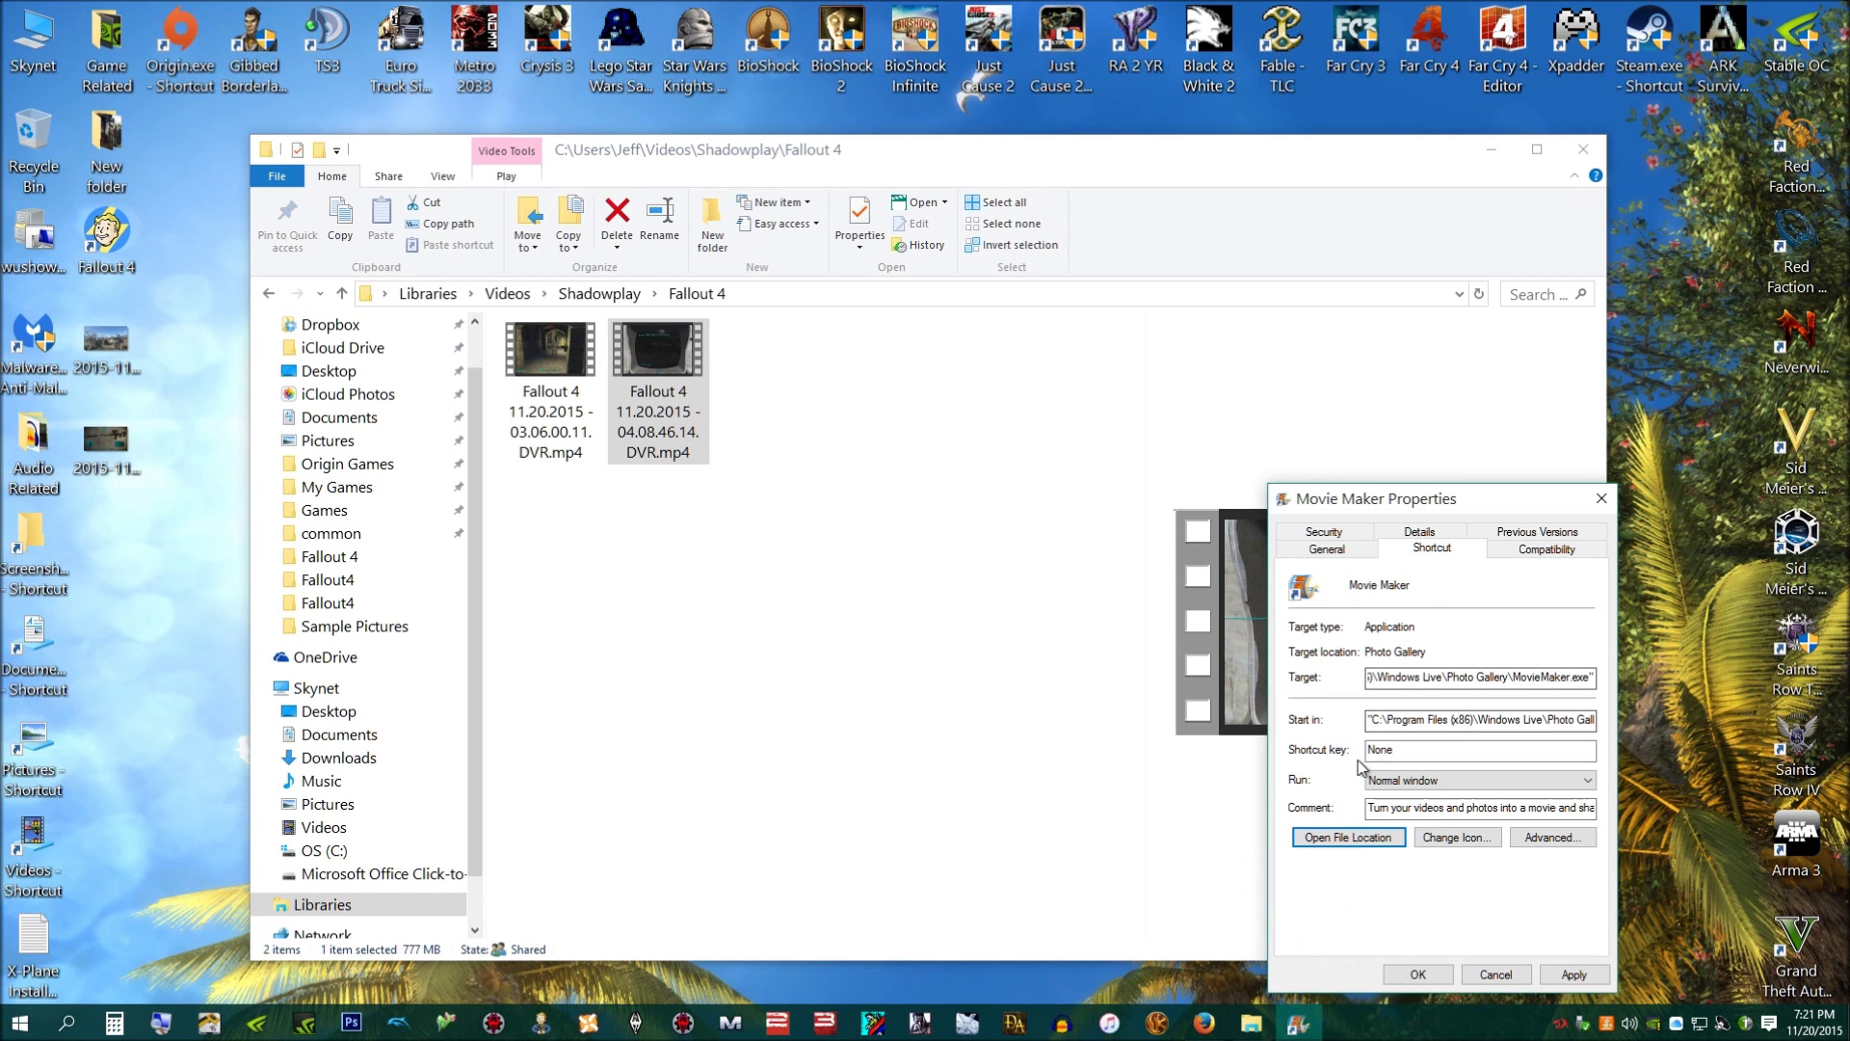
click(1331, 846)
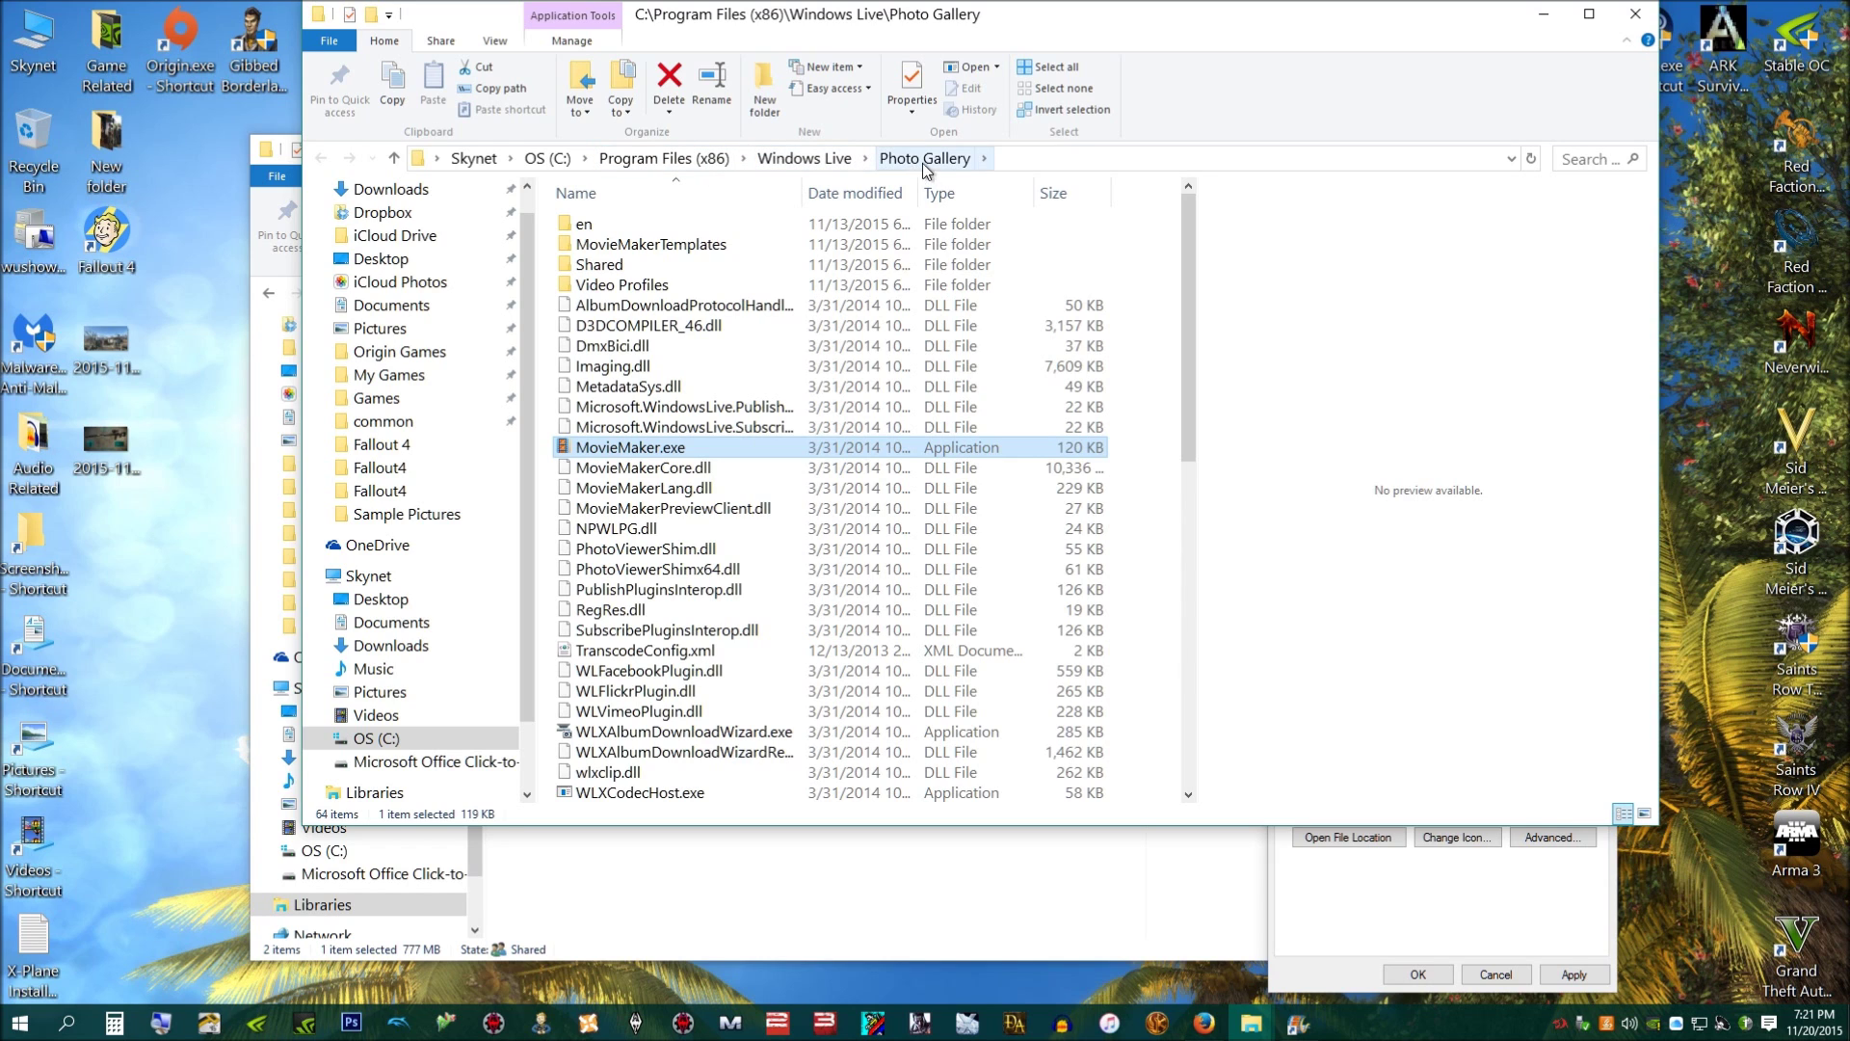
right_click(626, 454)
Confirm MovieMaker.exe's all-users Windows 7 administrator compatibility settings, then close the Photo Gallery folder.
click(731, 910)
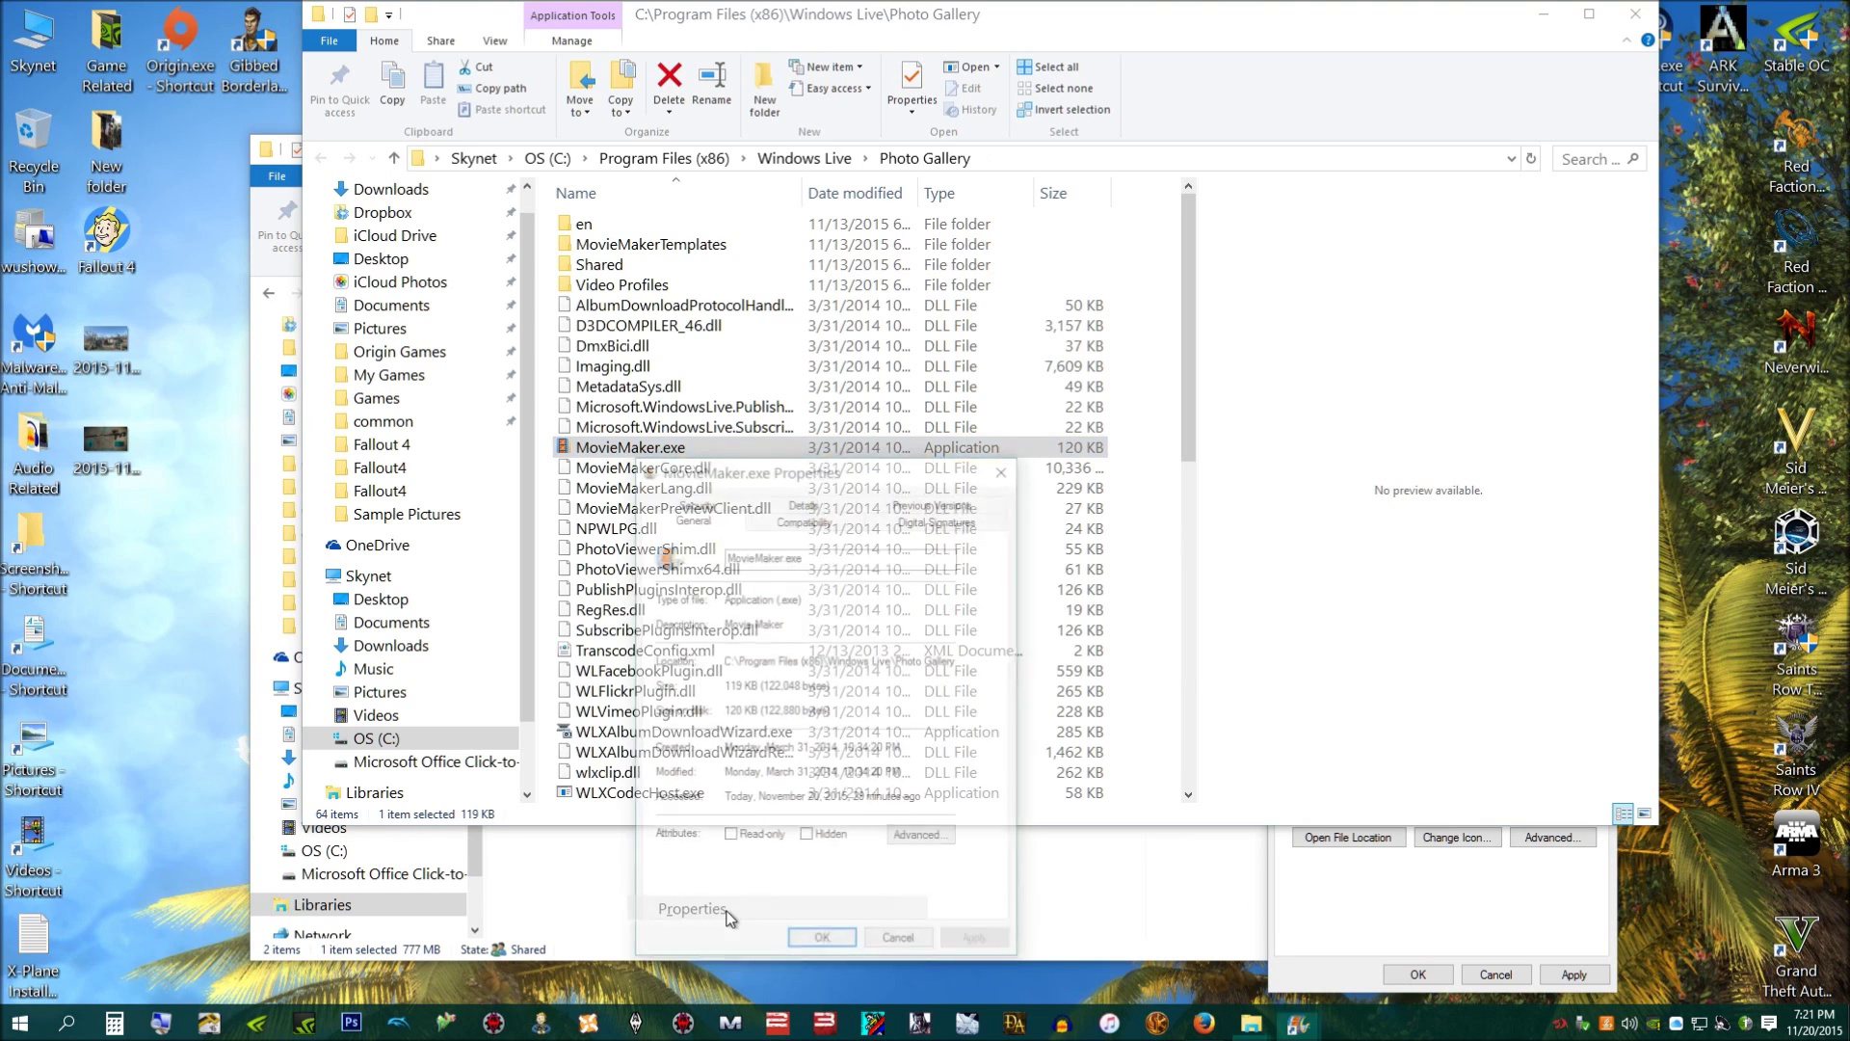
click(779, 518)
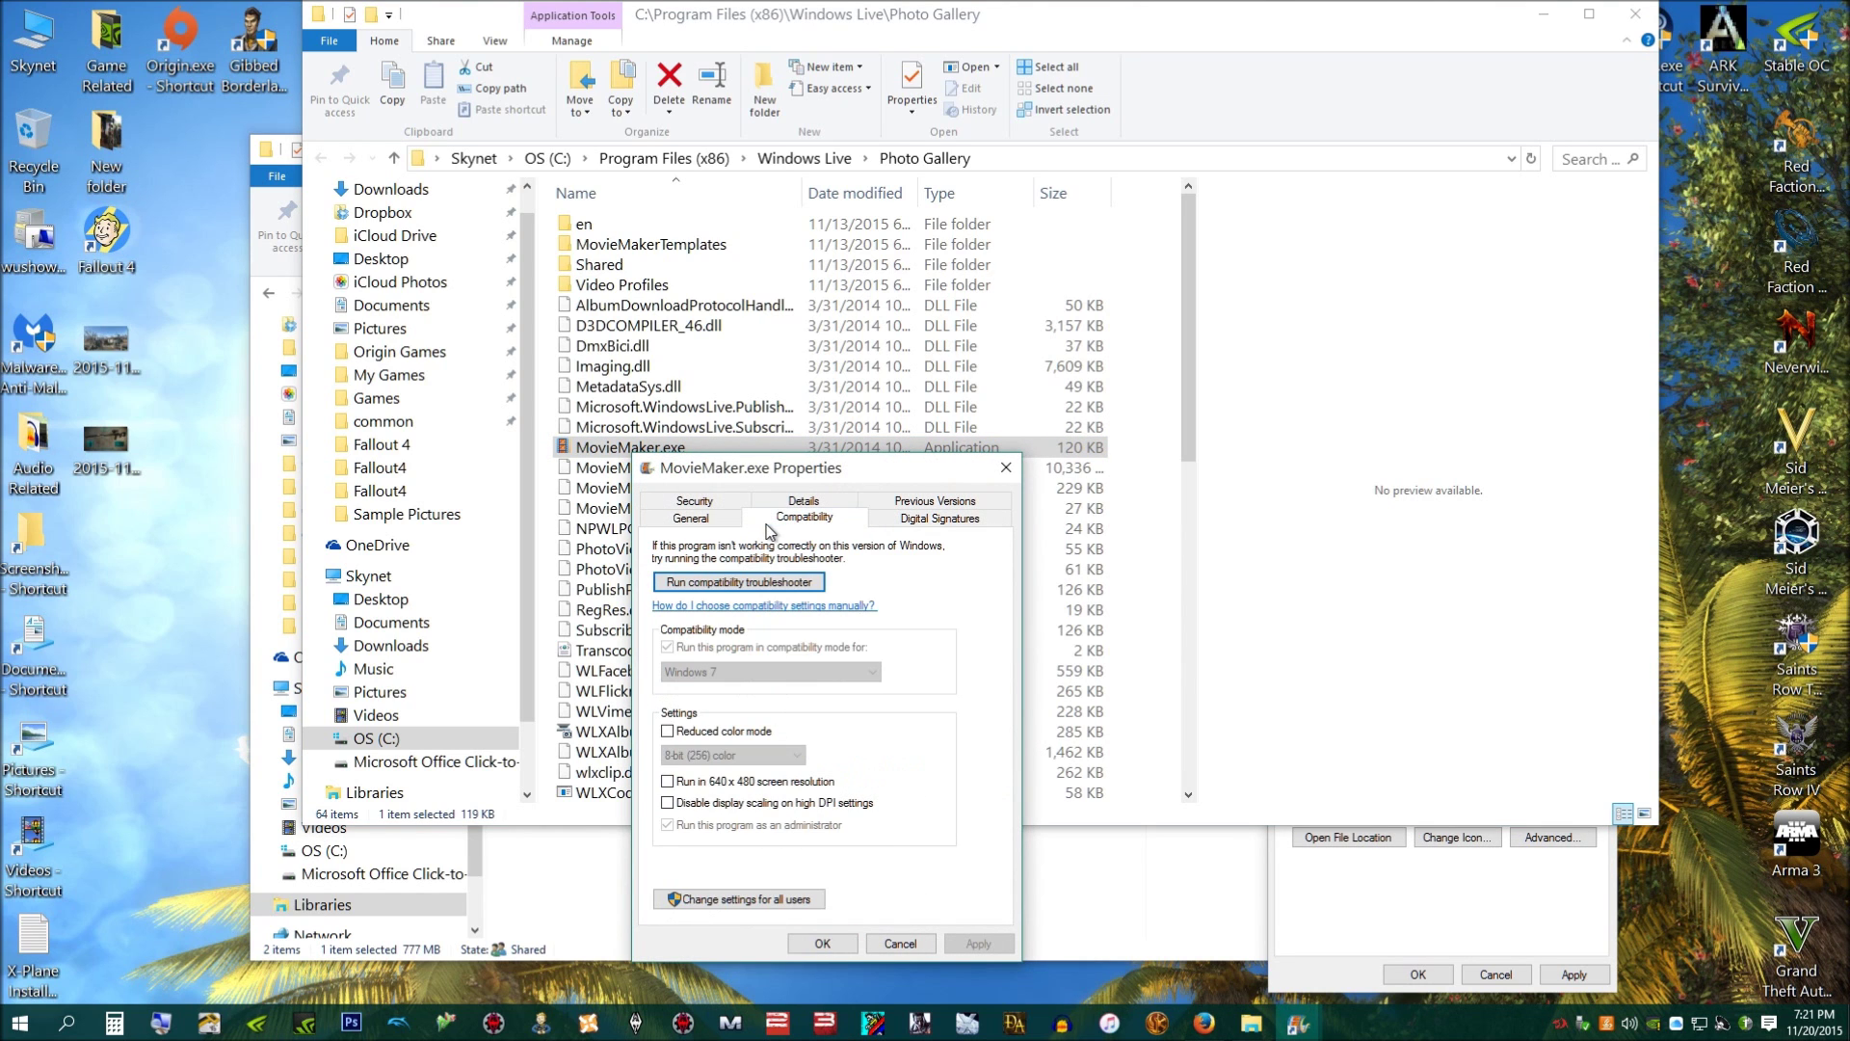
click(718, 901)
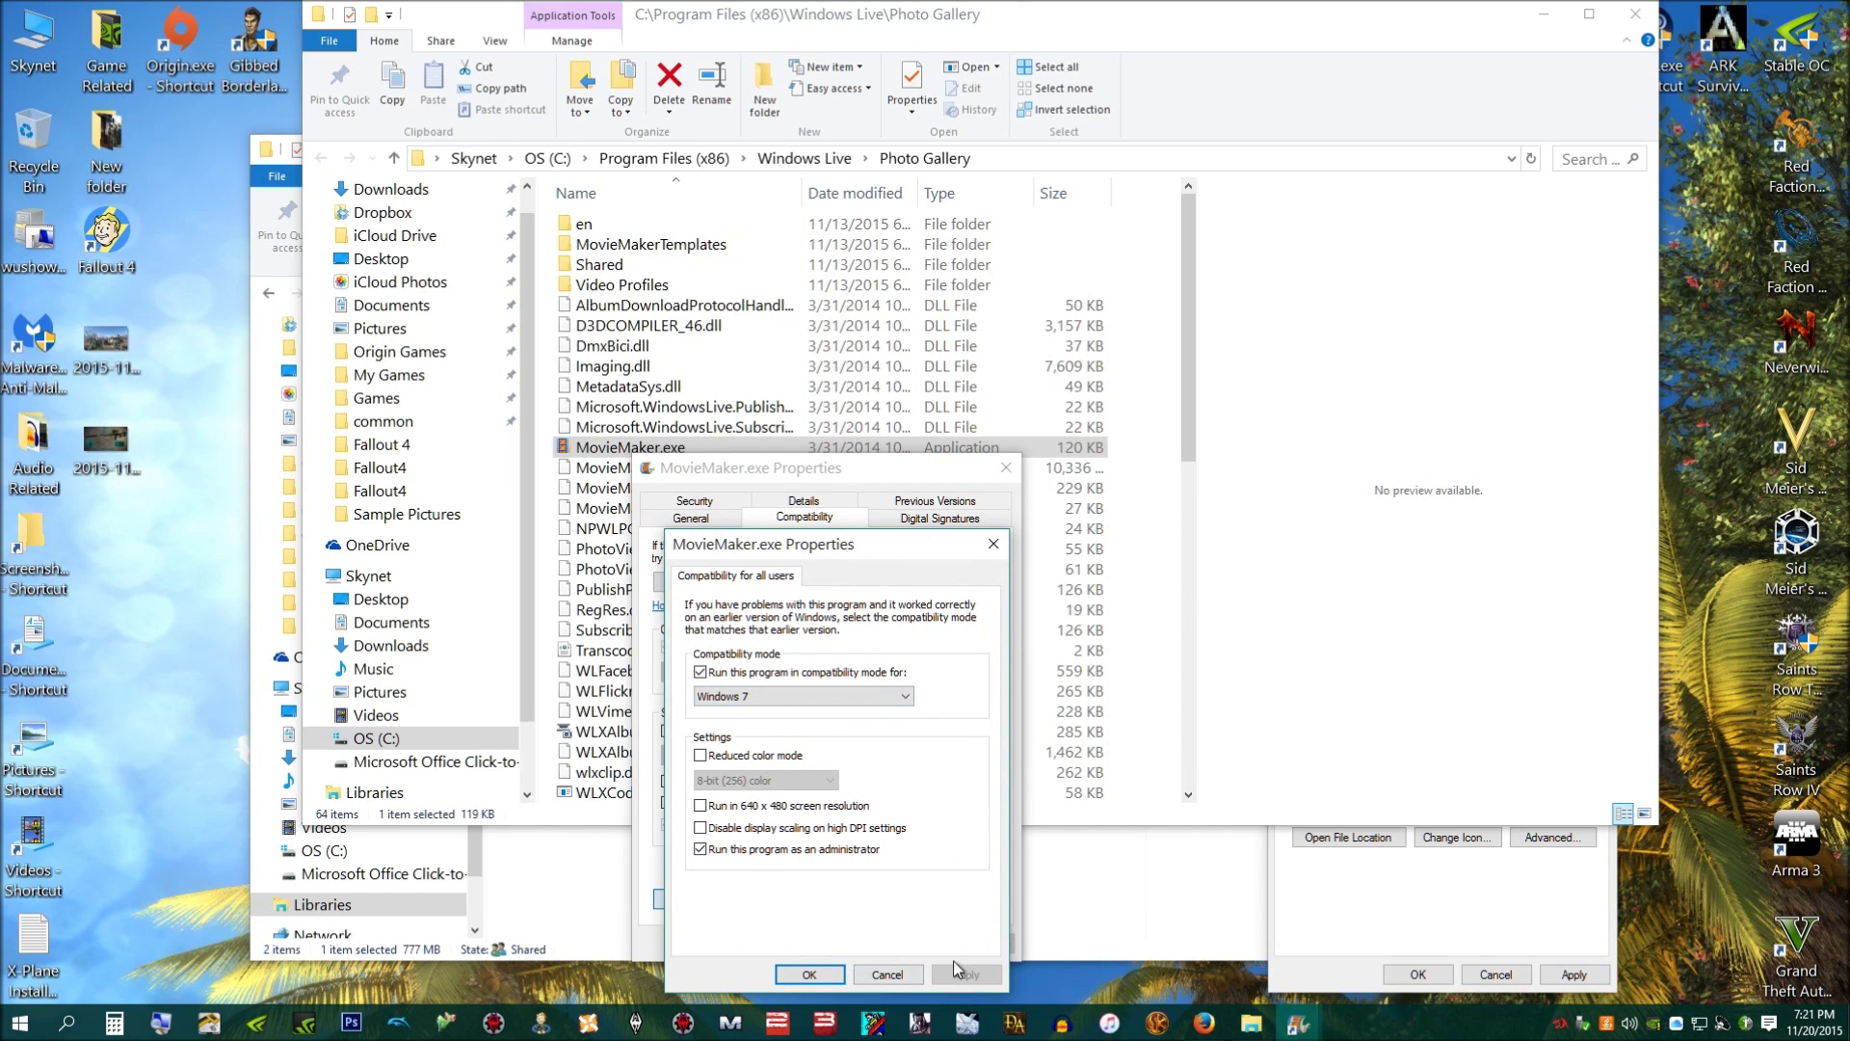
click(807, 975)
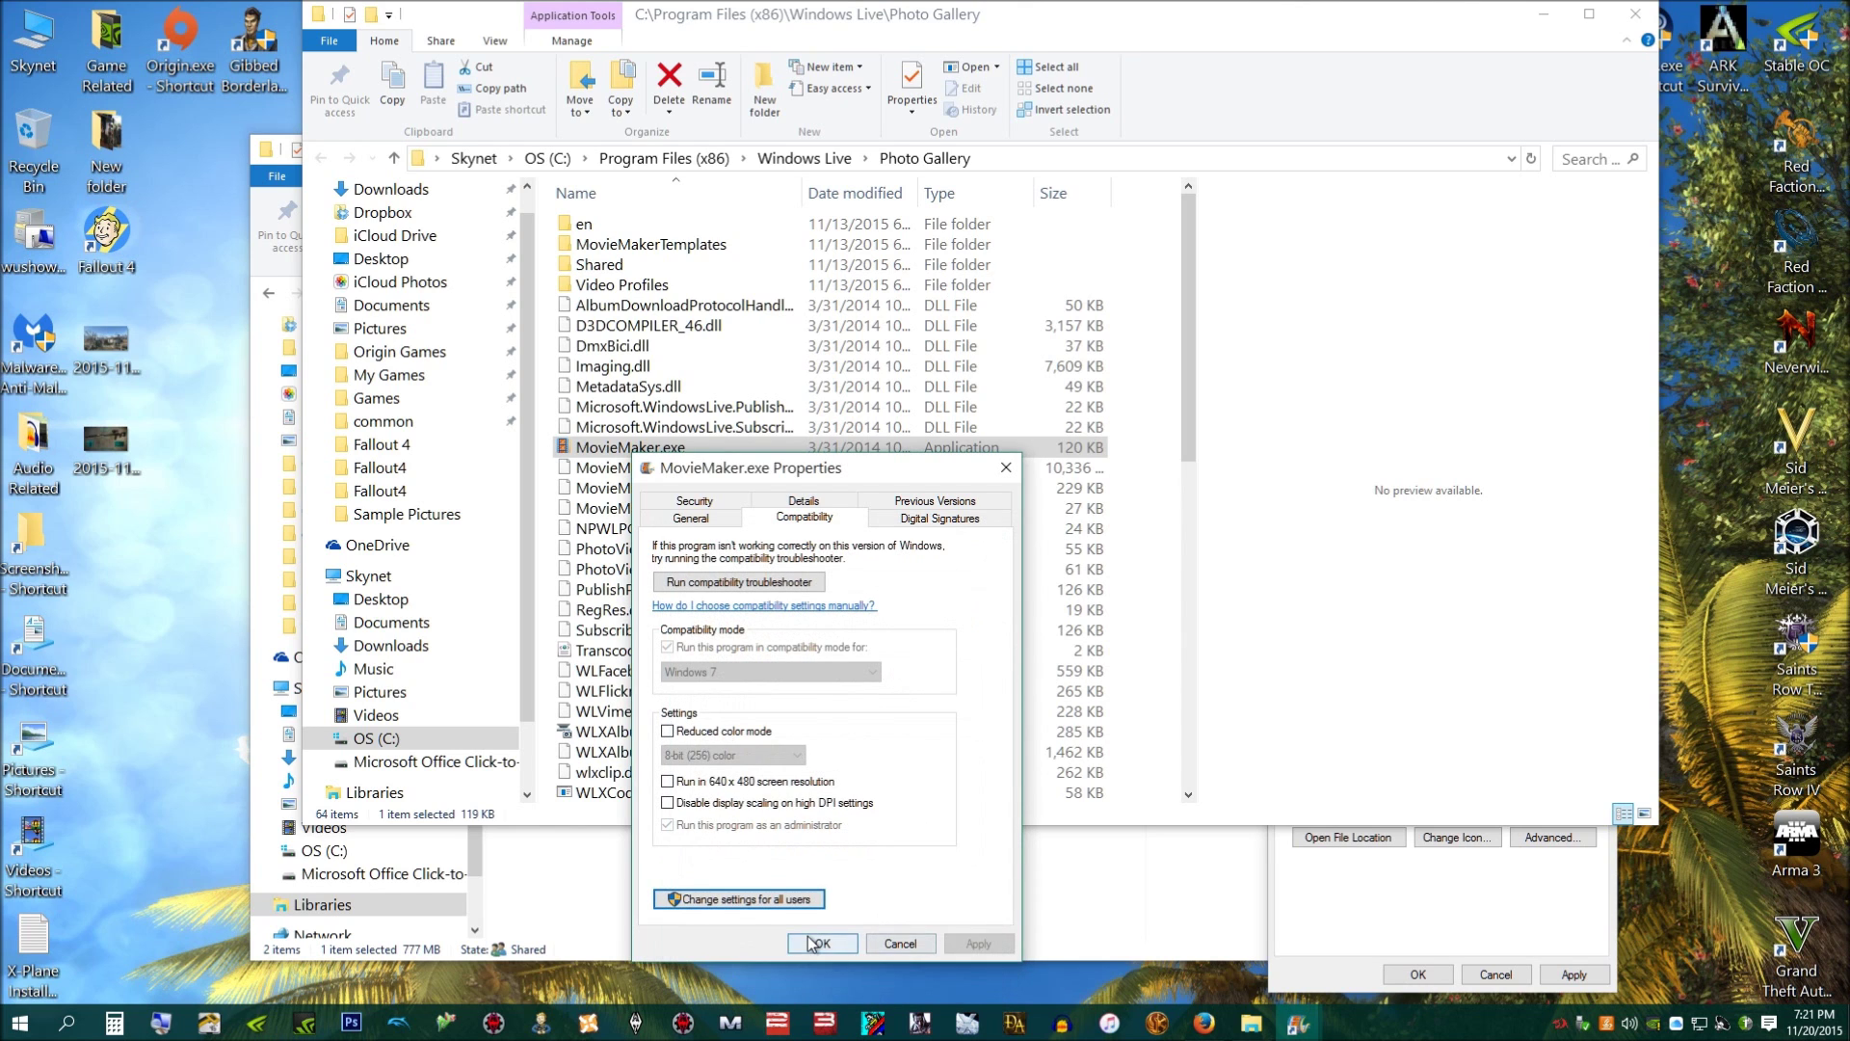
click(822, 978)
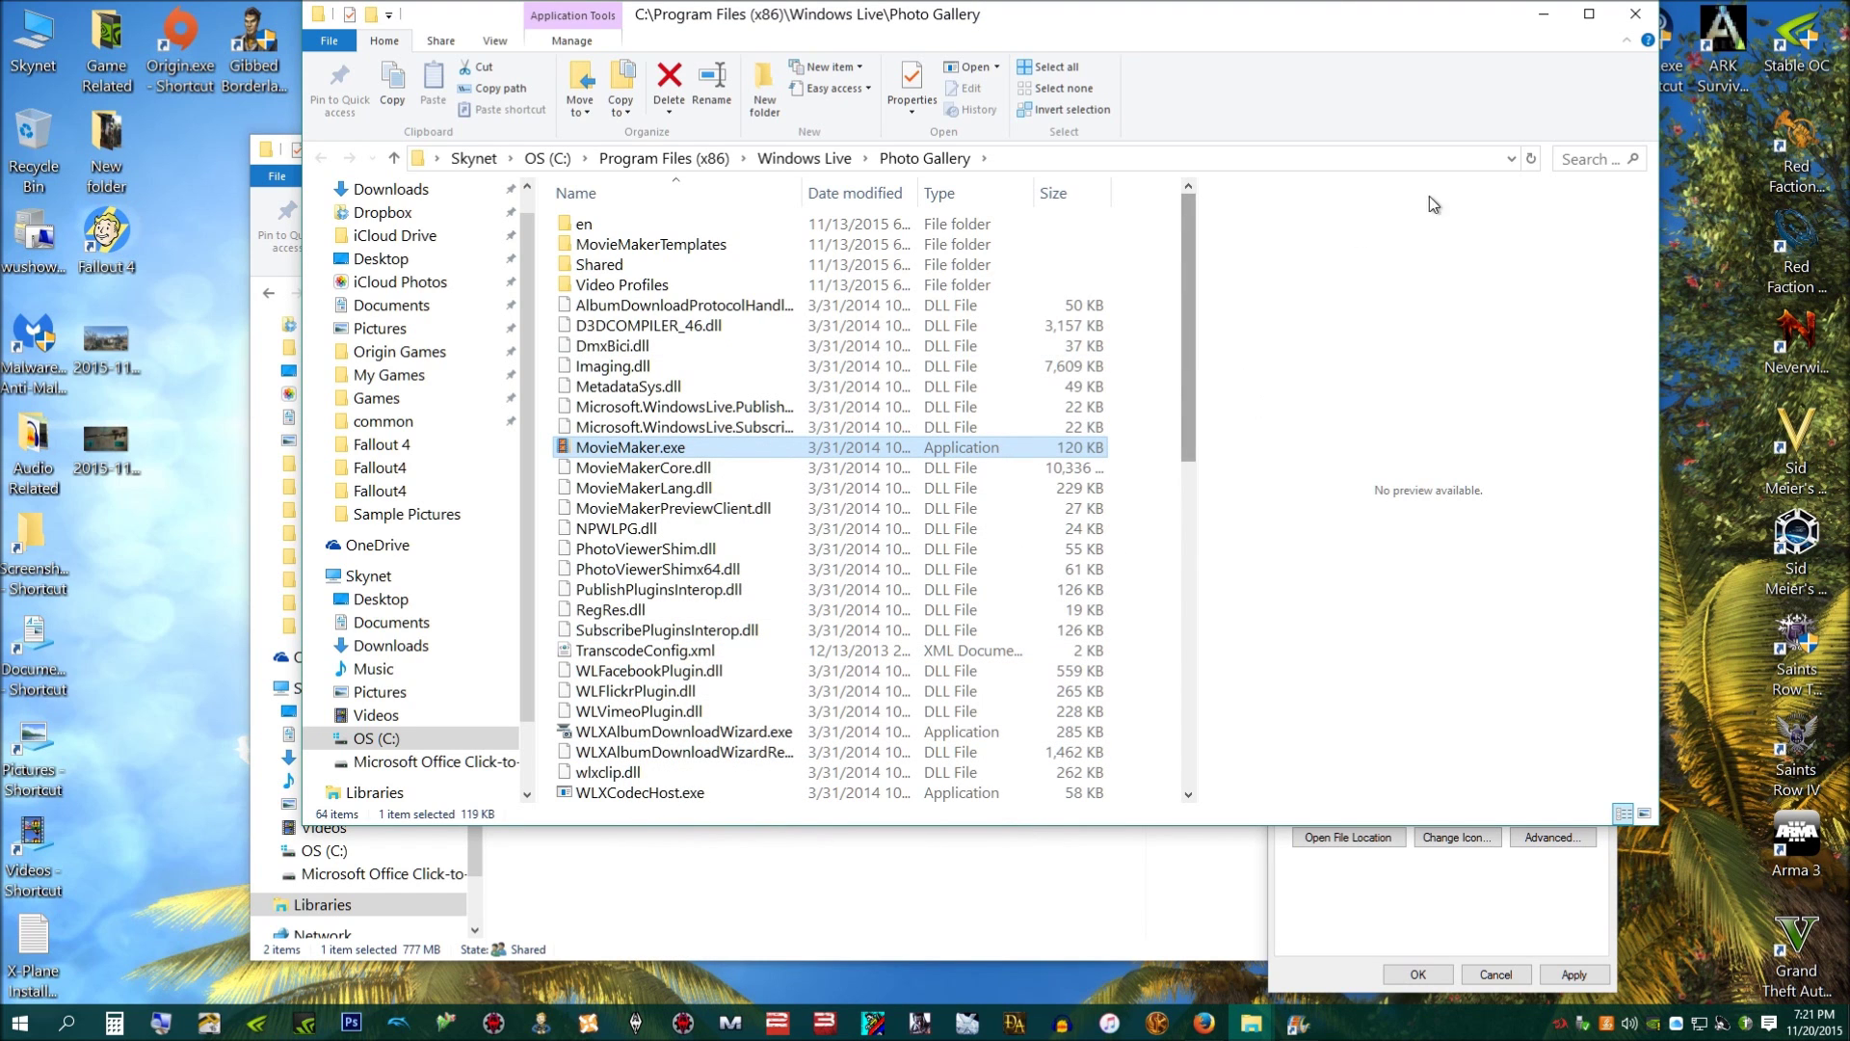
click(1635, 11)
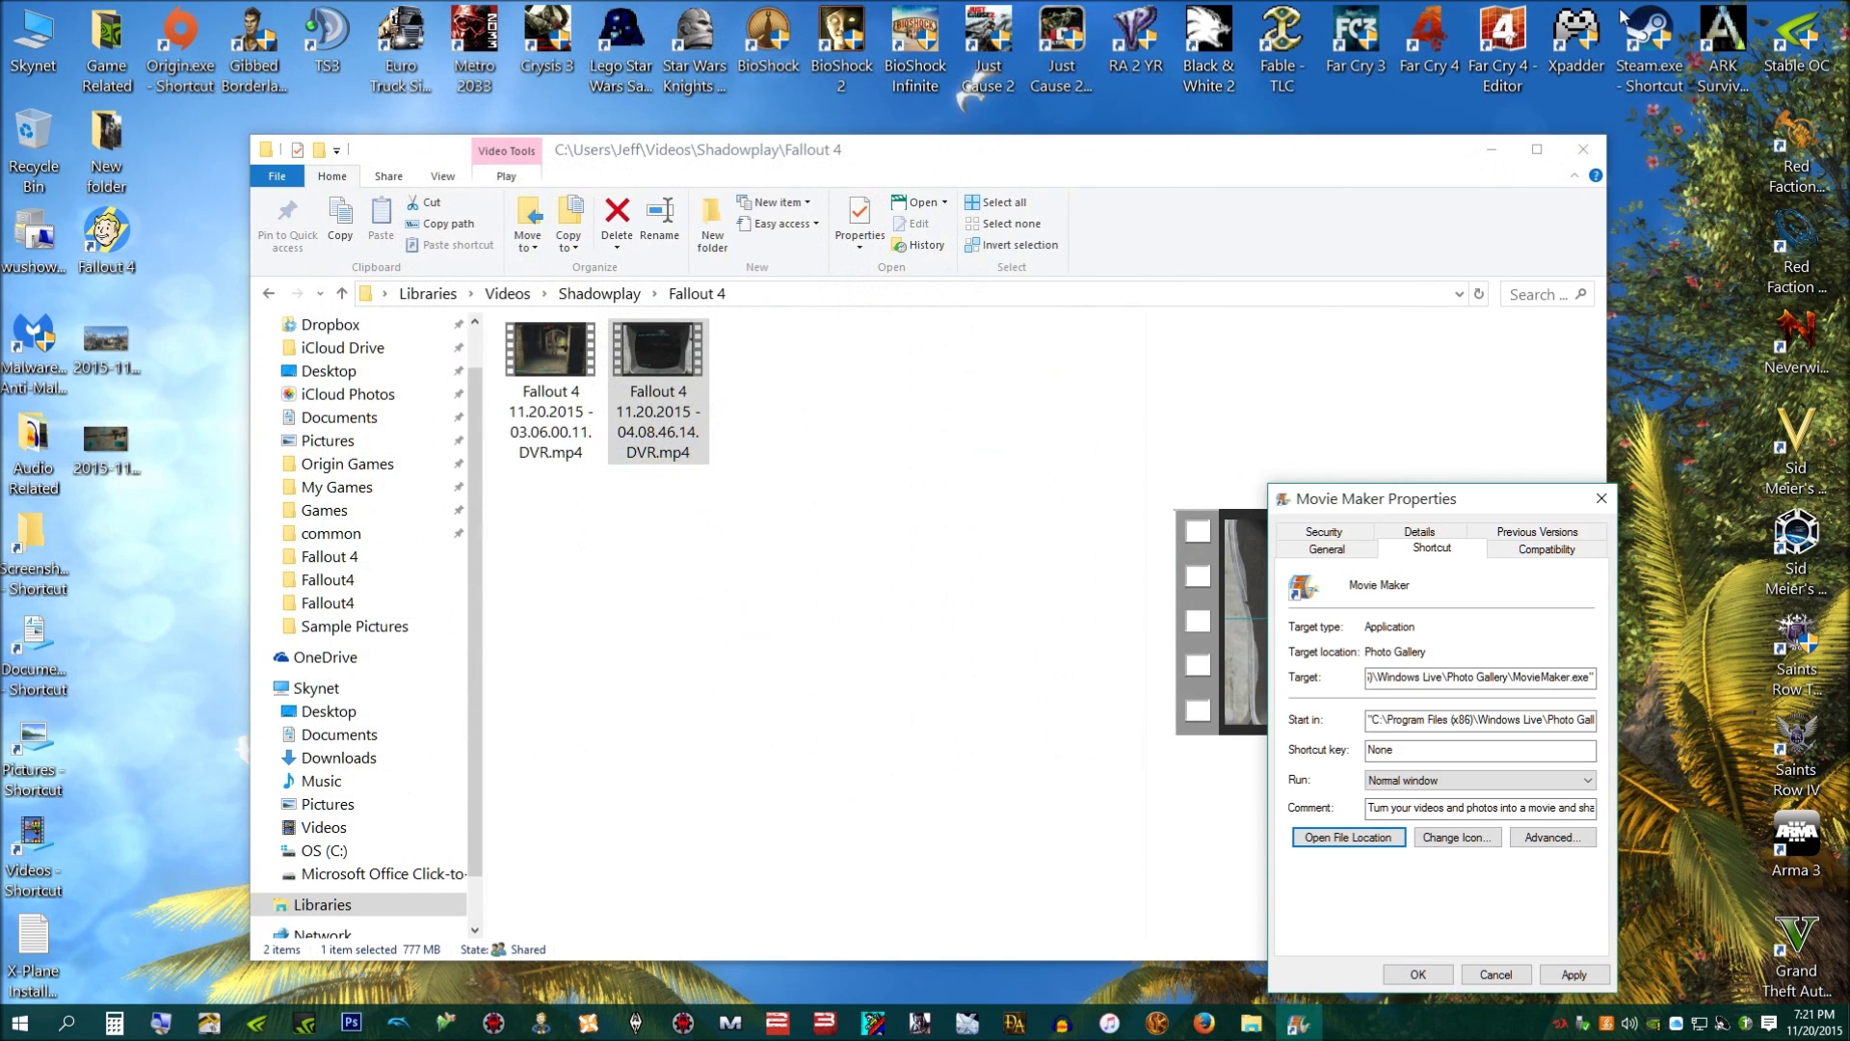